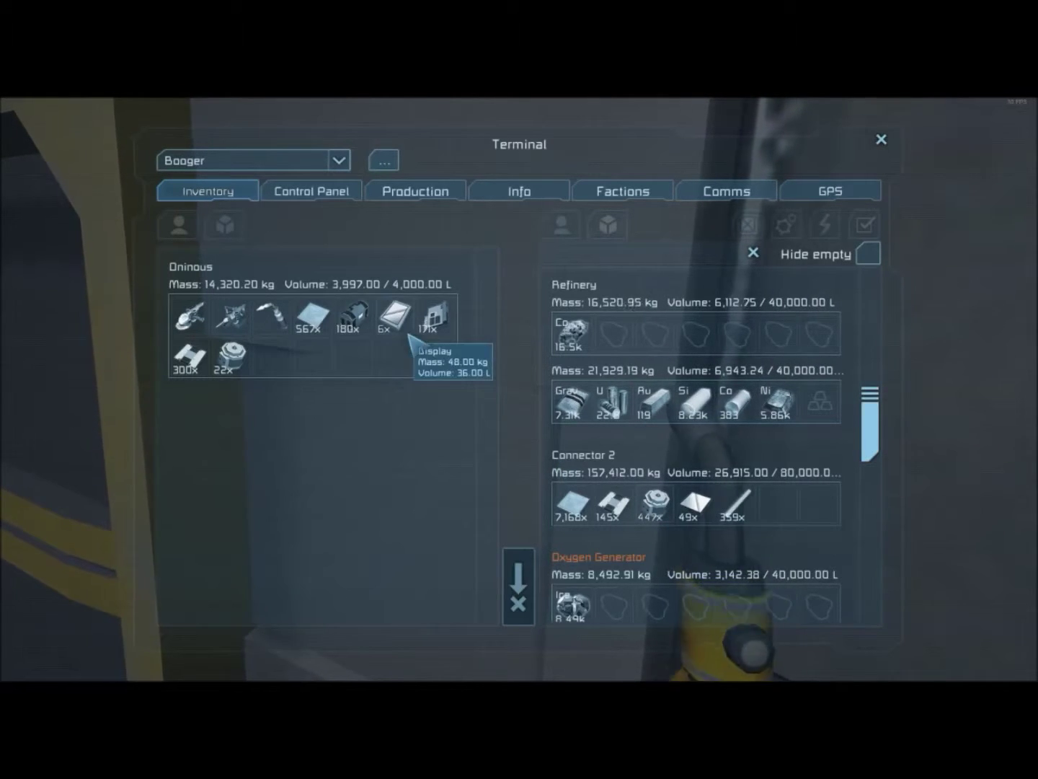
Check the assembler's production blueprints and the inventories list, then leave the Terminal.
{"action": "left_click", "coordinate": [414, 194]}
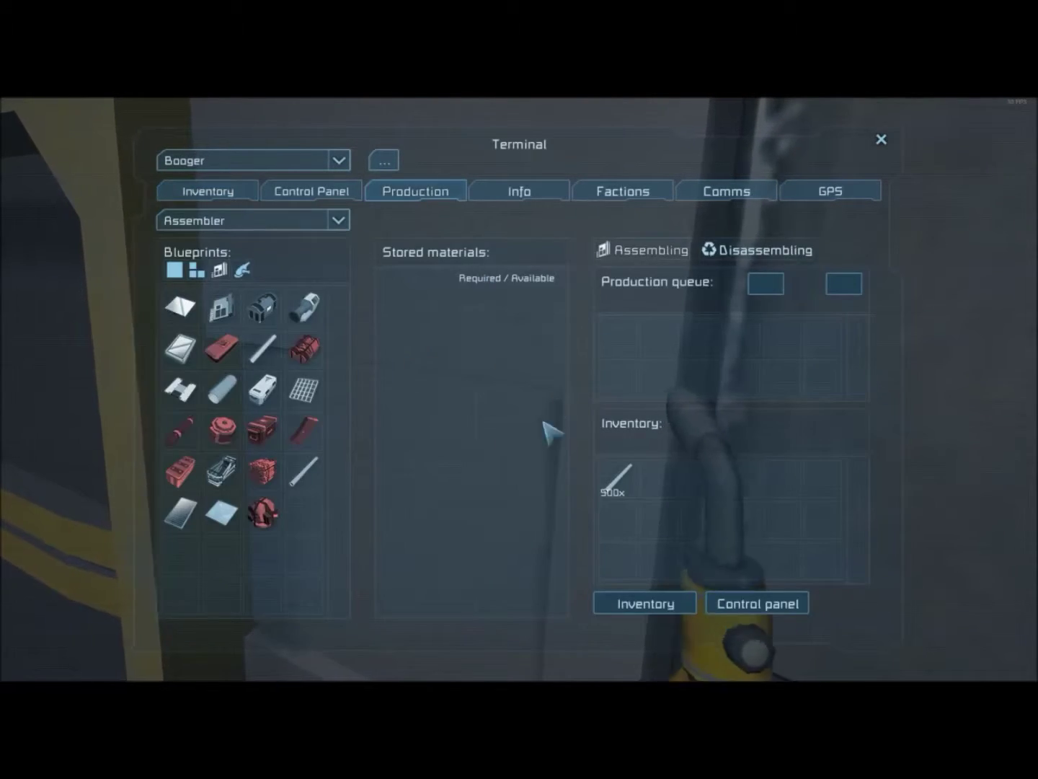
{"action": "left_click", "coordinate": [235, 195]}
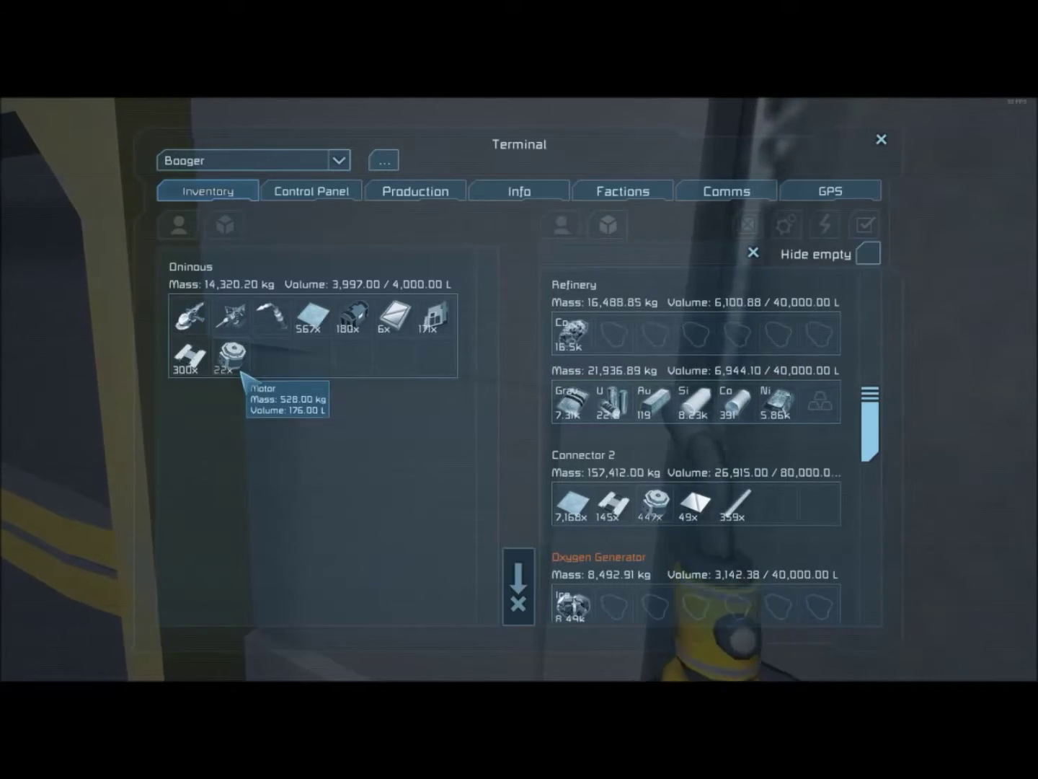
{"action": "key", "text": "Escape"}
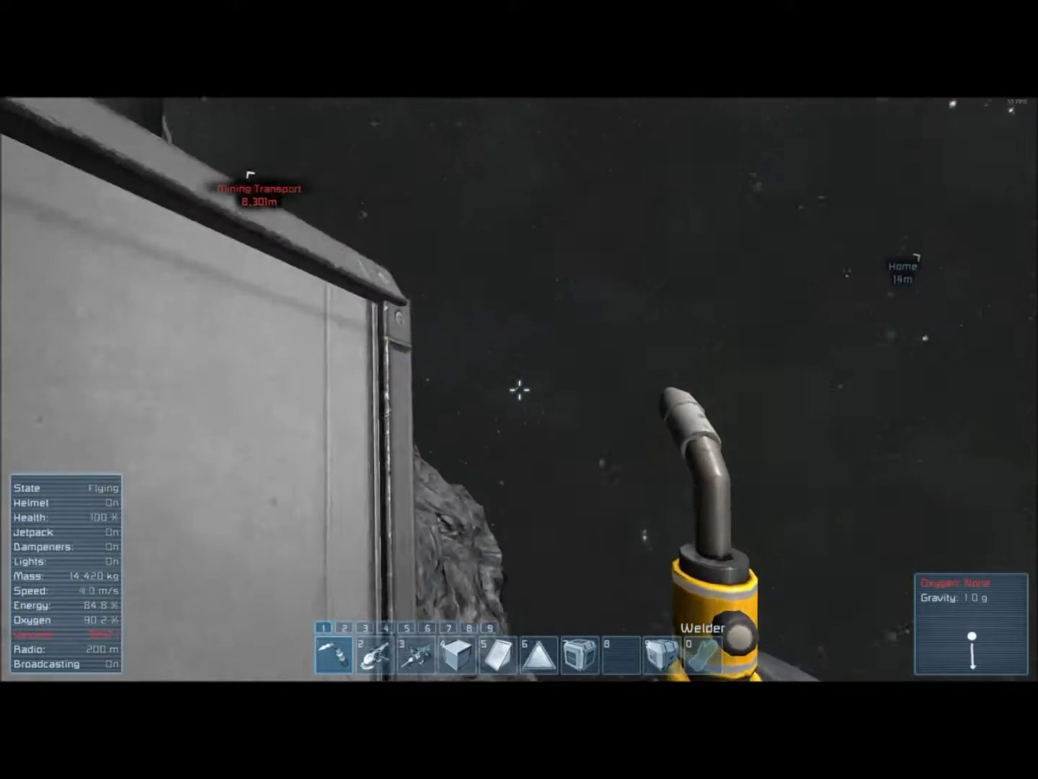
Fly over the rock into the base and weld the Large Cargo Container in the pit.
{"action": "key", "text": "w"}
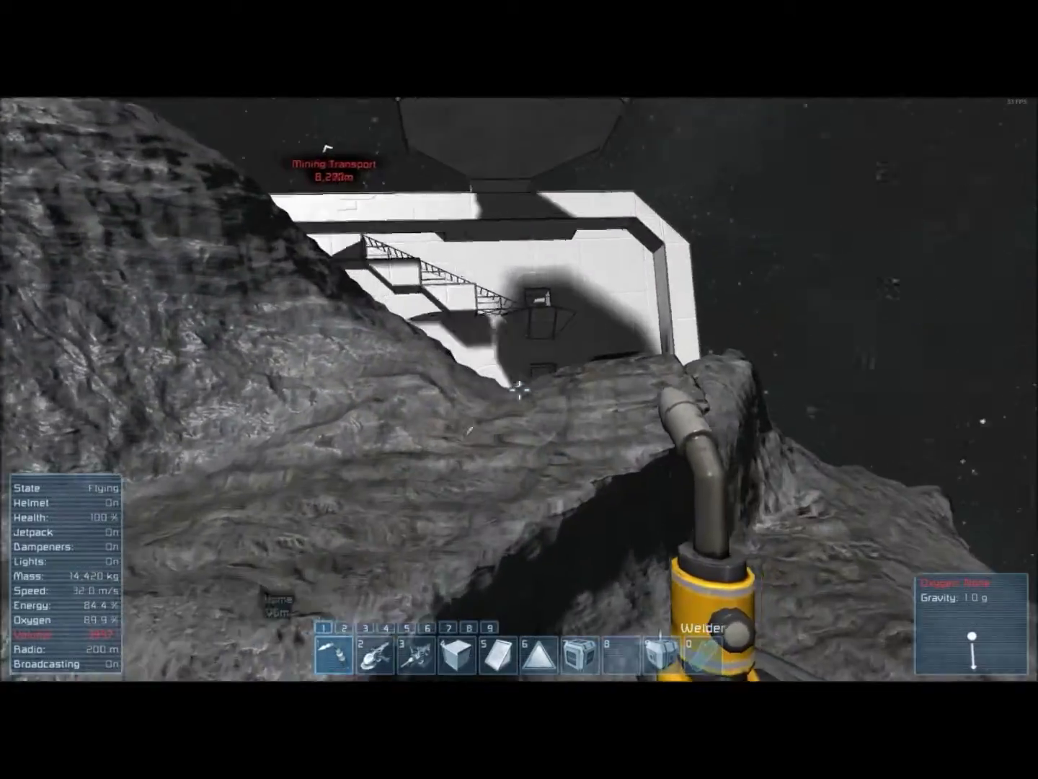
{"action": "key", "text": "w"}
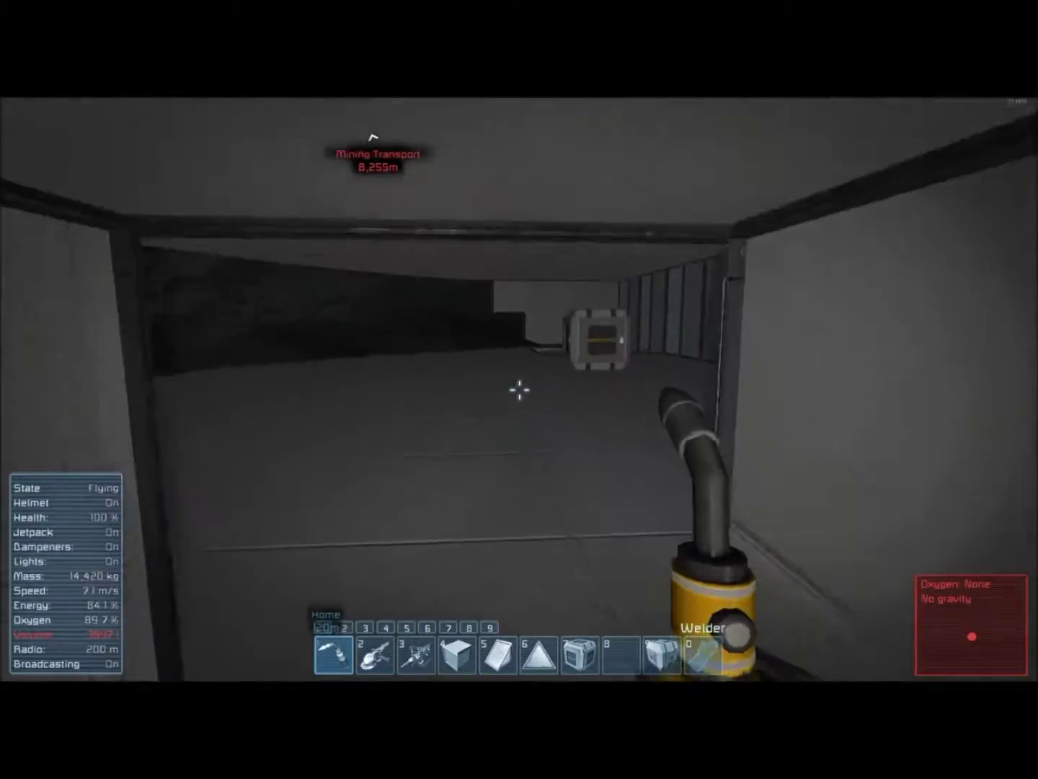
{"action": "key", "text": "w"}
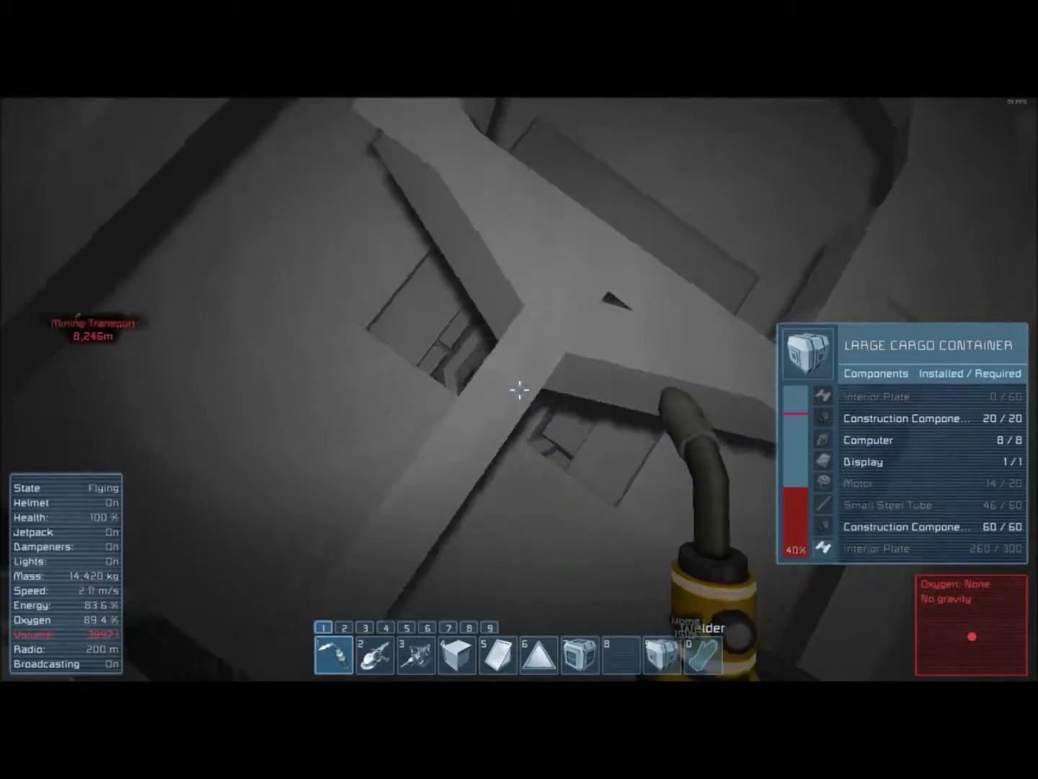
{"action": "left_click", "coordinate": [519, 390]}
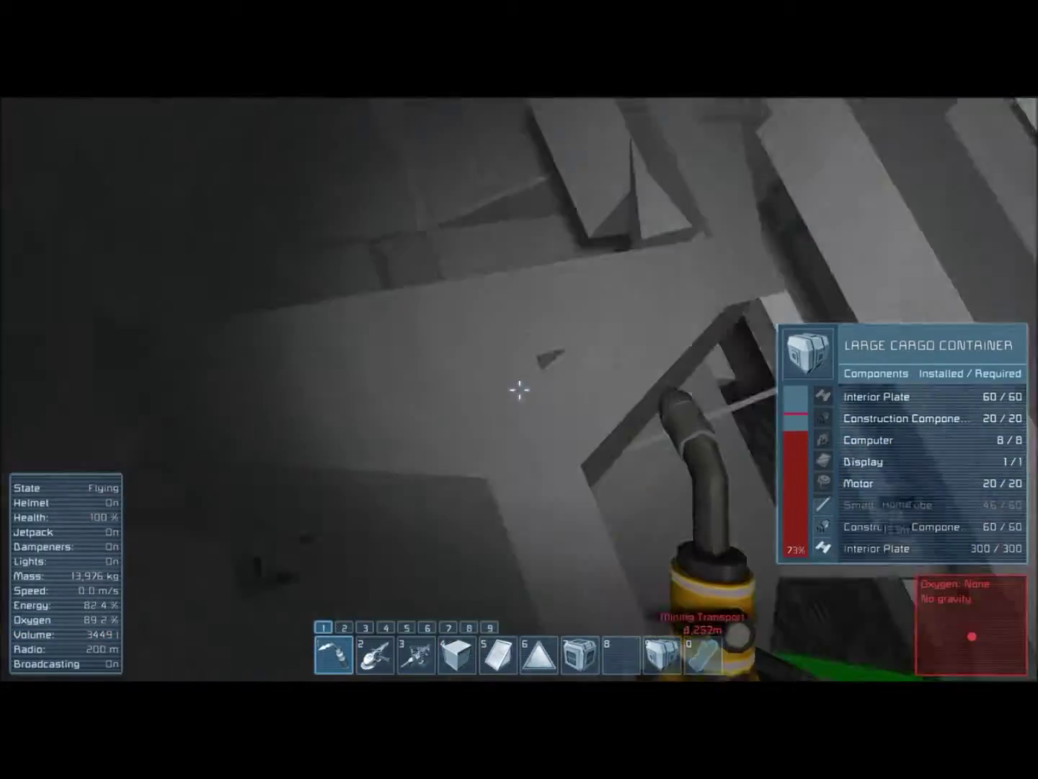
{"action": "key", "text": "w"}
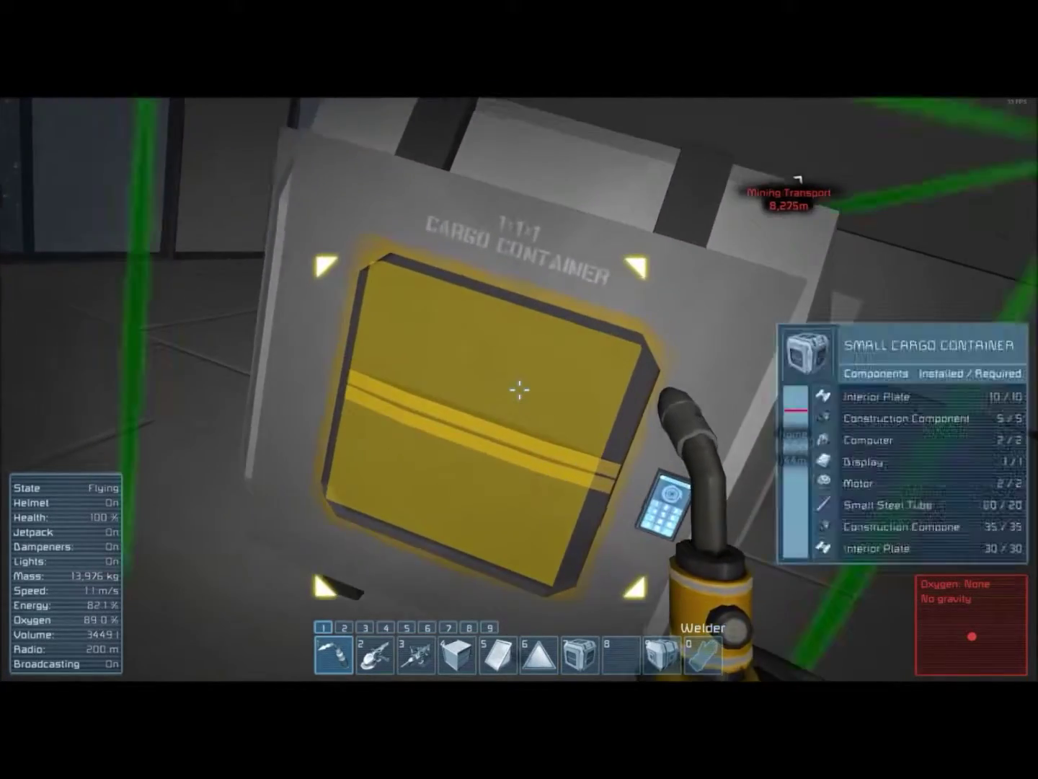
Store components in the Small Cargo Container, then fly out to view the assembler grid's inventories.
{"action": "key", "text": "f"}
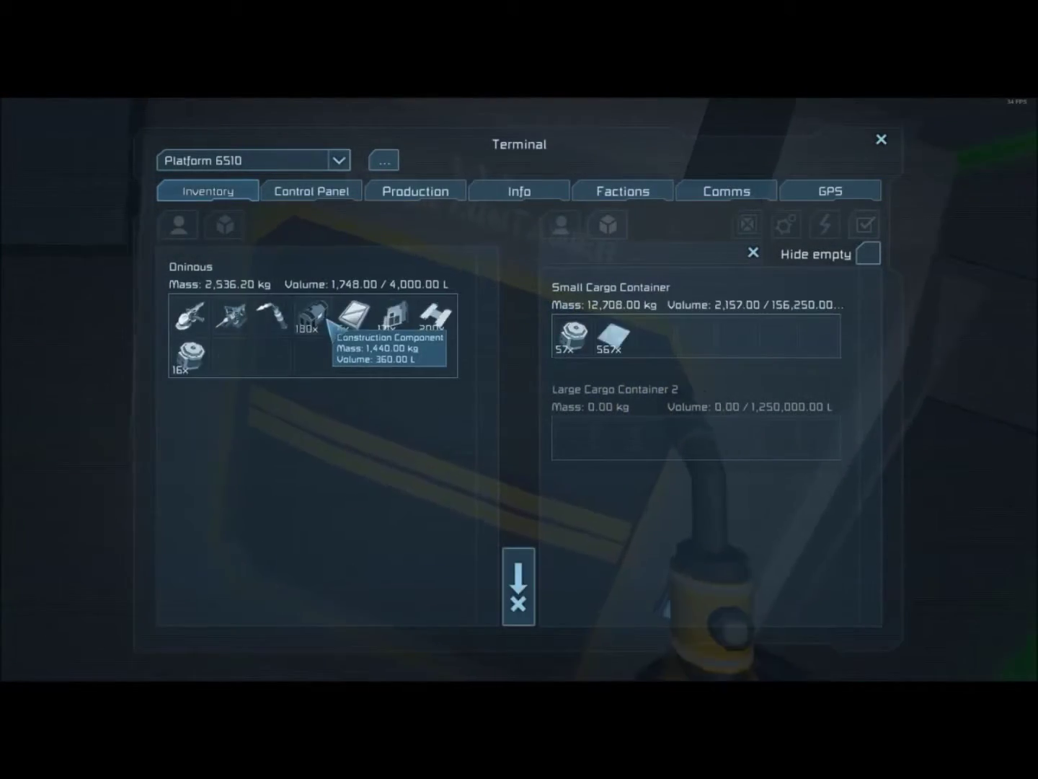
{"action": "key", "text": "Escape"}
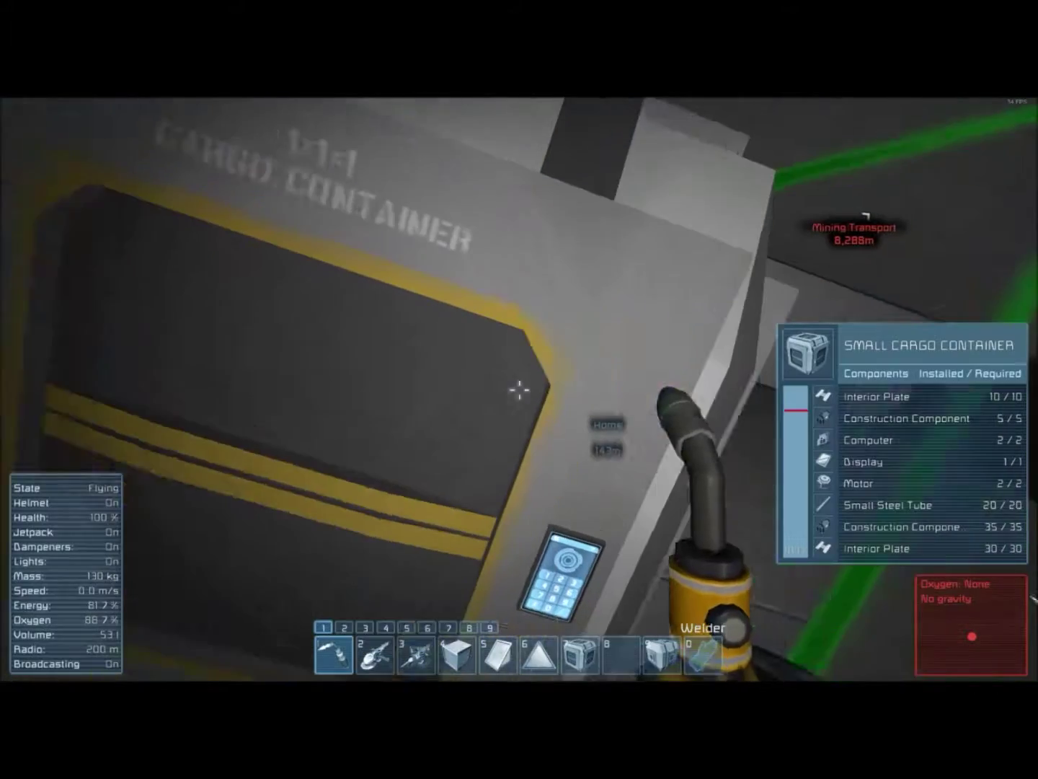
{"action": "key", "text": "w"}
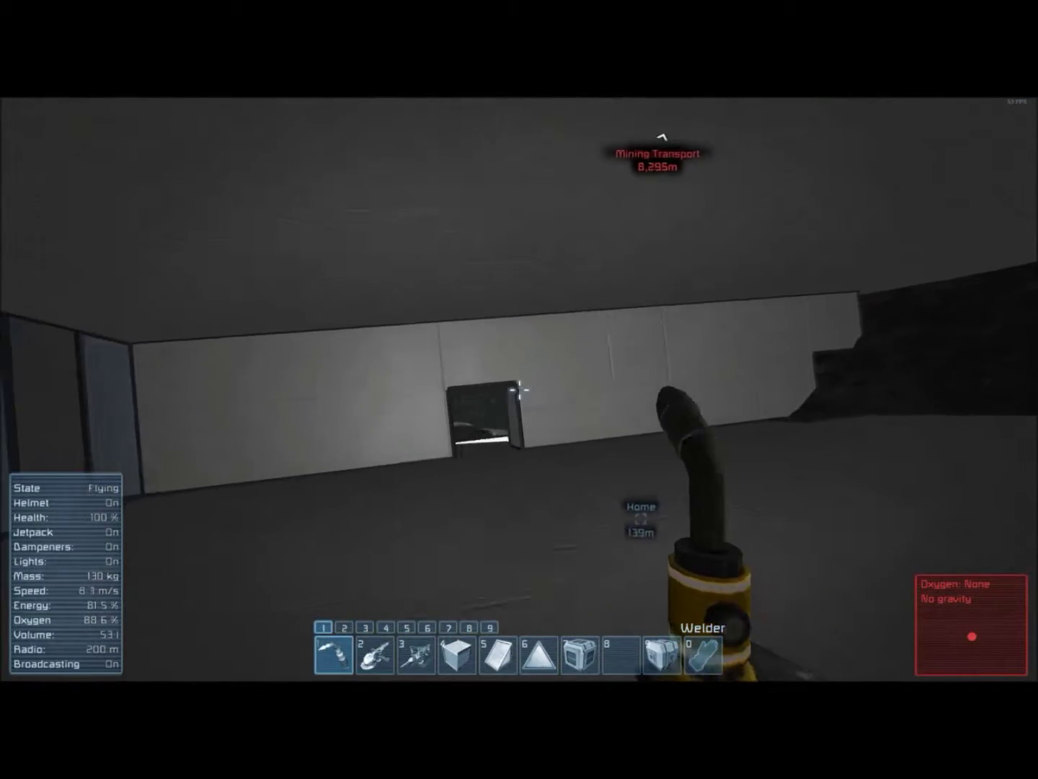
{"action": "key", "text": "w"}
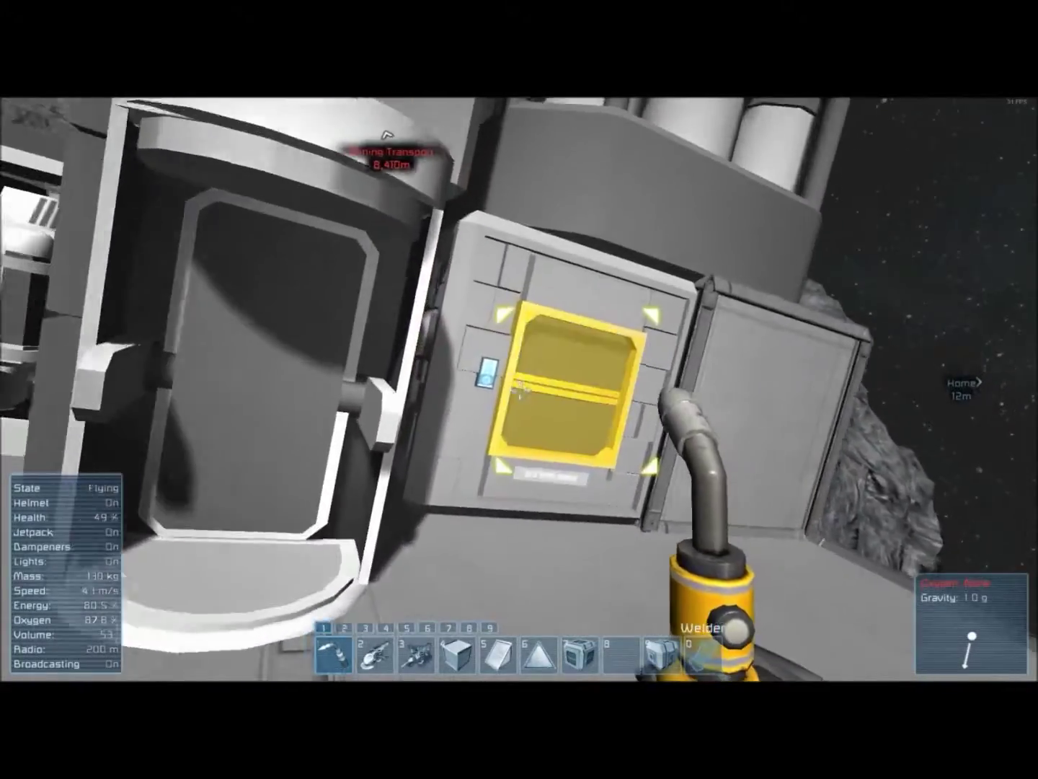
{"action": "key", "text": "k"}
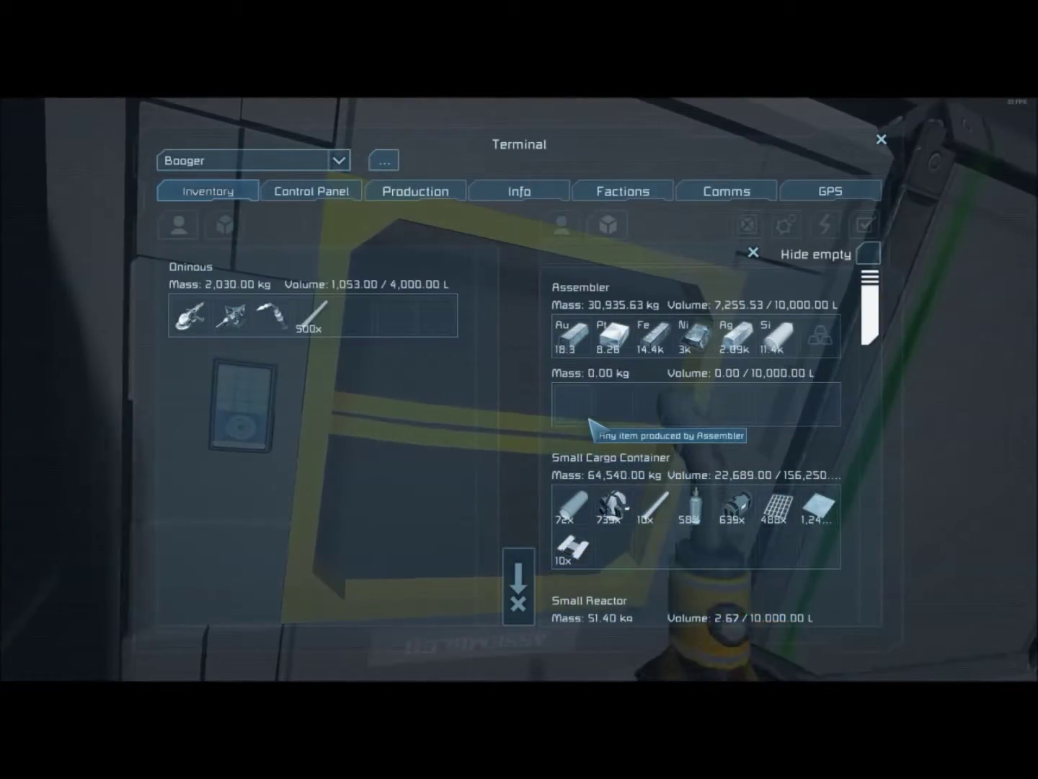
Fly to the docked ship and take steel tubes and motors from Connector 2.
{"action": "key", "text": "Escape"}
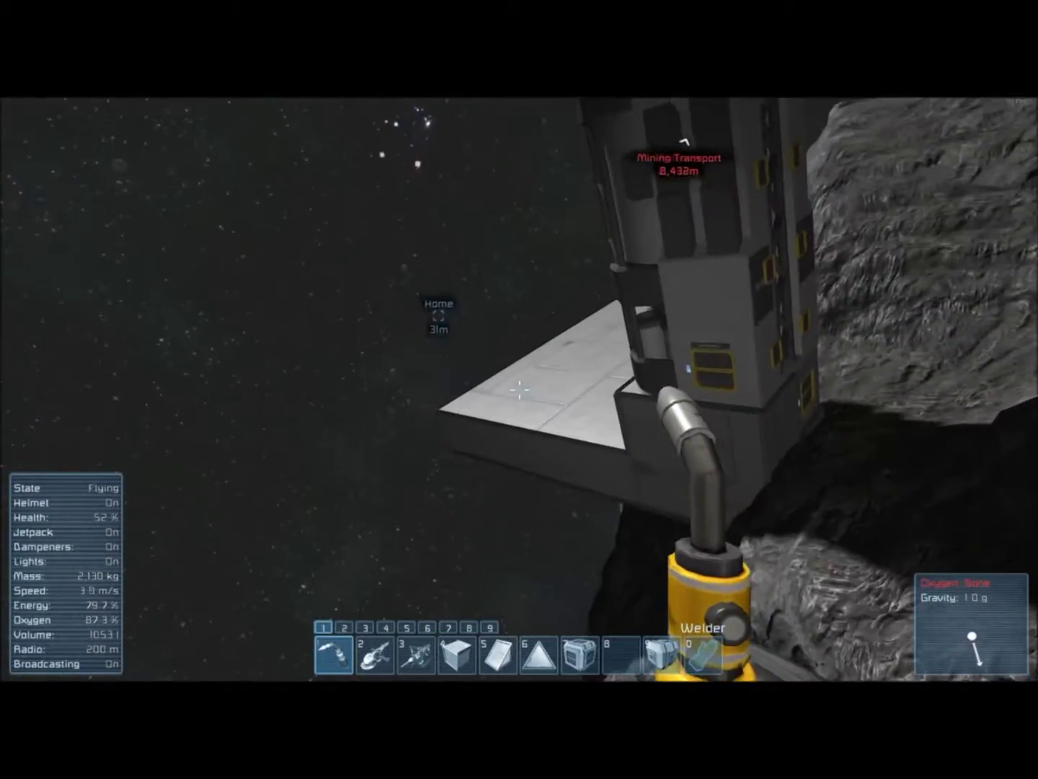
{"action": "key", "text": "w"}
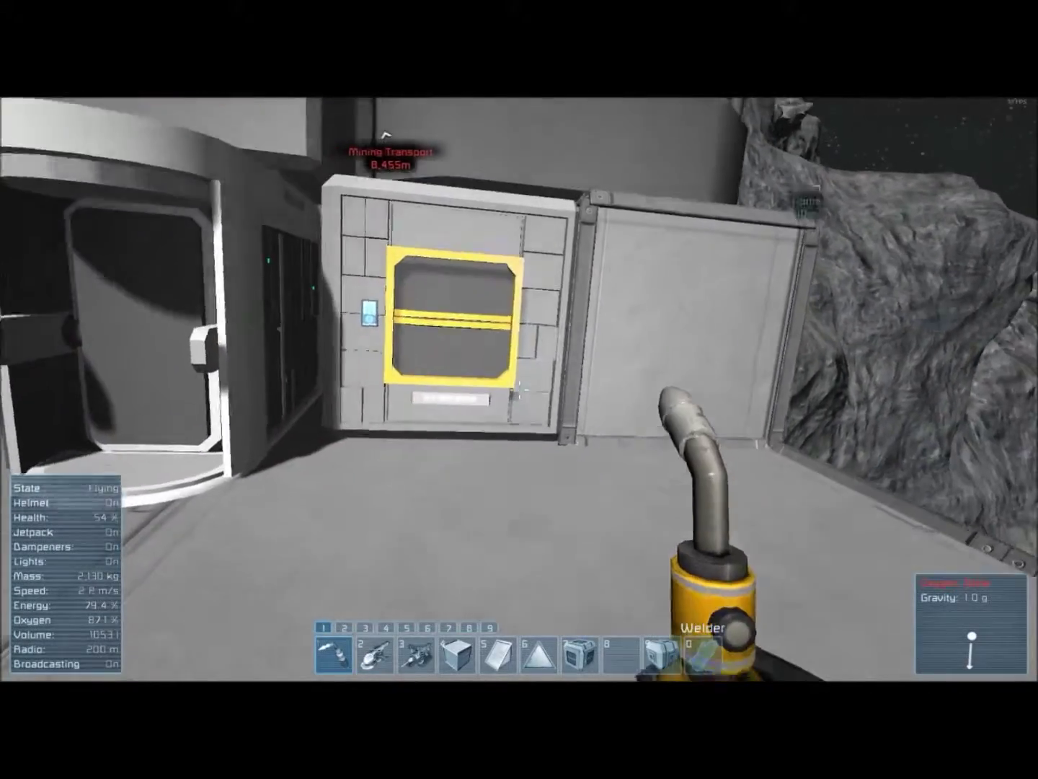
{"action": "key", "text": "f"}
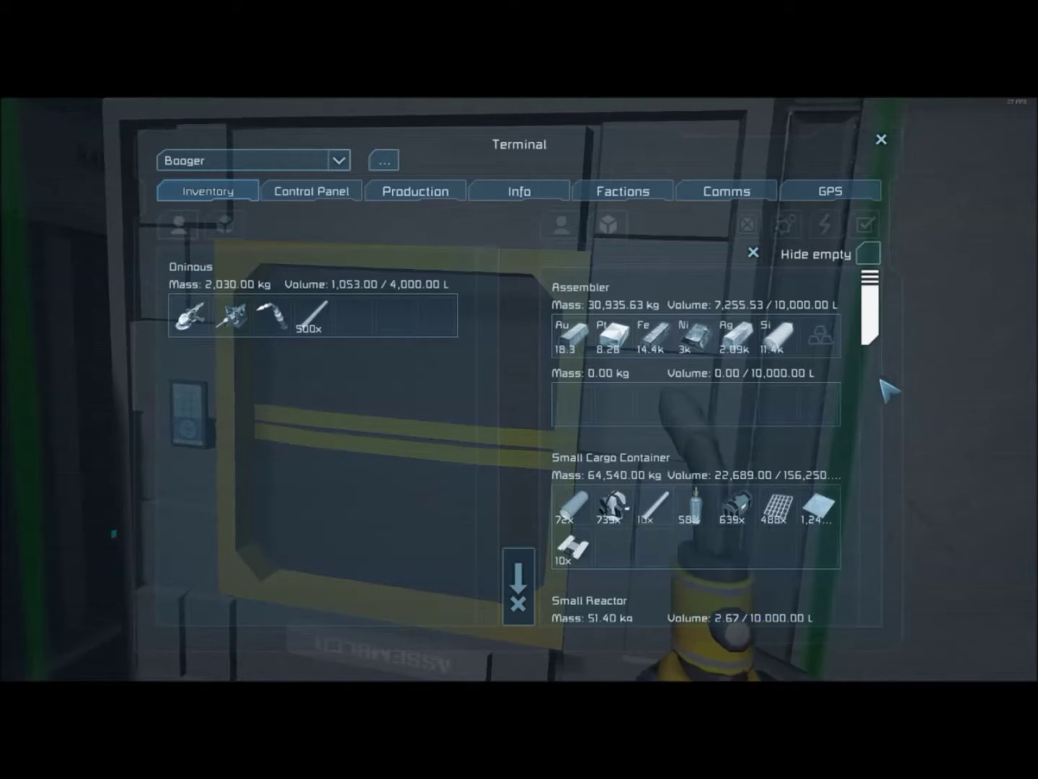
{"action": "scroll", "coordinate": [890, 391], "scroll_direction": "down", "scroll_amount": 1}
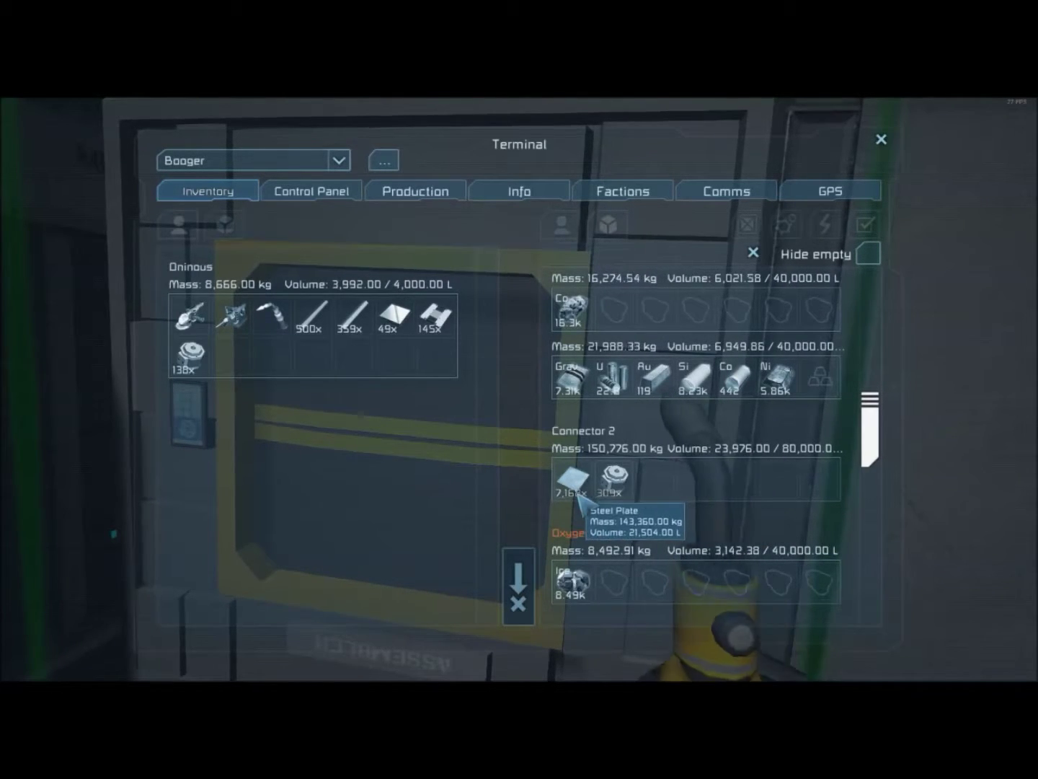
{"action": "key", "text": "Escape"}
Jetpack back into the base and weld the pit's Large Cargo Container to completion.
{"action": "key", "text": "d"}
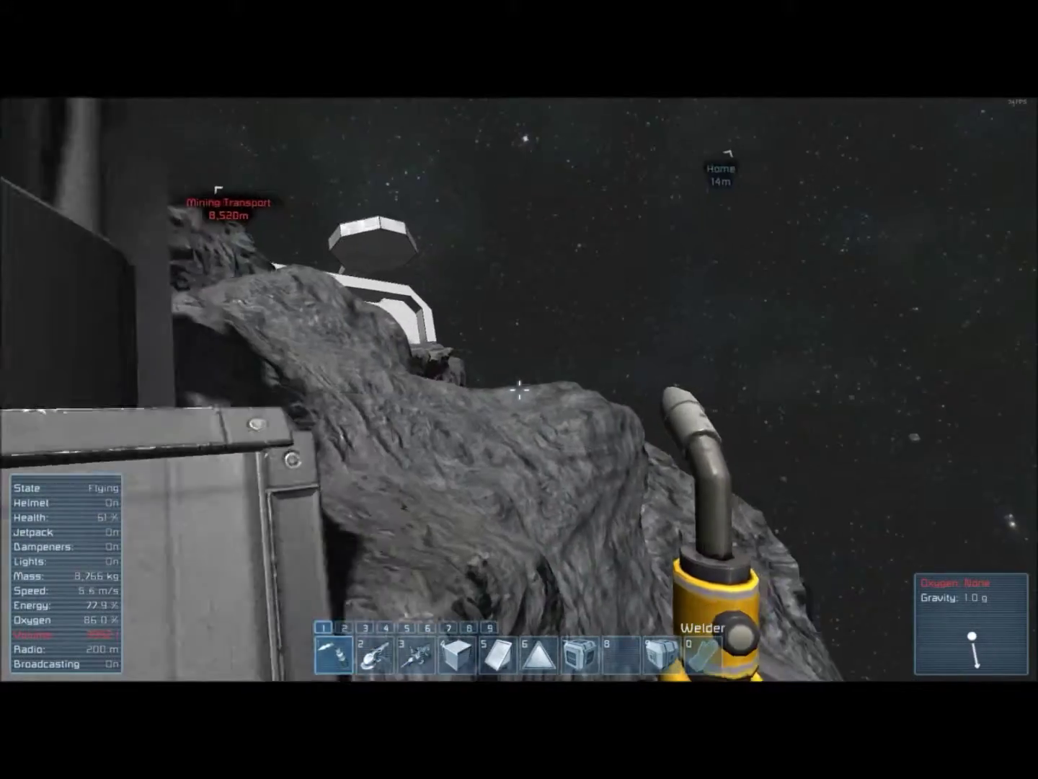
{"action": "key", "text": "w"}
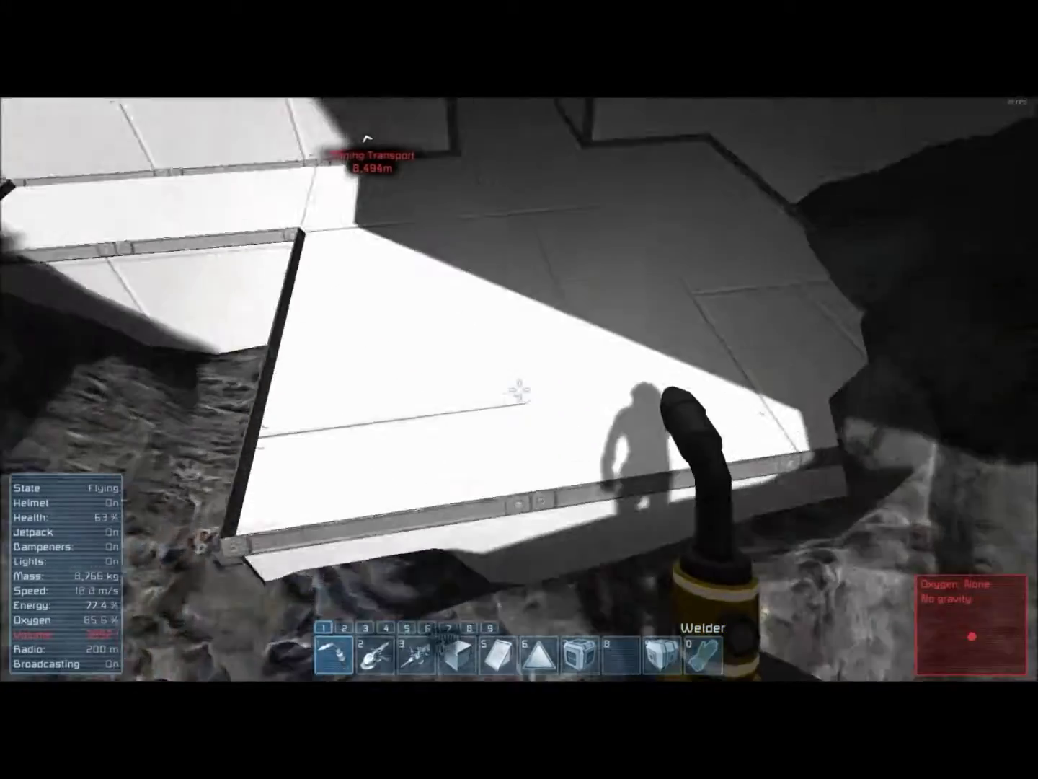
{"action": "key", "text": "w"}
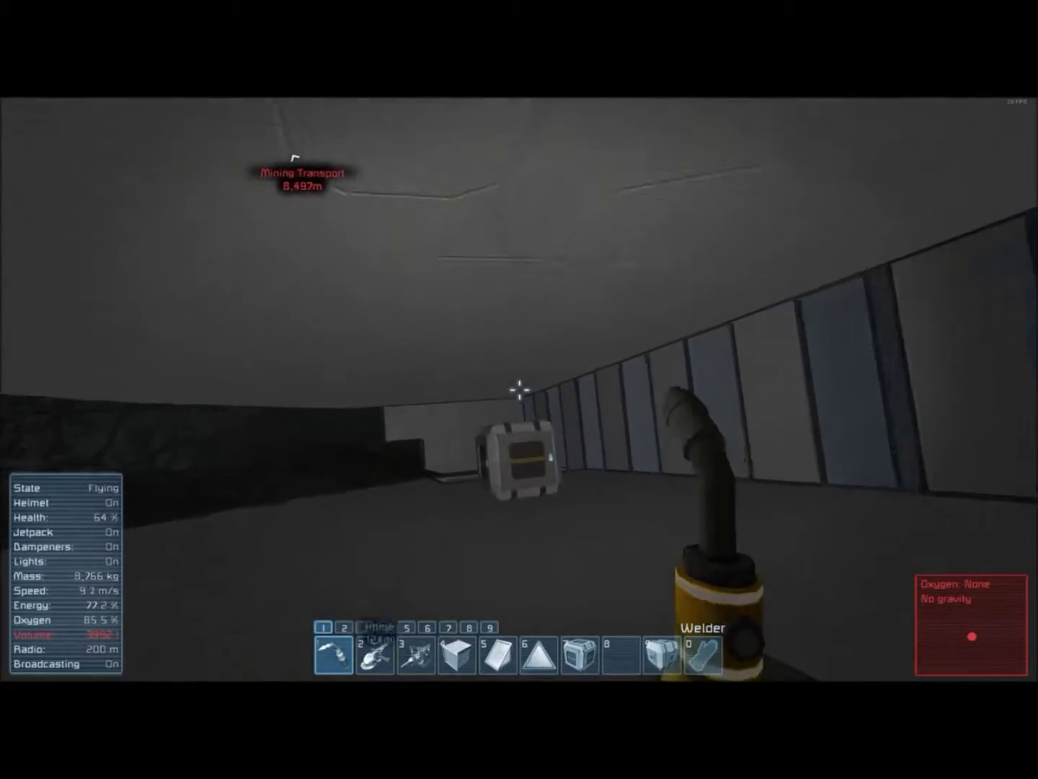
{"action": "key", "text": "w"}
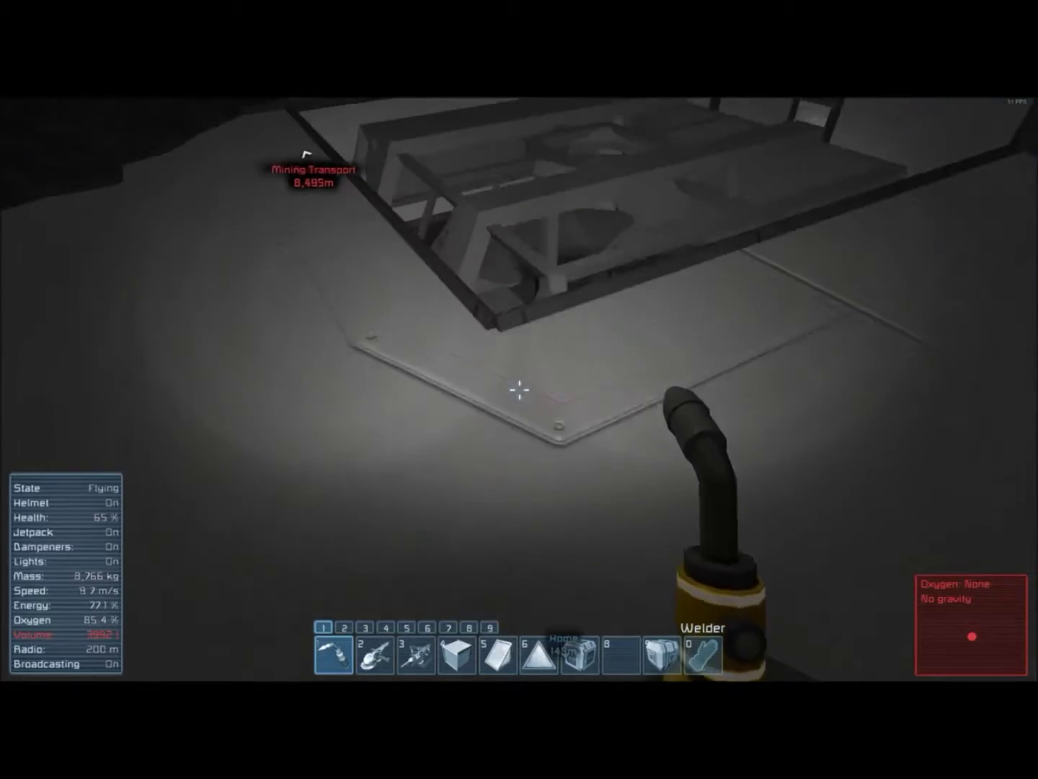
{"action": "left_click", "coordinate": [520, 391]}
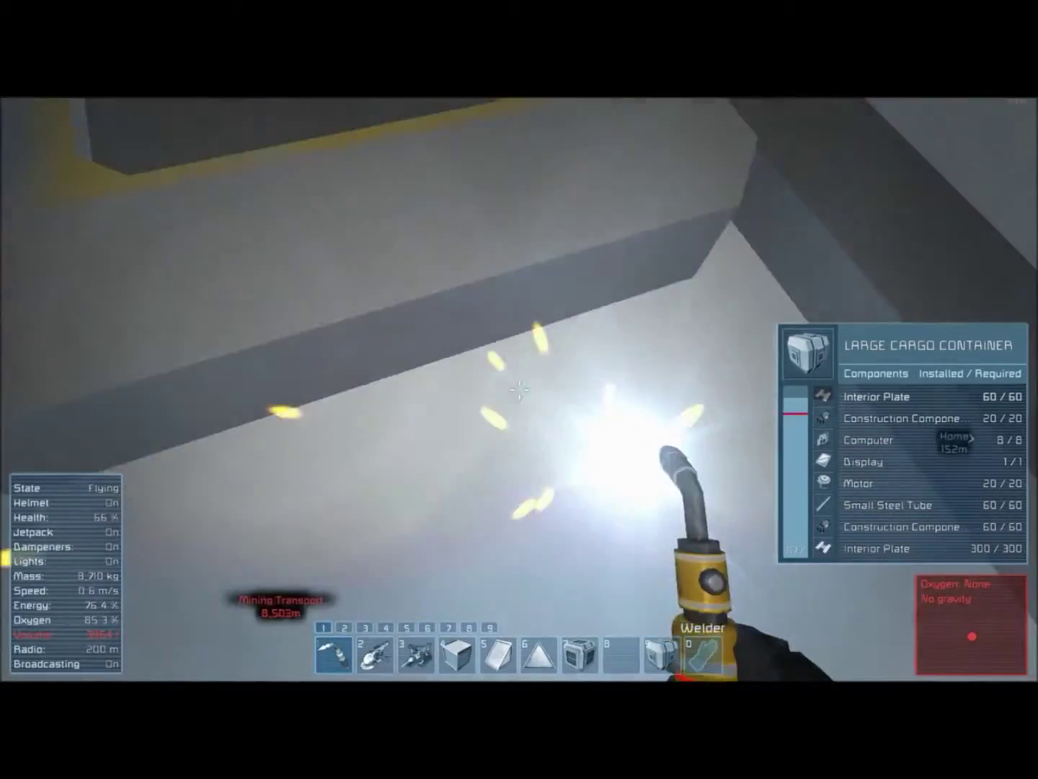
{"action": "key", "text": "s"}
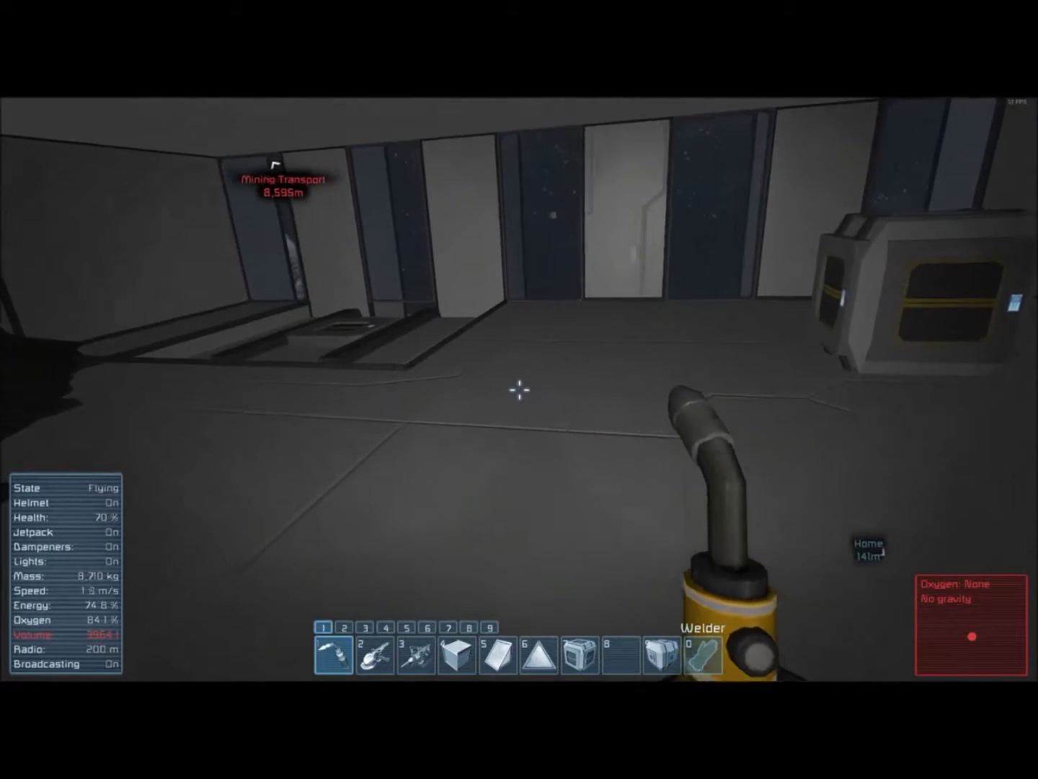
Fly across the base floor past the cargo container toward the platform.
{"action": "key", "text": "w"}
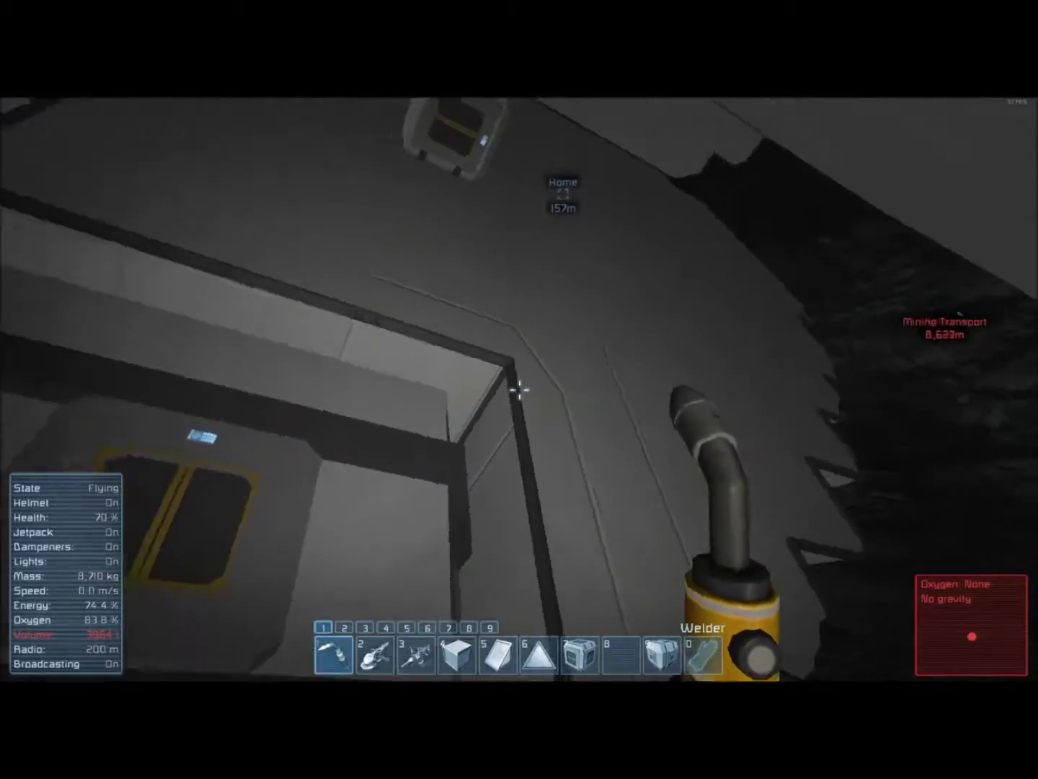
{"action": "key", "text": "w"}
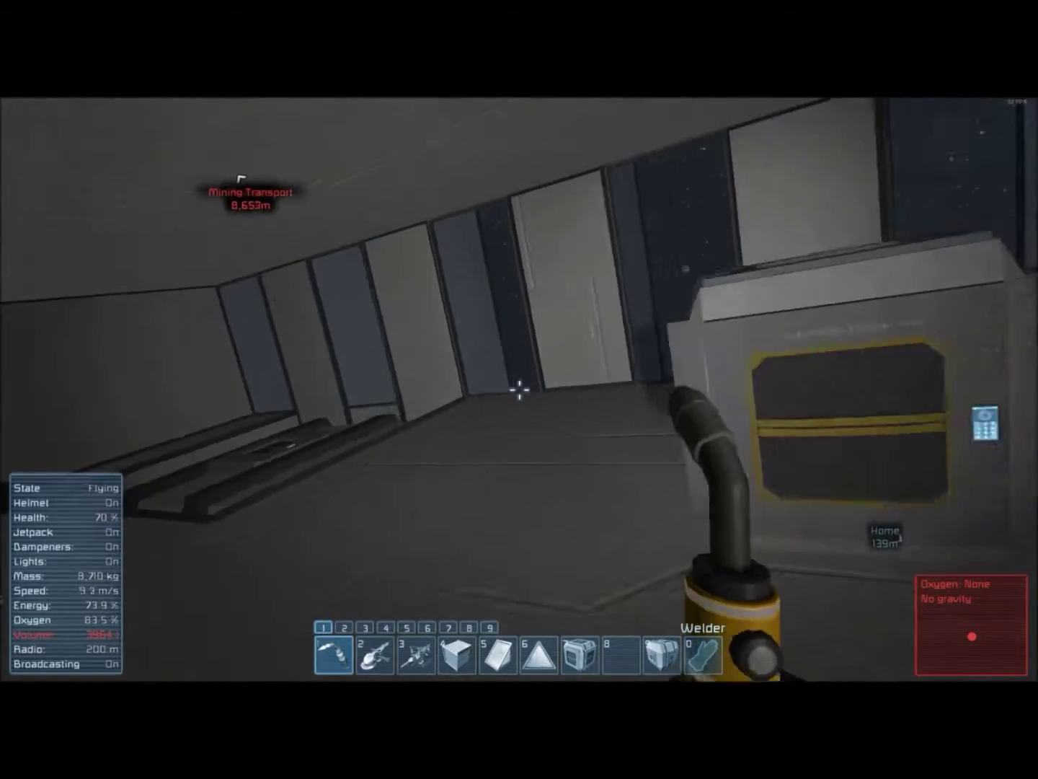
{"action": "key", "text": "w"}
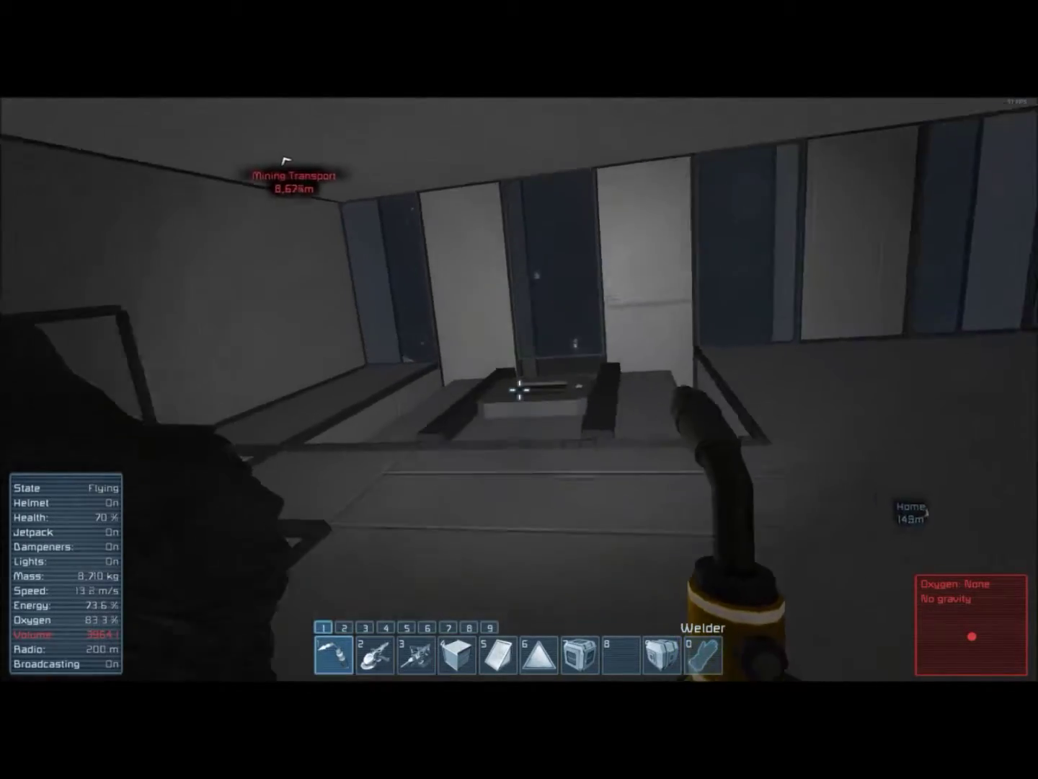
{"action": "key", "text": "w"}
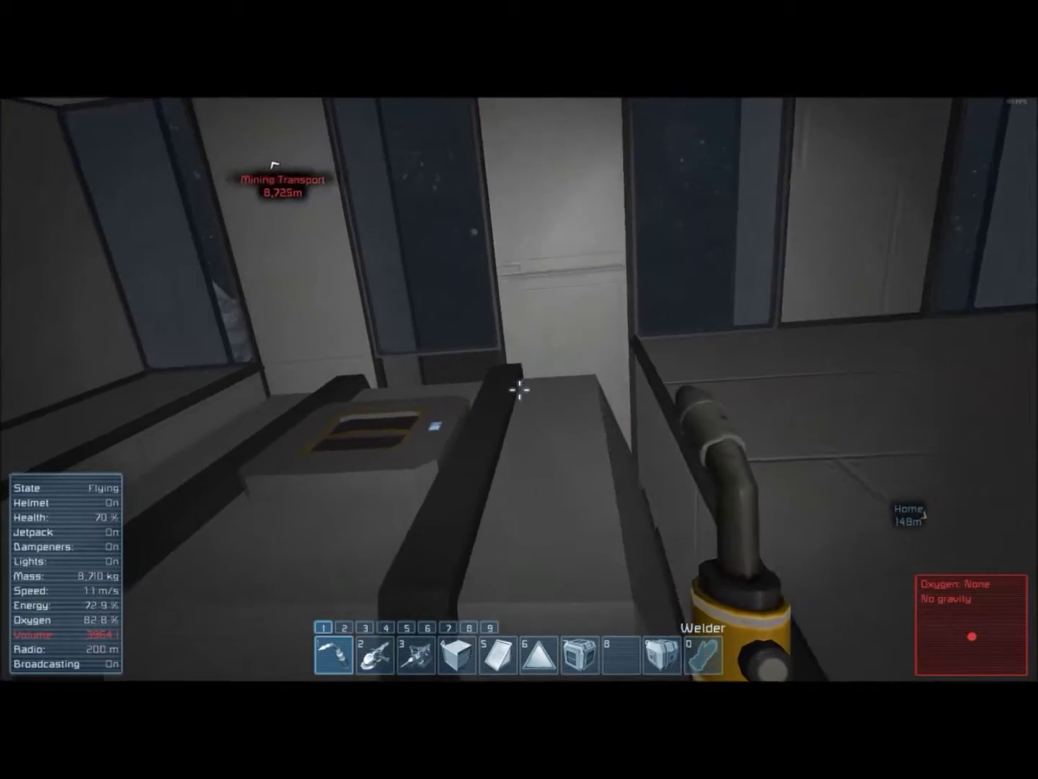
{"action": "key", "text": "w"}
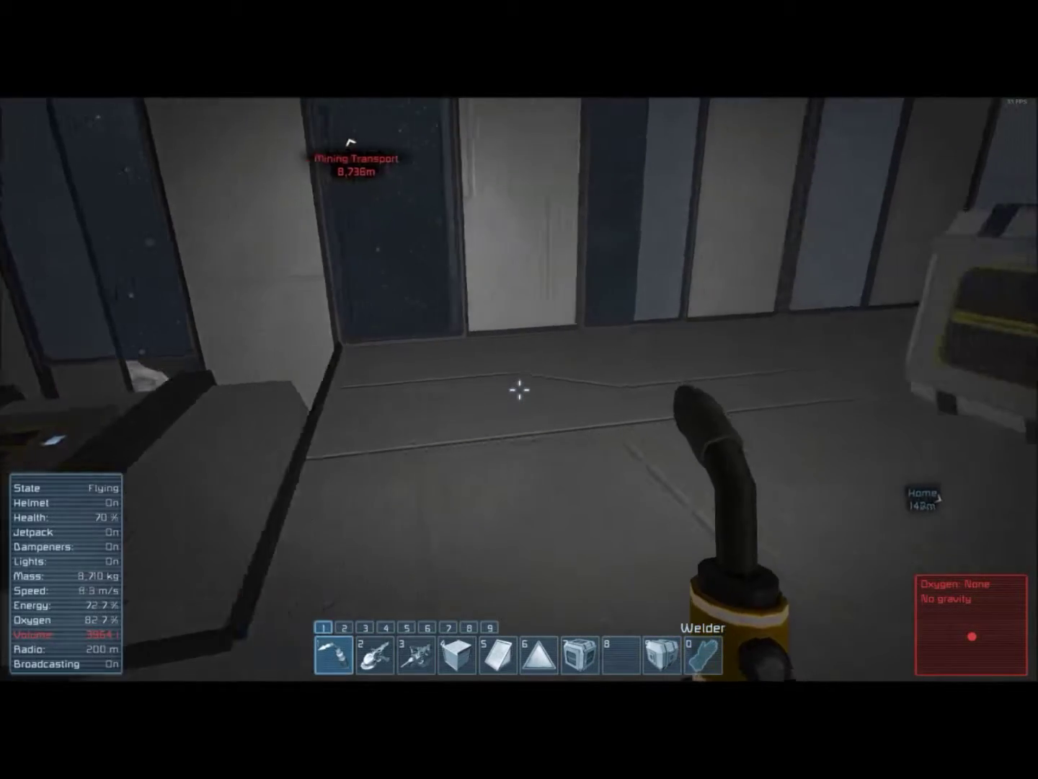
{"action": "key", "text": "e"}
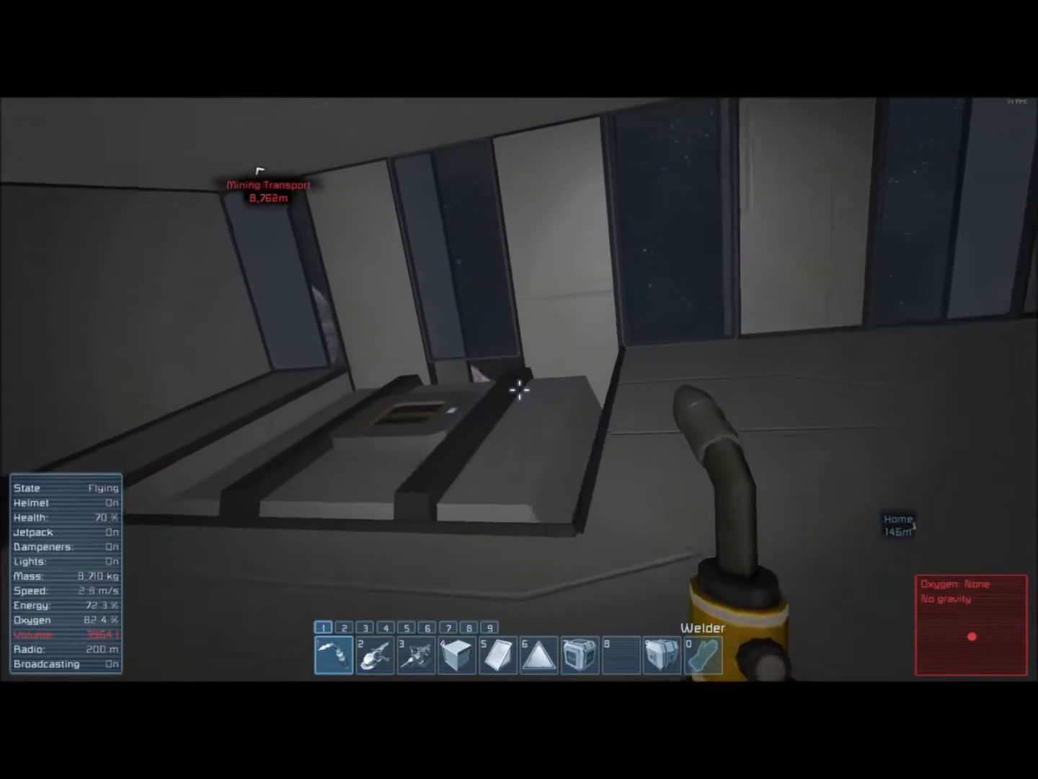
{"action": "key", "text": "q"}
Move along the wall panels and rock wall, then swap the Welder for the Grinder.
{"action": "key", "text": "w"}
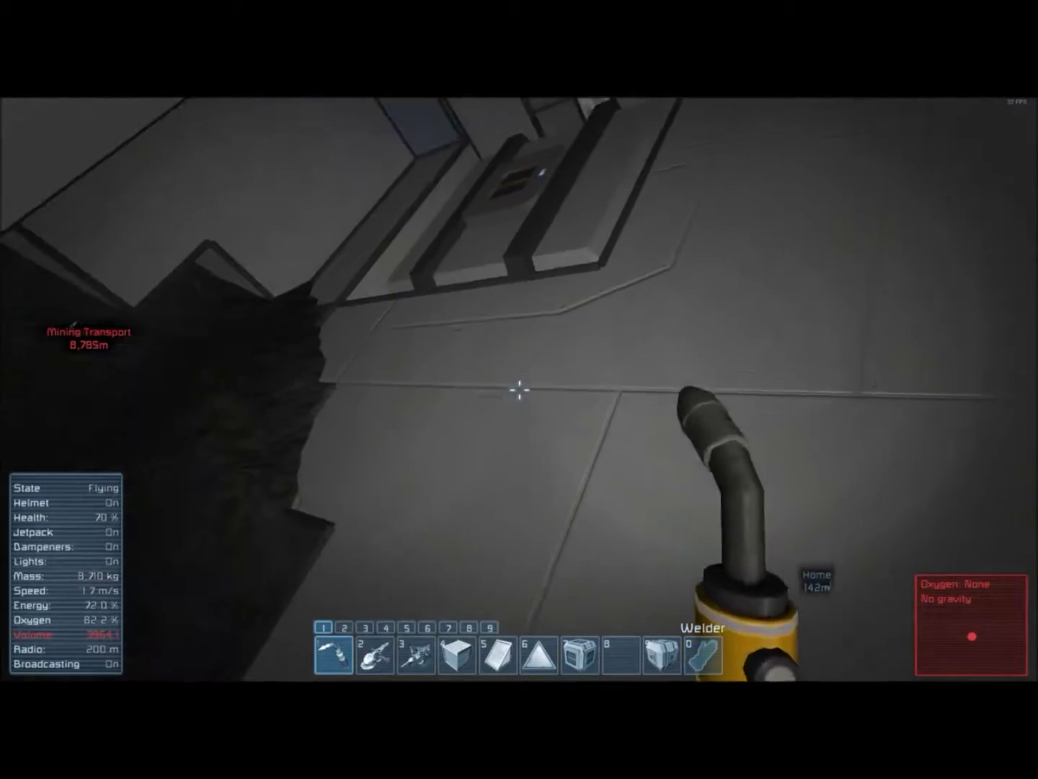
{"action": "key", "text": "q"}
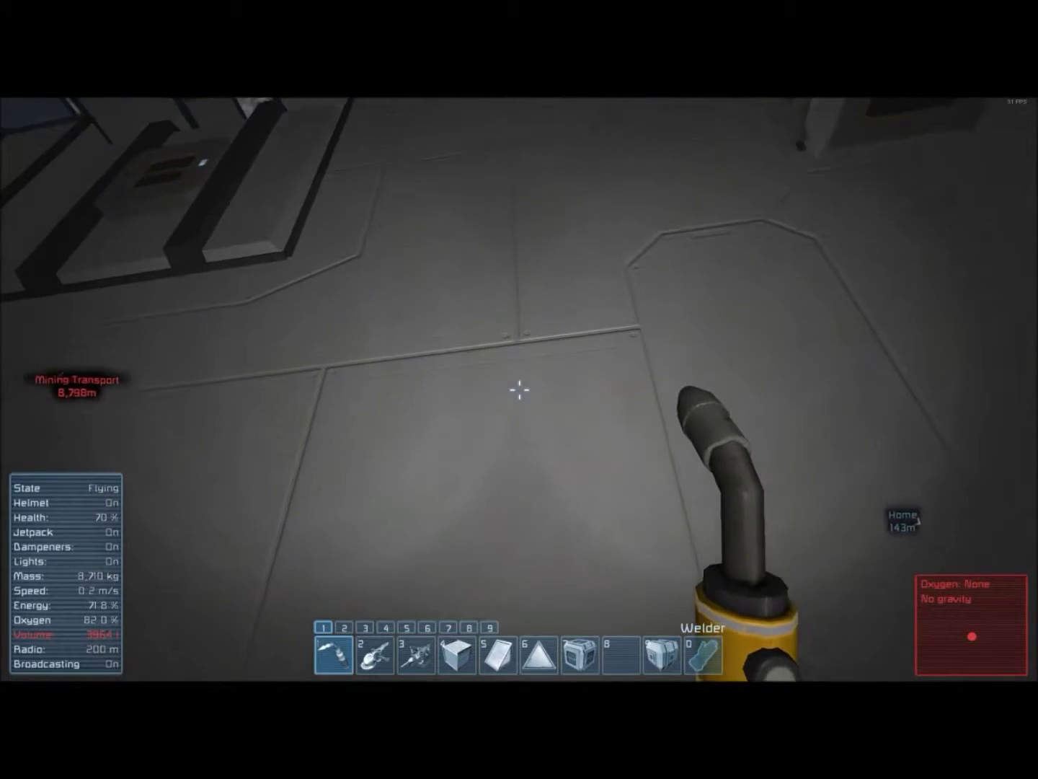
{"action": "key", "text": "q"}
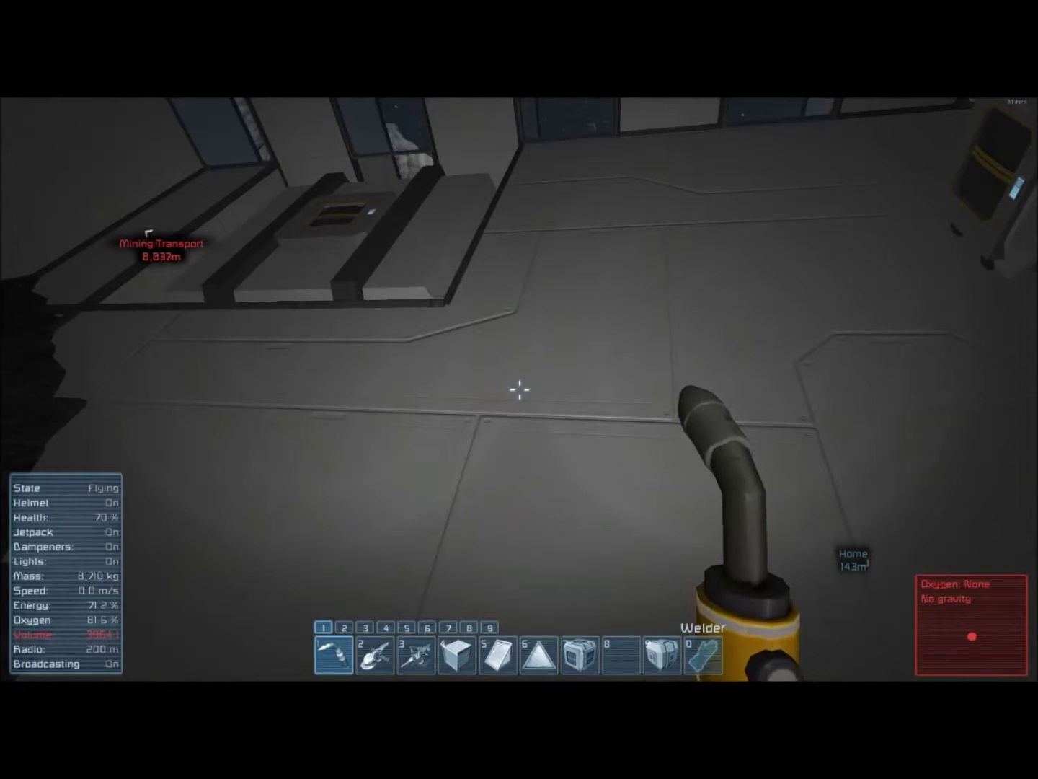
{"action": "key", "text": "w"}
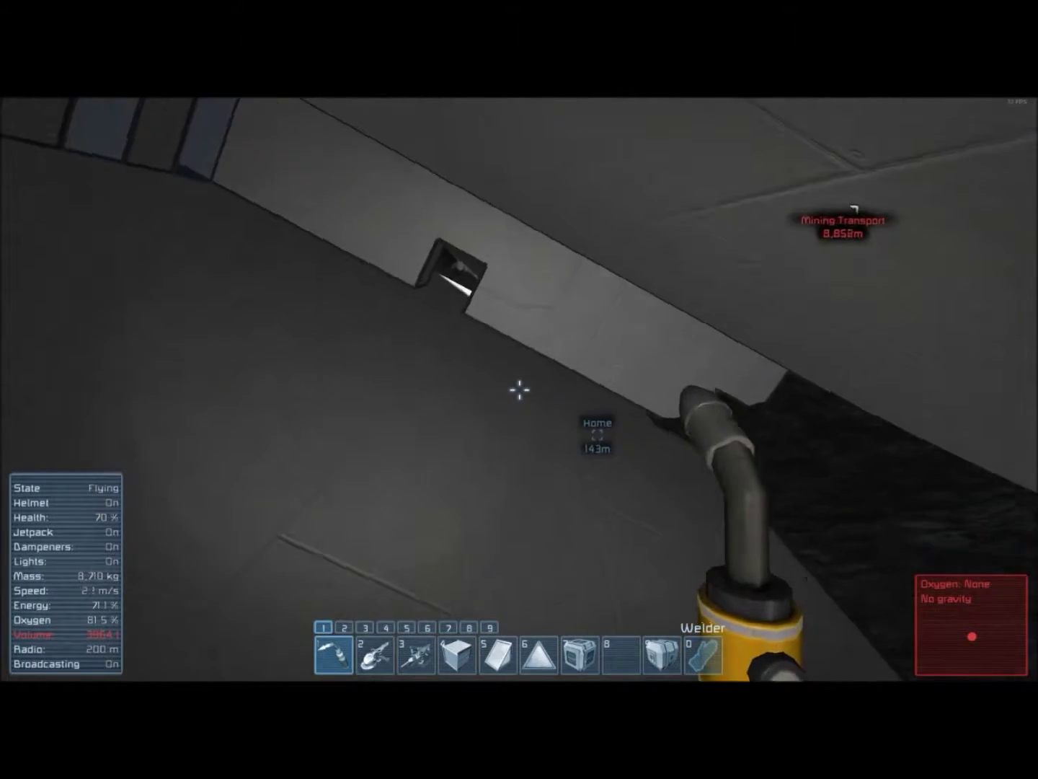
{"action": "key", "text": "w"}
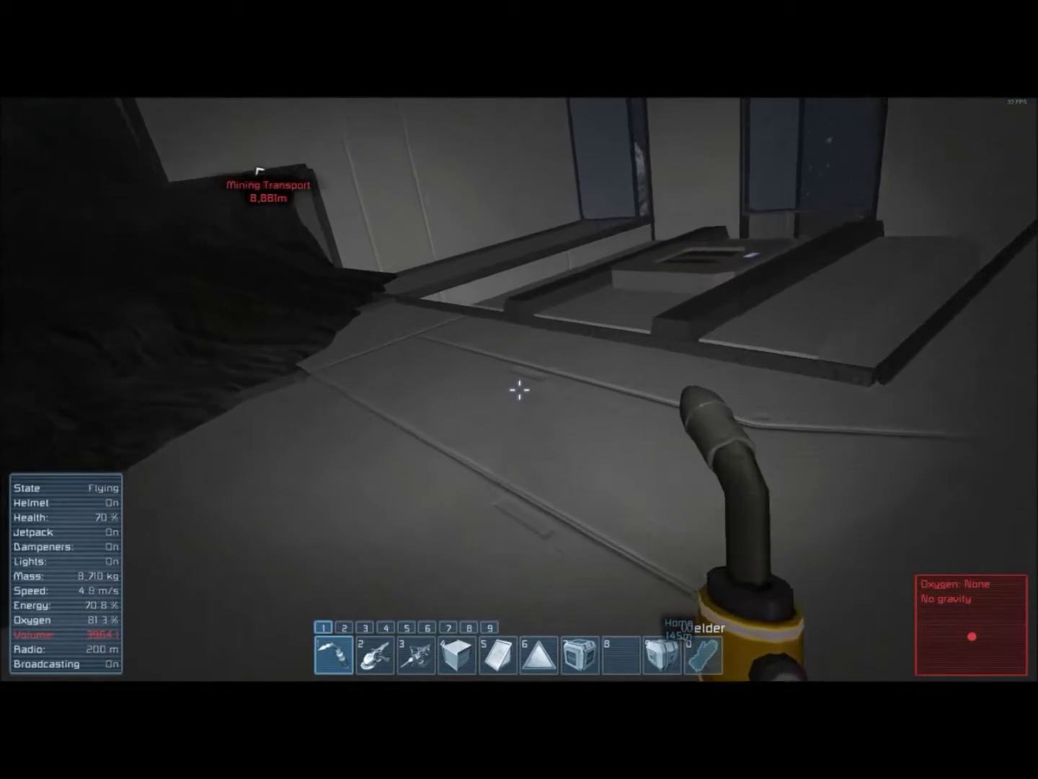
{"action": "key", "text": "2"}
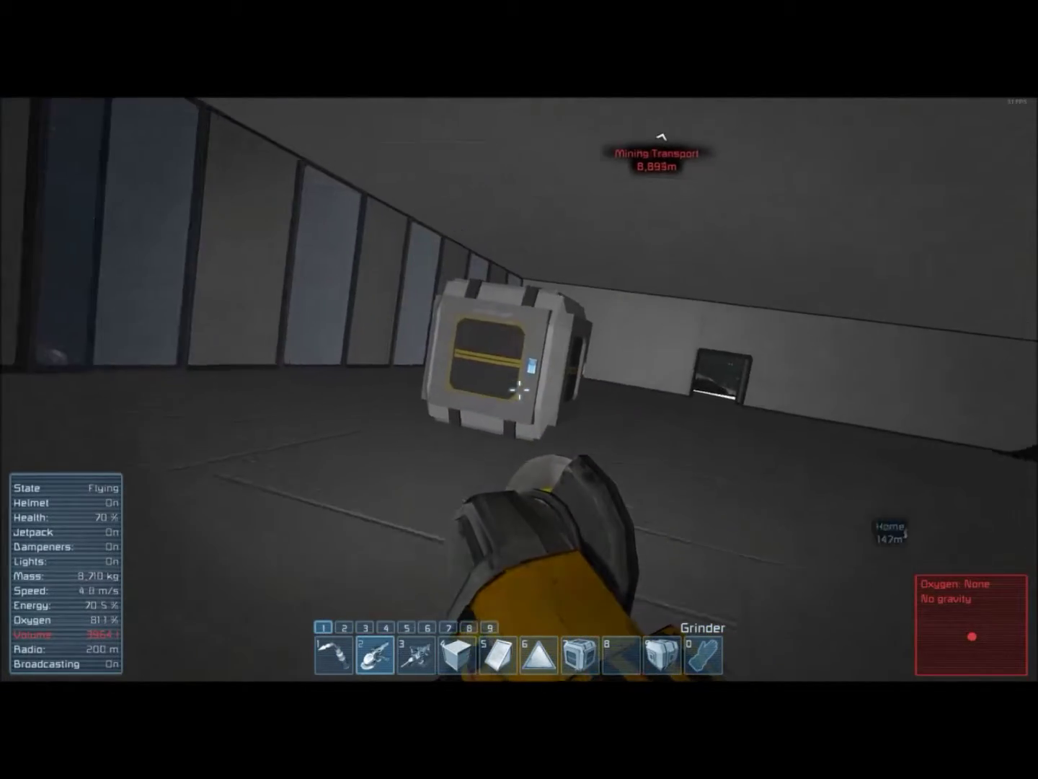
Move carried components into the Small Cargo Container and grind down a light armor block.
{"action": "key", "text": "w"}
{"action": "key", "text": "f"}
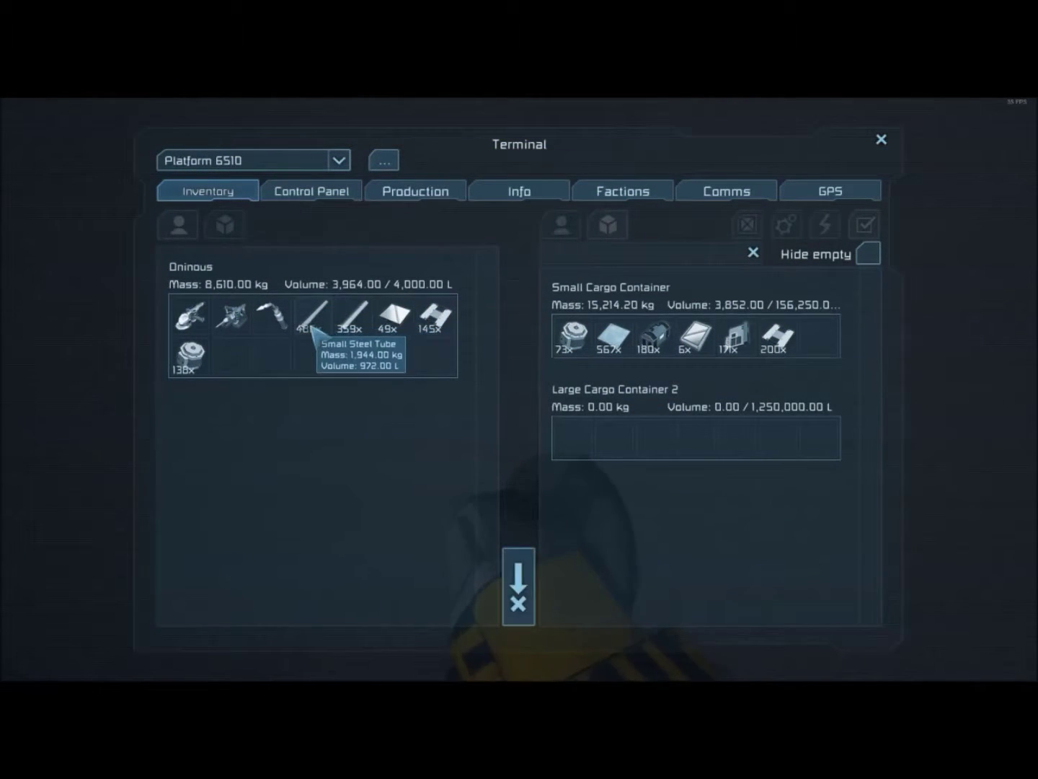
{"action": "key", "text": "Escape"}
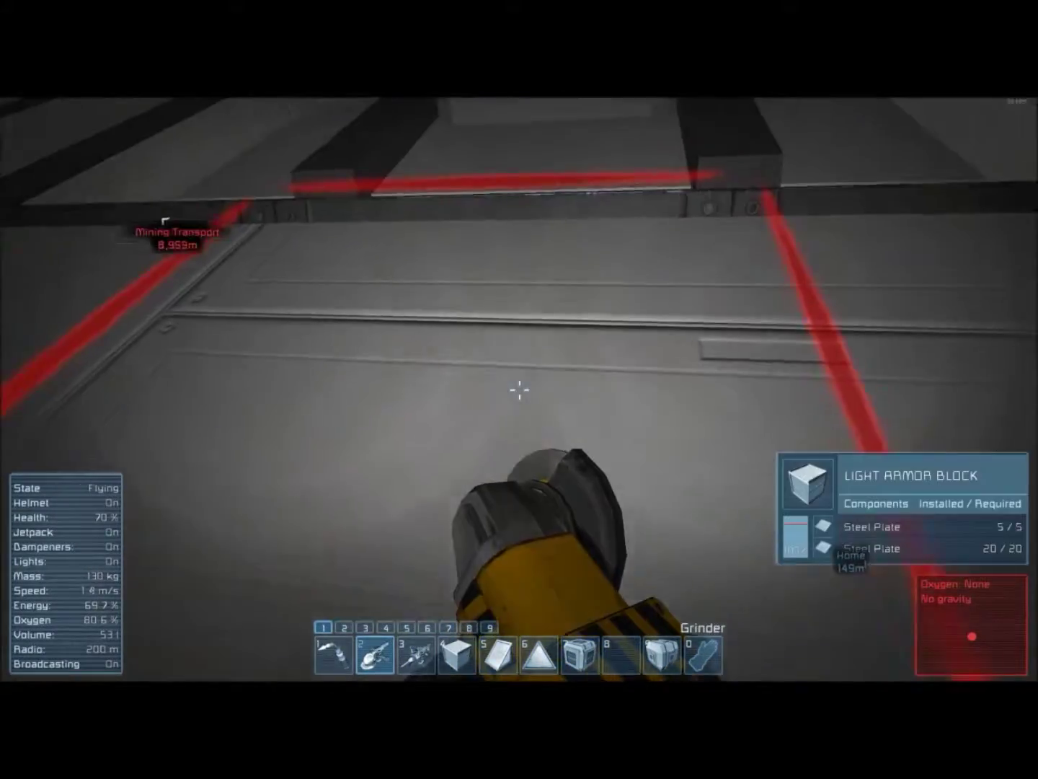
{"action": "left_click_drag", "start_coordinate": [519, 391], "coordinate": [520, 390]}
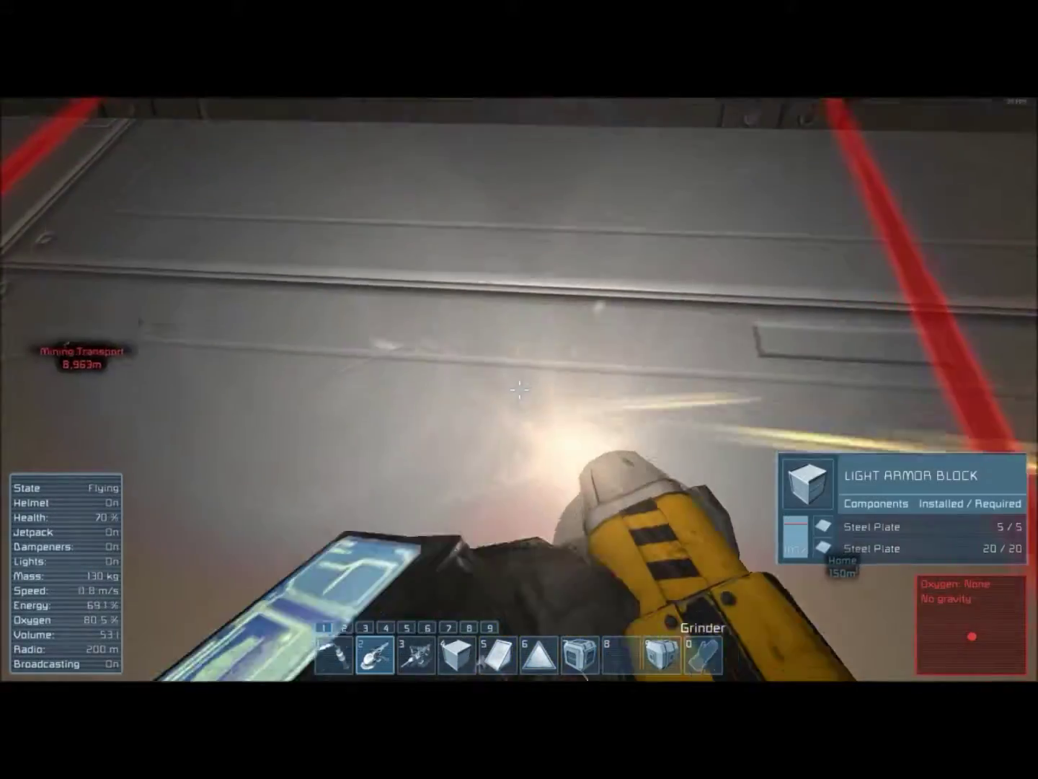
{"action": "key", "text": "w"}
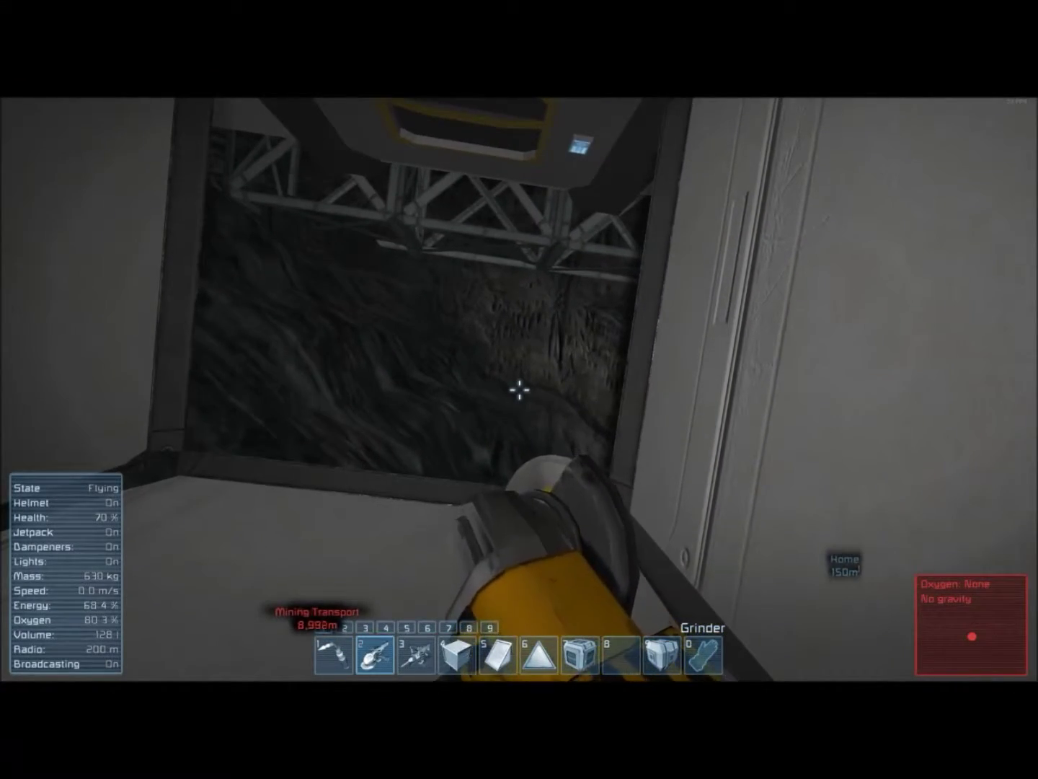
Fly through the cavern beneath the floor along the walls to the small cargo container.
{"action": "key", "text": "w"}
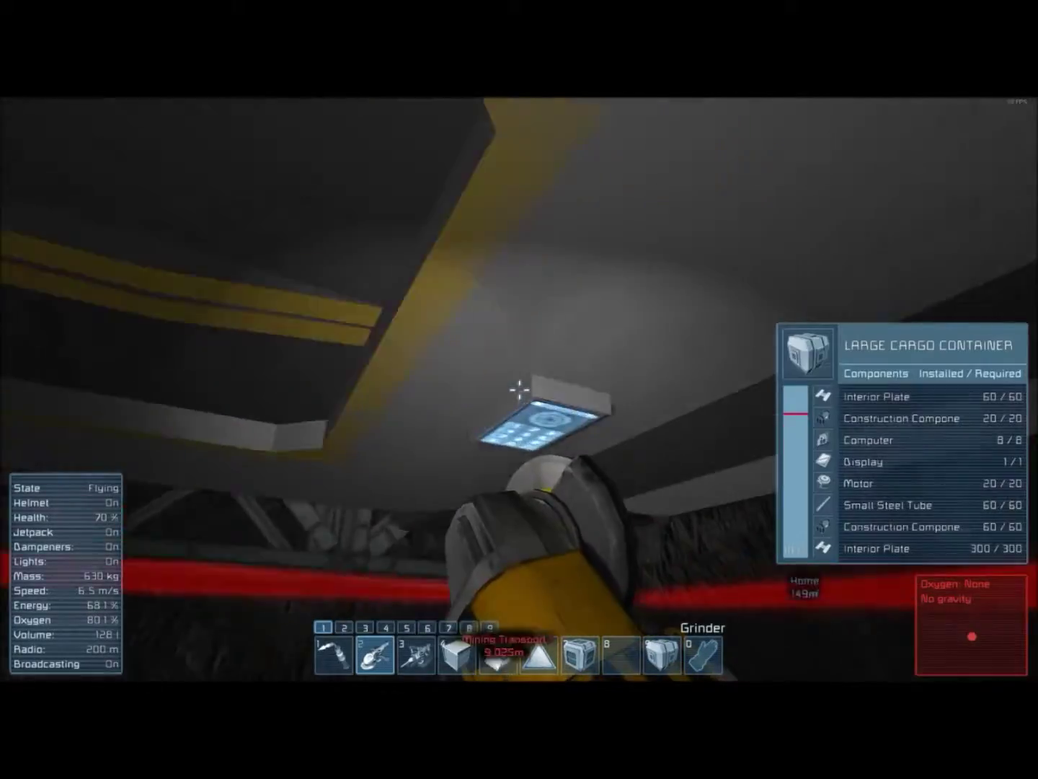
{"action": "key", "text": "w"}
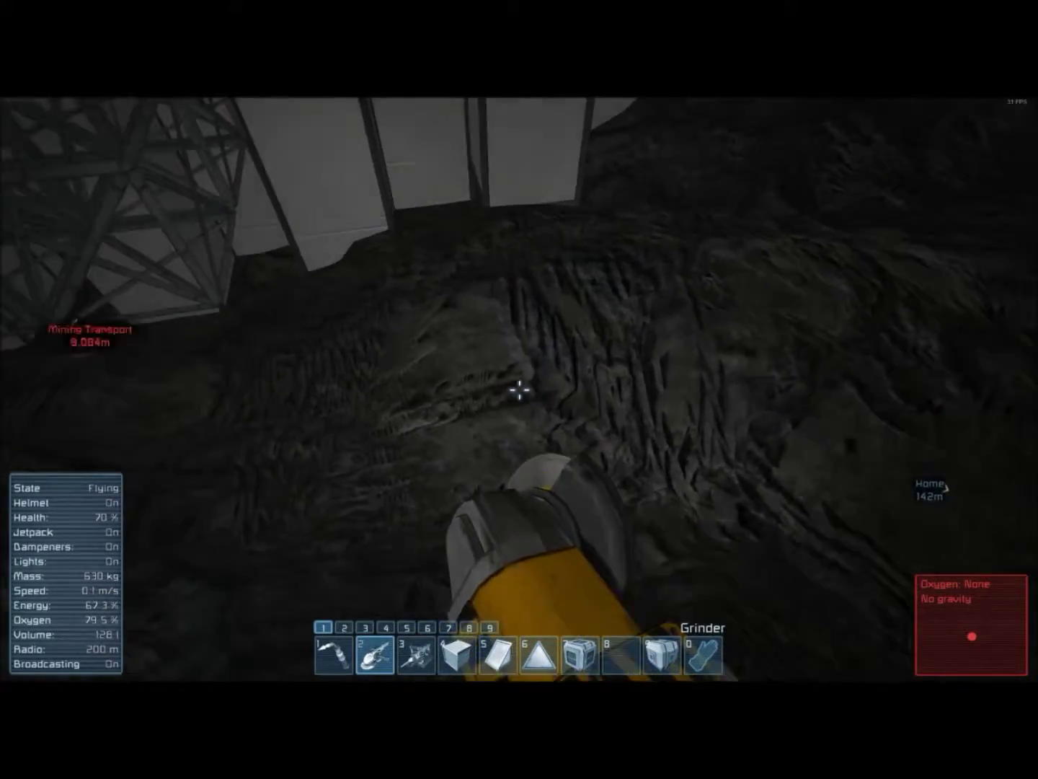
{"action": "key", "text": "w"}
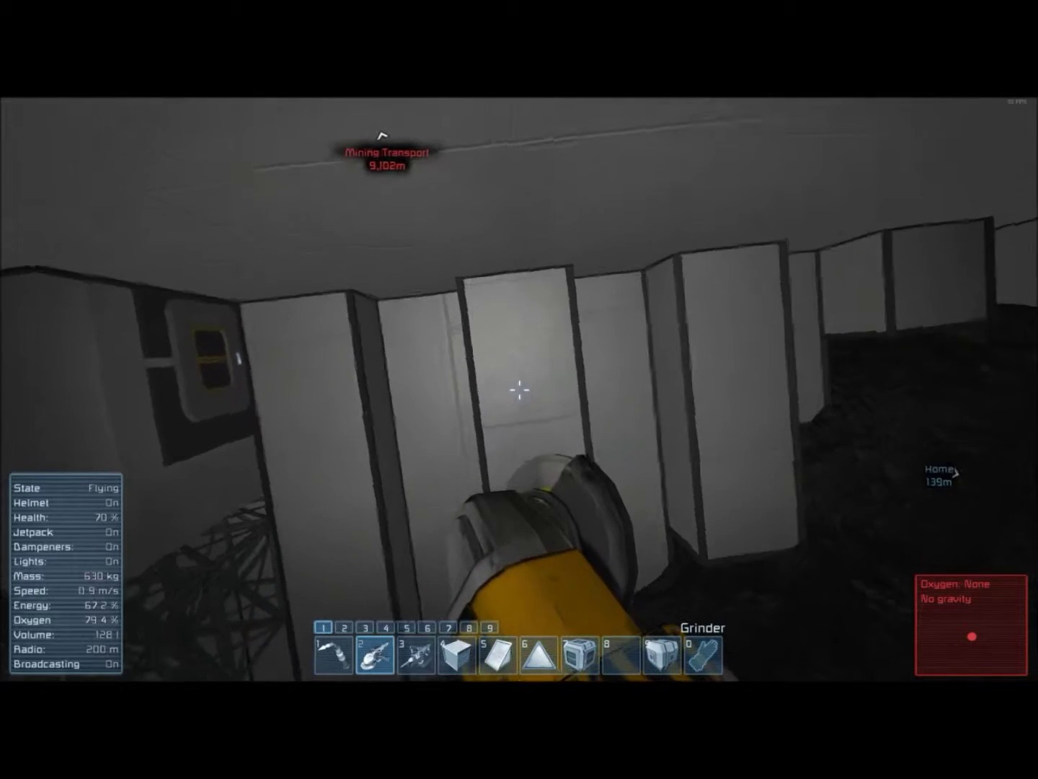
{"action": "key", "text": "w"}
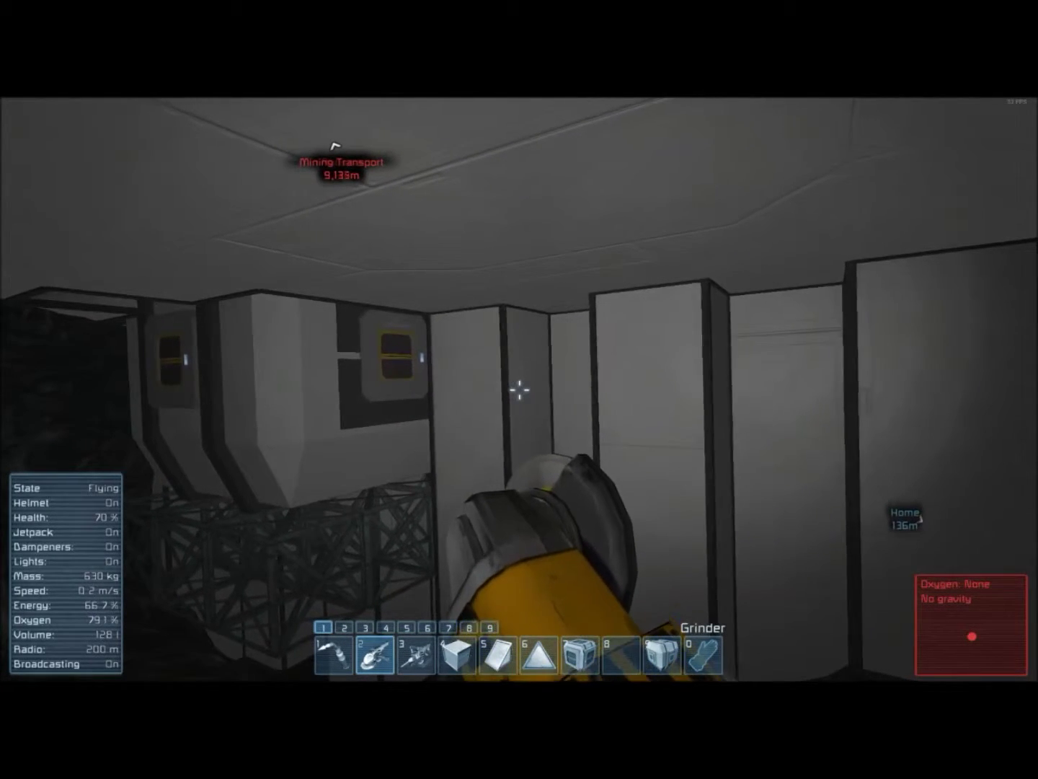
{"action": "key", "text": "a"}
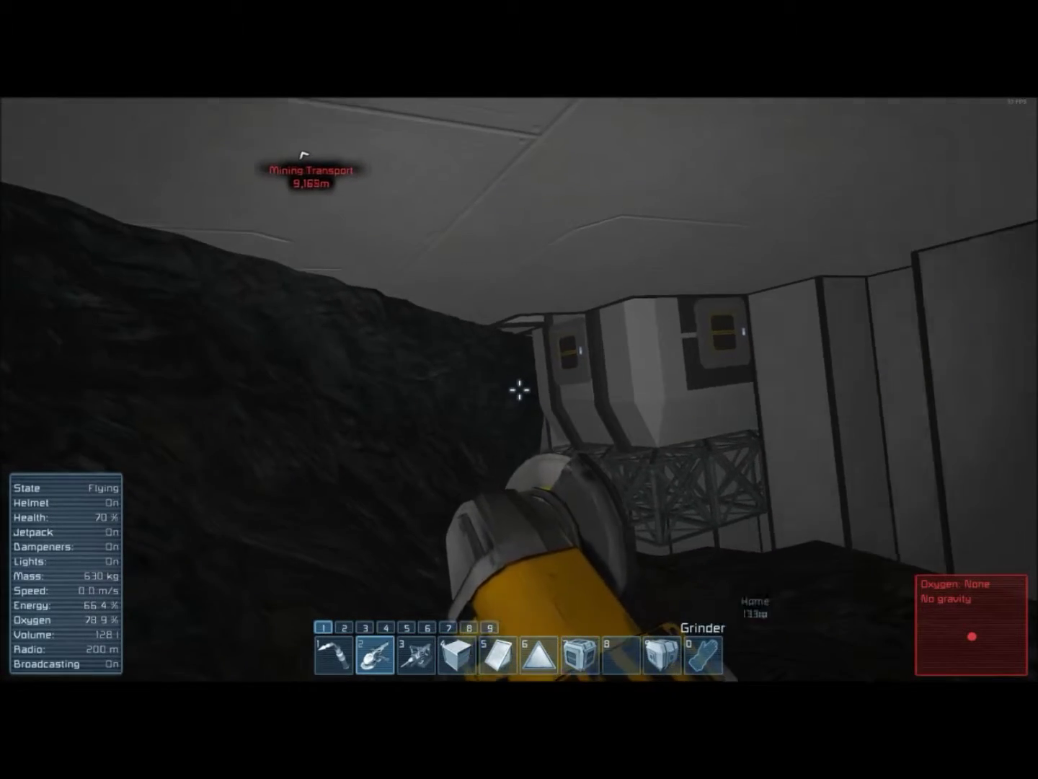
{"action": "key", "text": "w"}
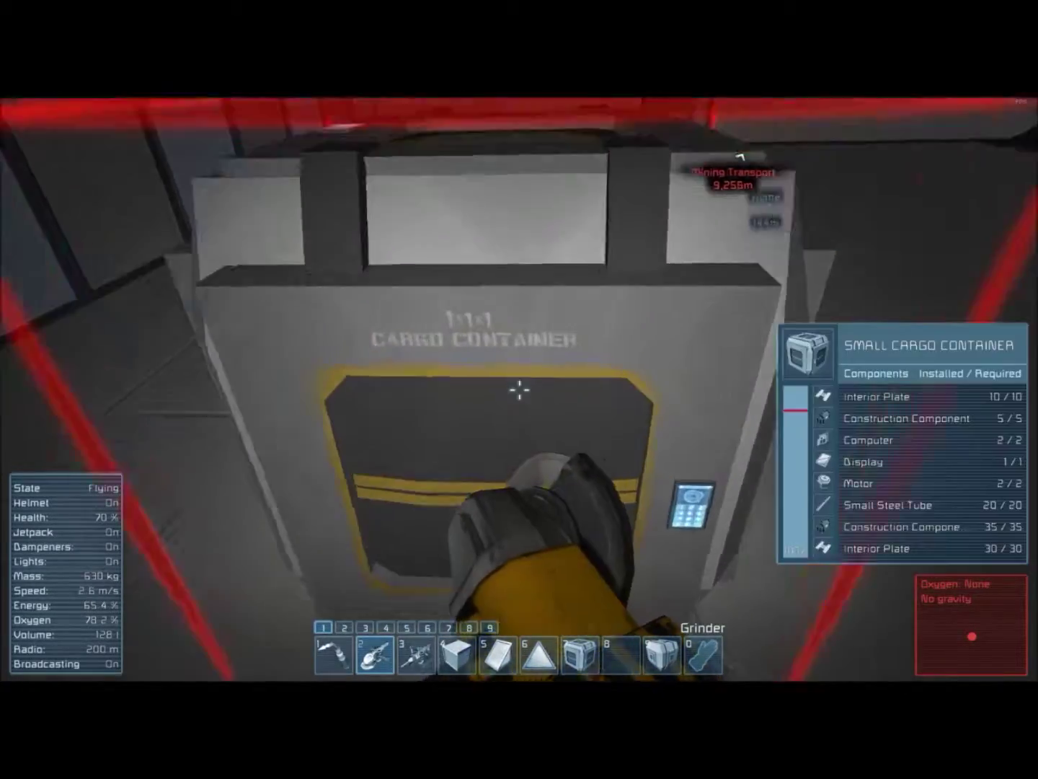
{"action": "key", "text": "i"}
Shuttle items from the Small Cargo Container into Large Cargo Container 2.
{"action": "key", "text": "Escape"}
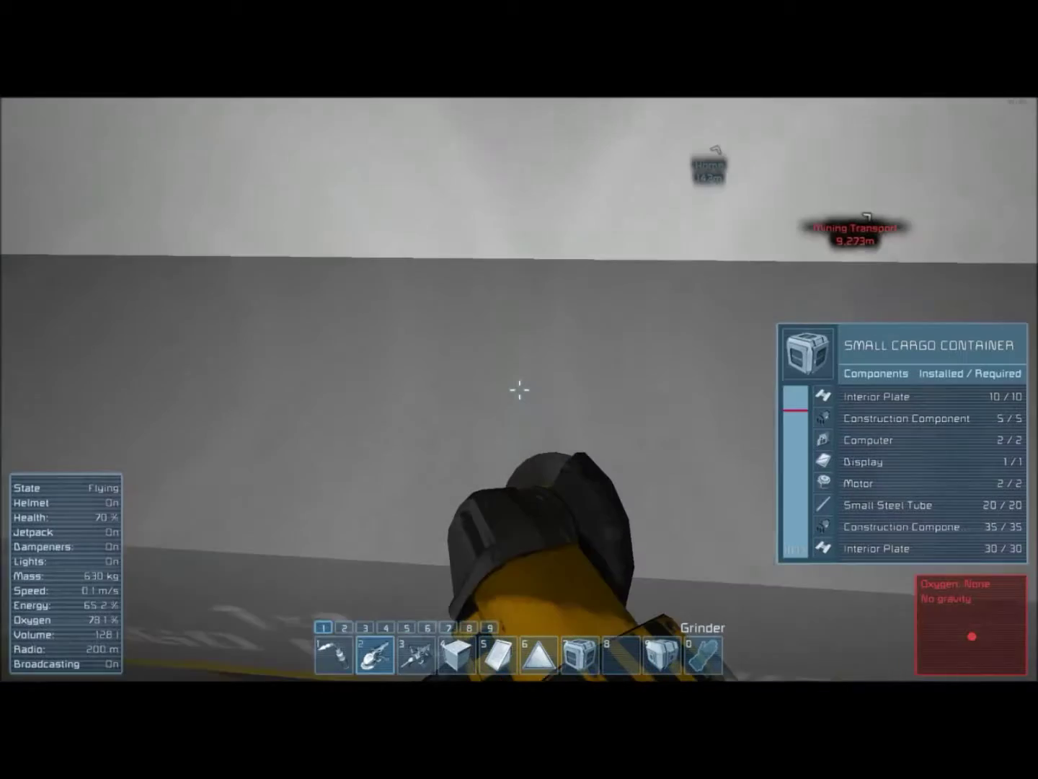
{"action": "key", "text": "f"}
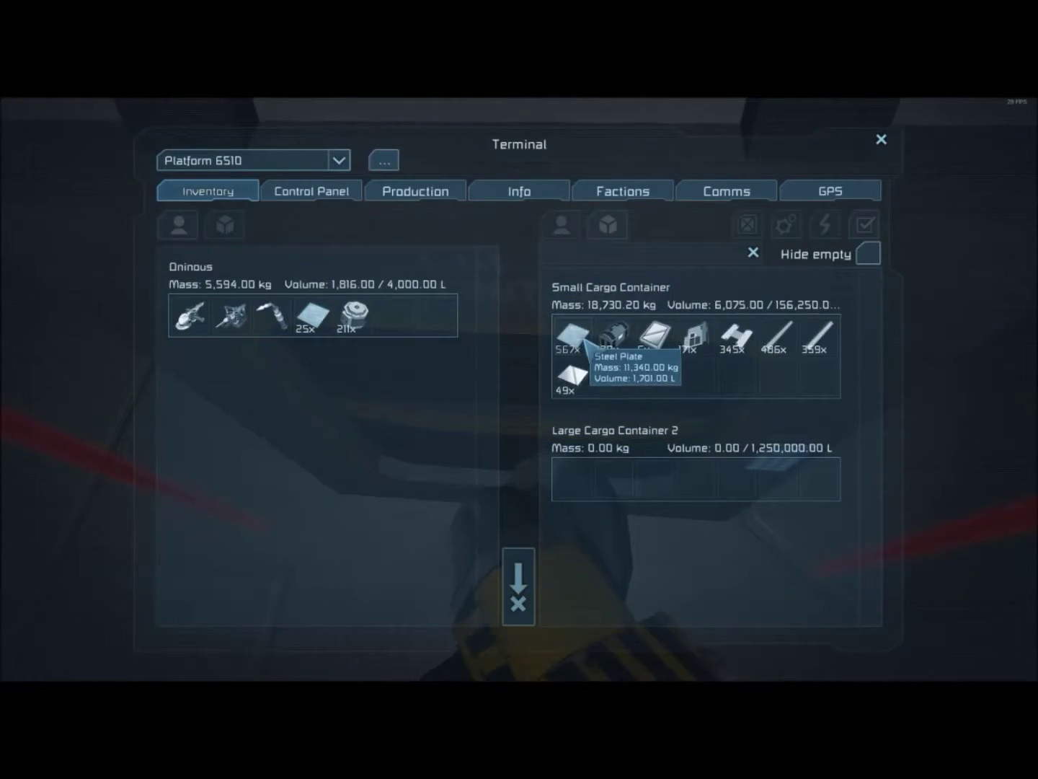
{"action": "key", "text": "Escape"}
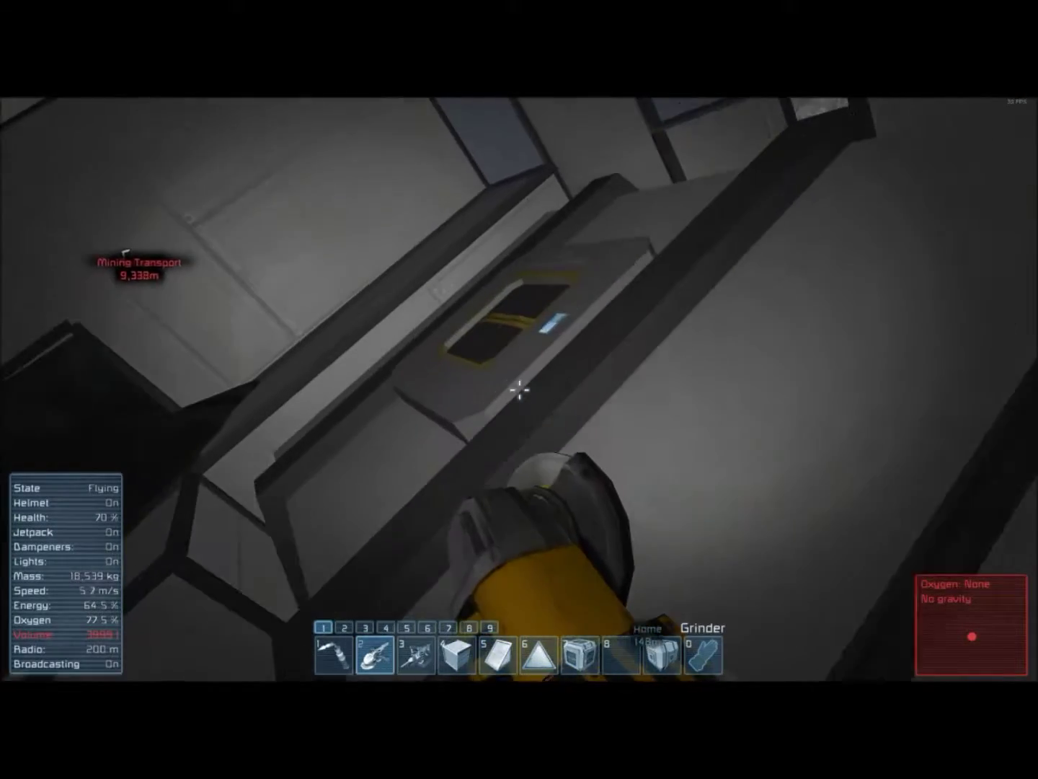
{"action": "key", "text": "f"}
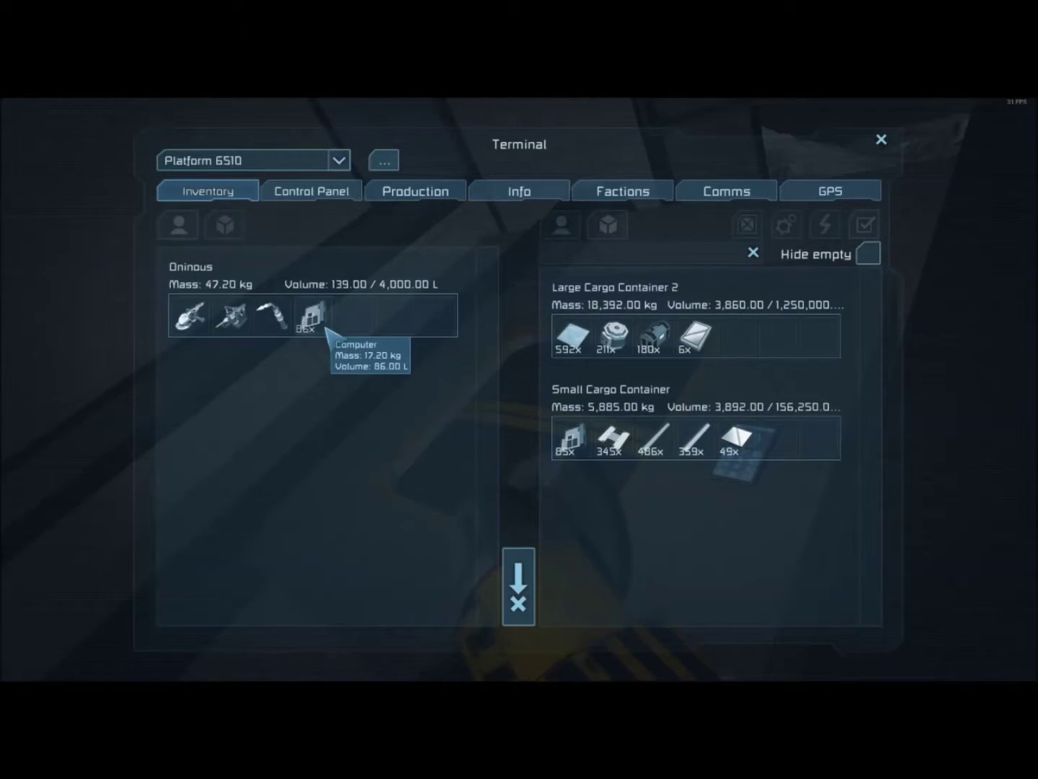
{"action": "key", "text": "Escape"}
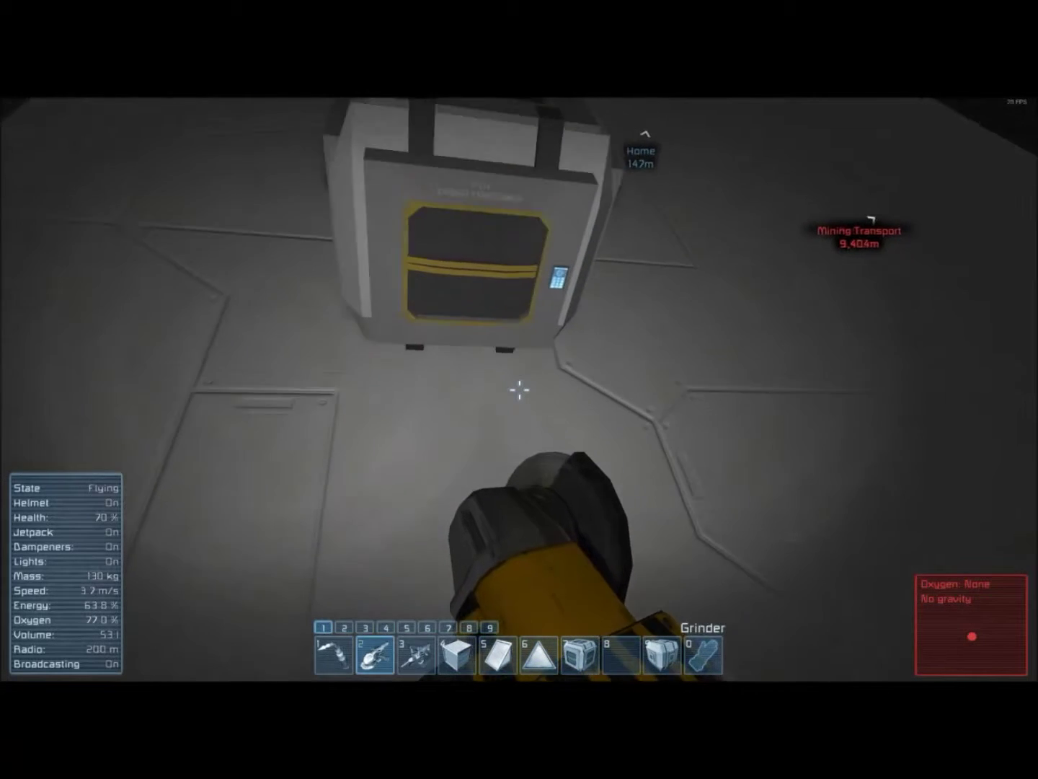
Unload the remaining steel plates, motors and computers into storage and save the world.
{"action": "key", "text": "f"}
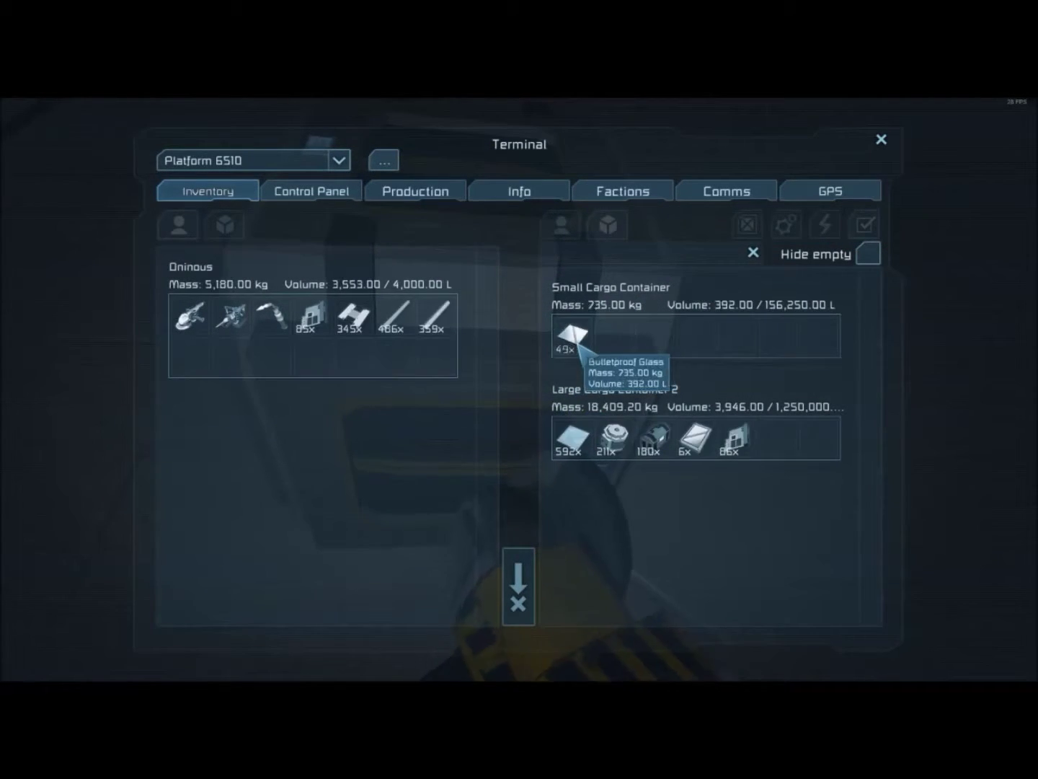
{"action": "key", "text": "Escape"}
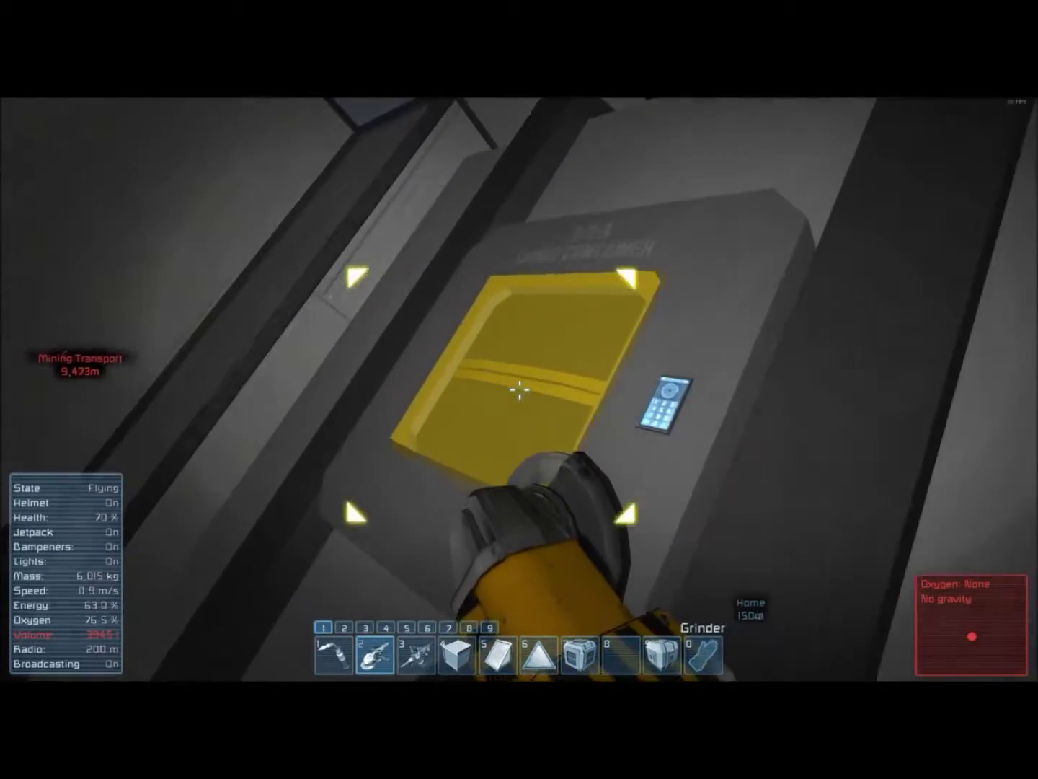
{"action": "key", "text": "f"}
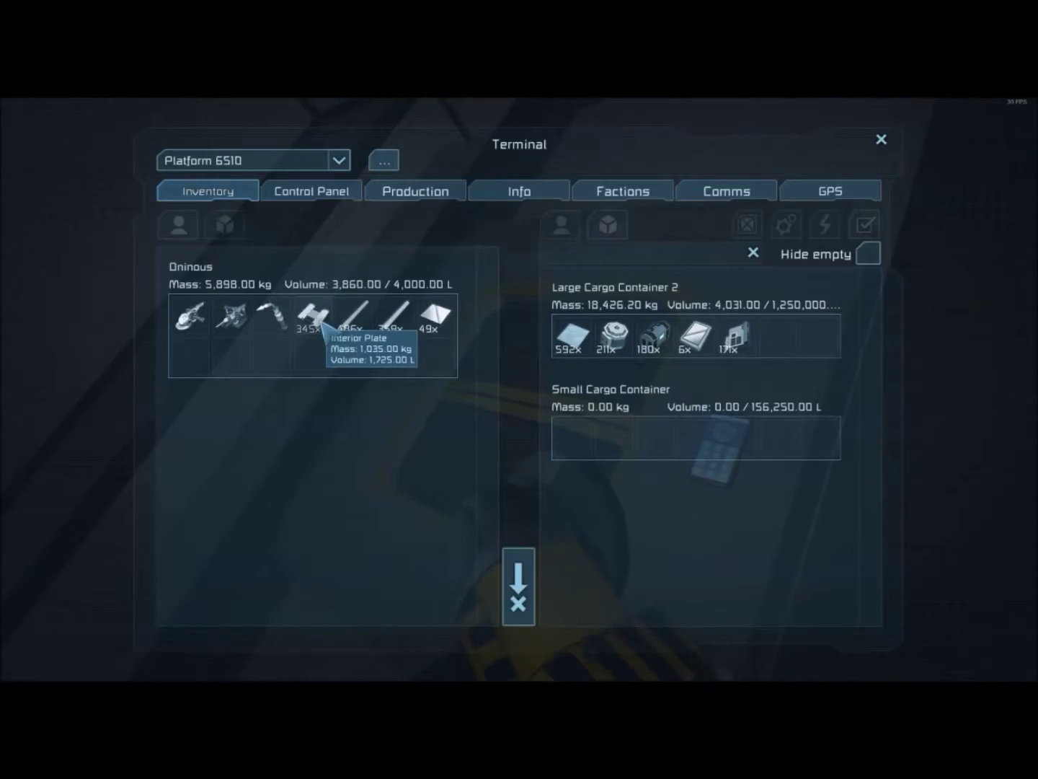
{"action": "key", "text": "Escape"}
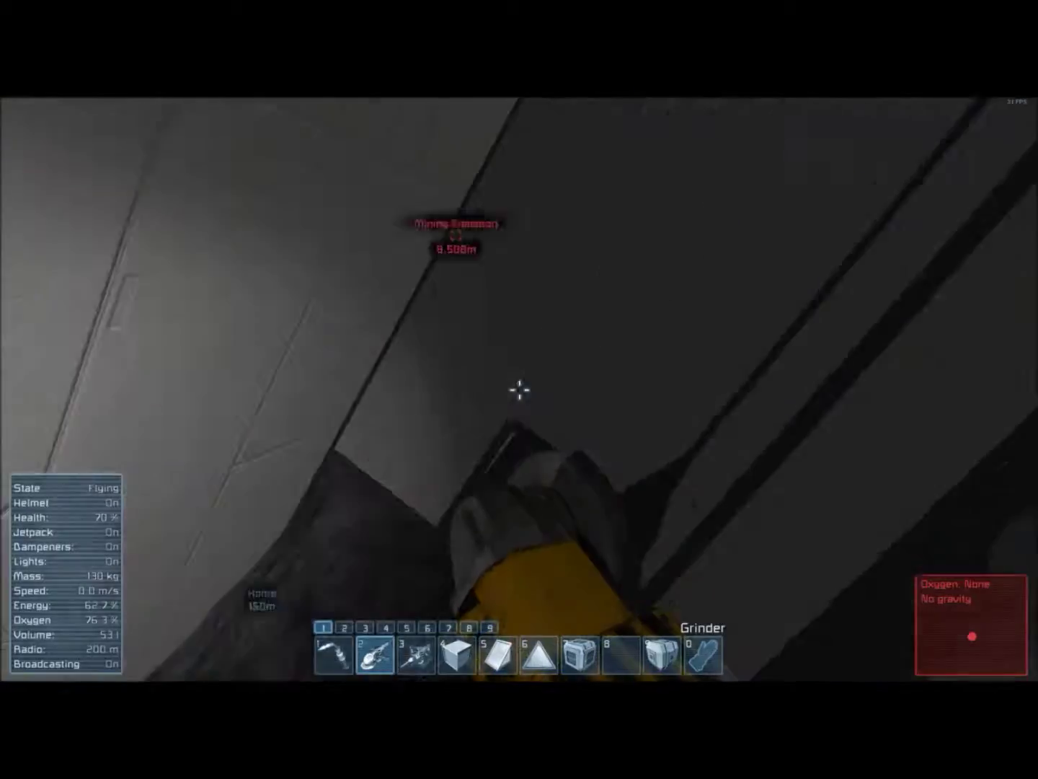
{"action": "key", "text": "w"}
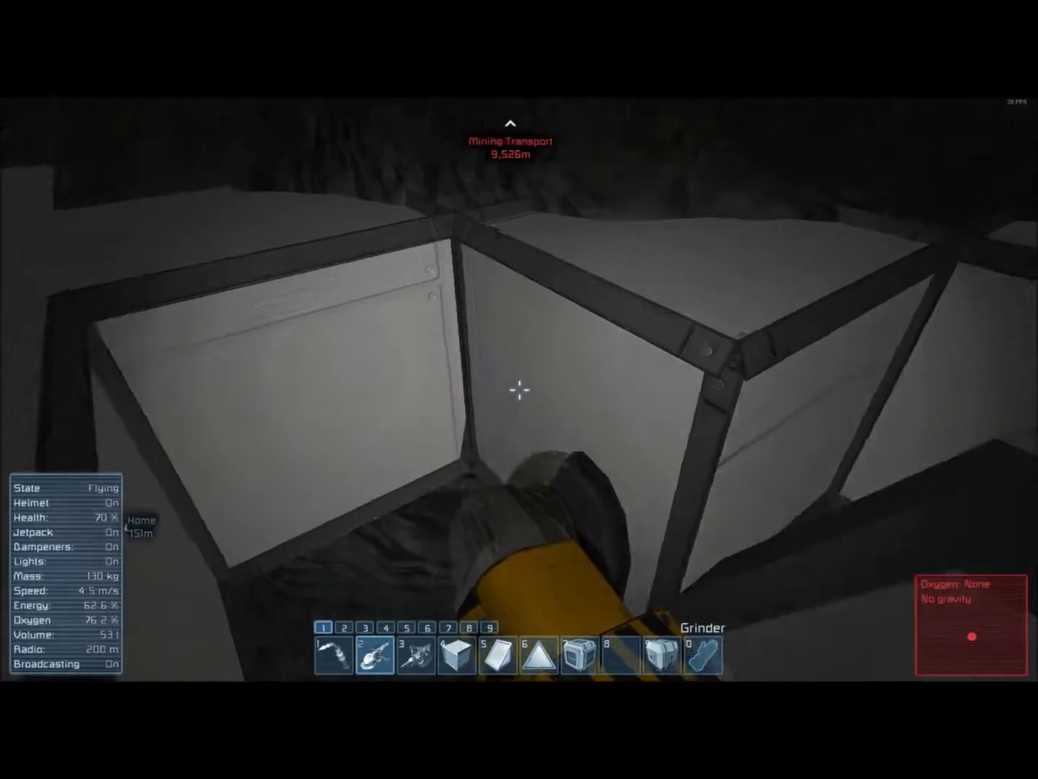
{"action": "key", "text": "w"}
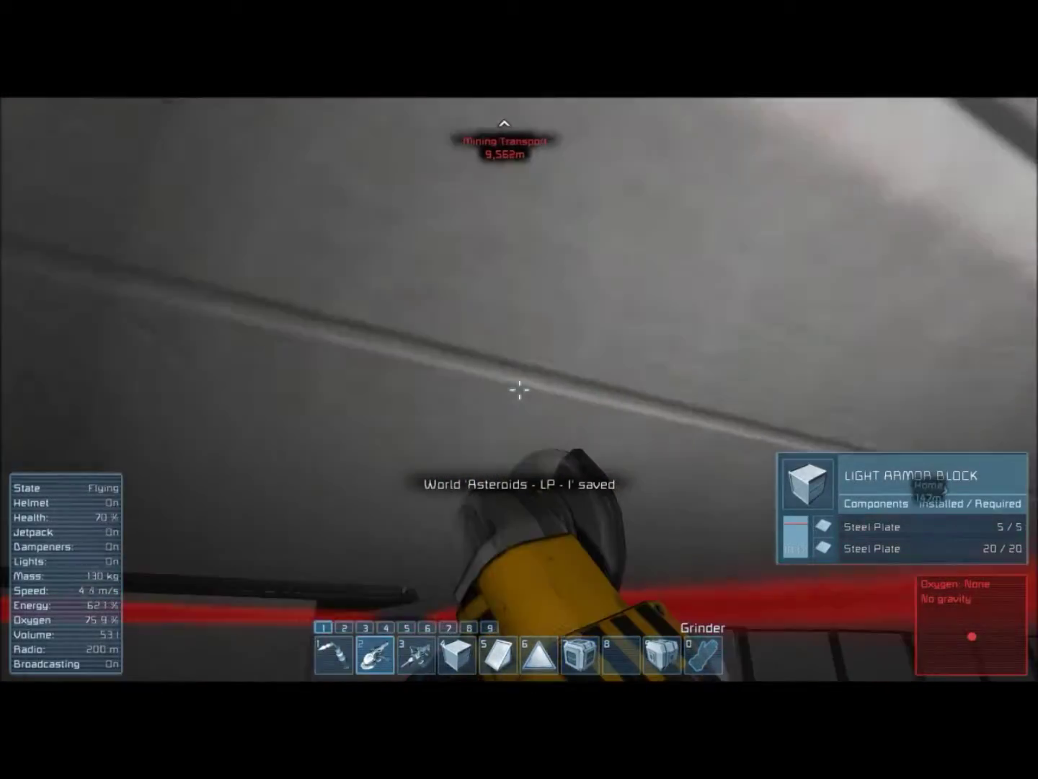
{"action": "key", "text": "g"}
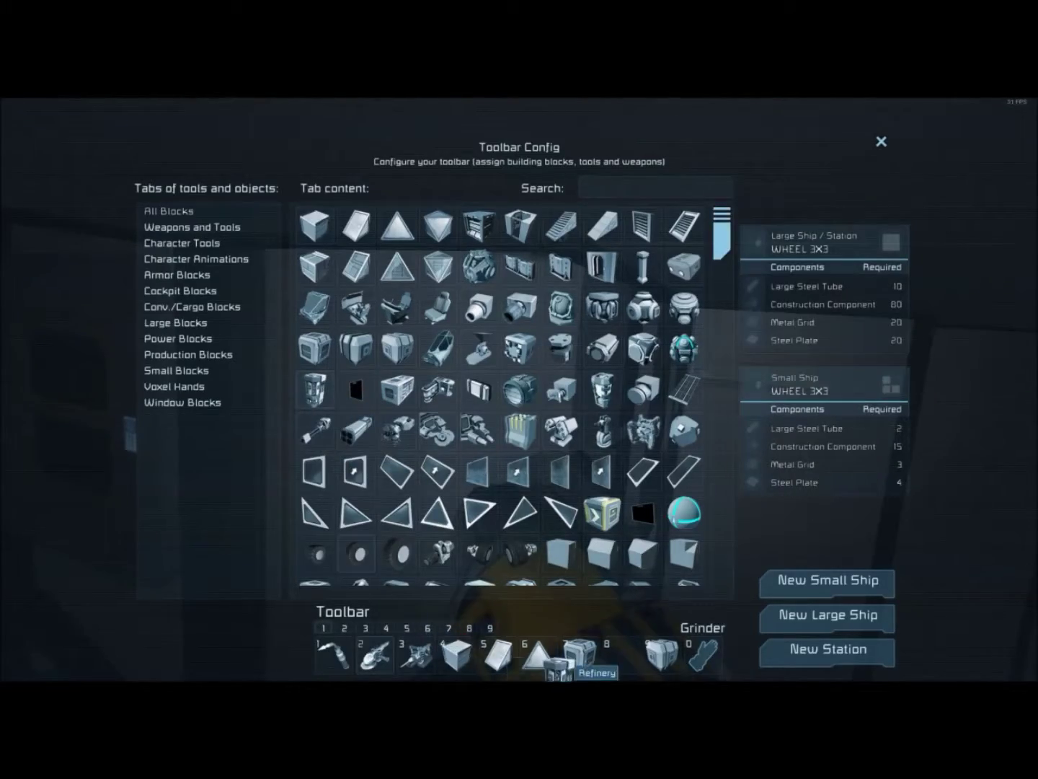
Put the Refinery in toolbar slot 7, select it, and check the cargo containers' inventories.
{"action": "key", "text": "Escape"}
{"action": "key", "text": "7"}
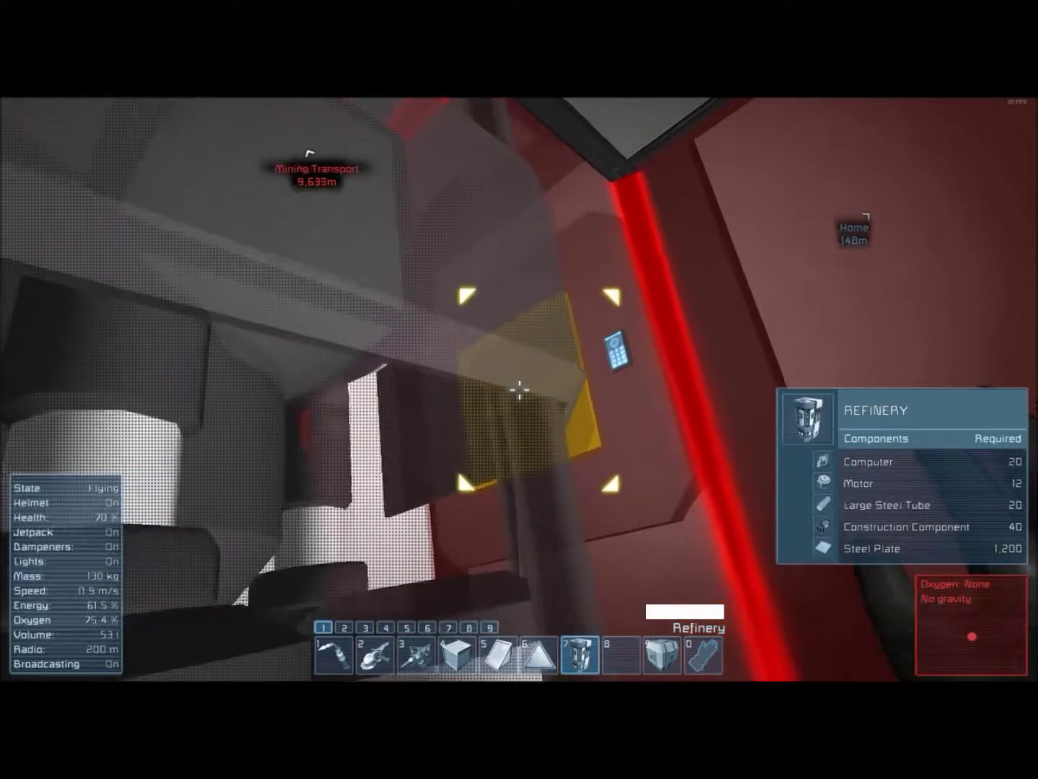
{"action": "key", "text": "k"}
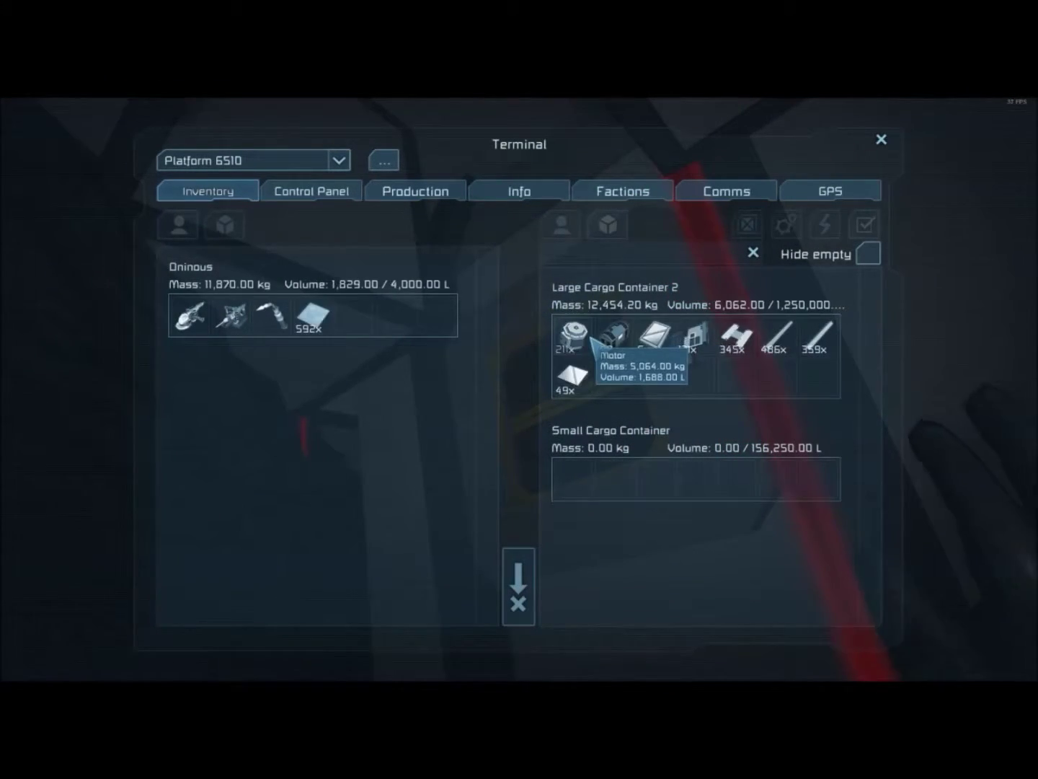
{"action": "key", "text": "Escape"}
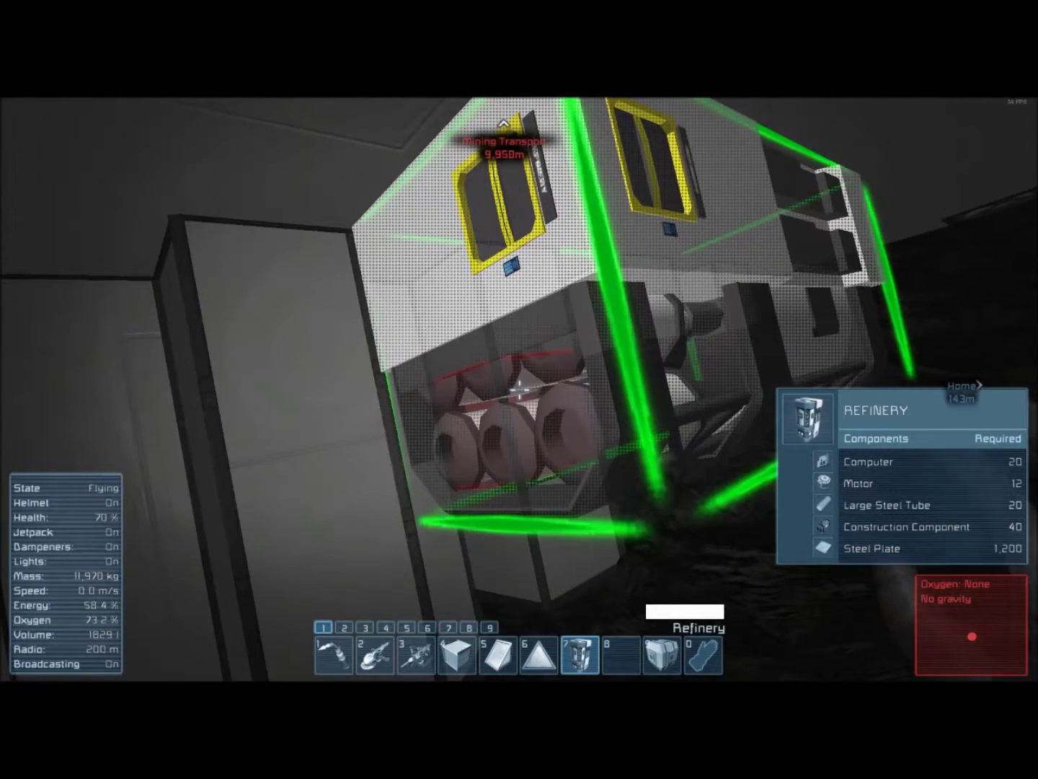
Rotate the refinery, attempt placing it in the blocked gap, and turn off the jetpack.
{"action": "key", "text": "Page_Down"}
{"action": "key", "text": "Page_Down"}
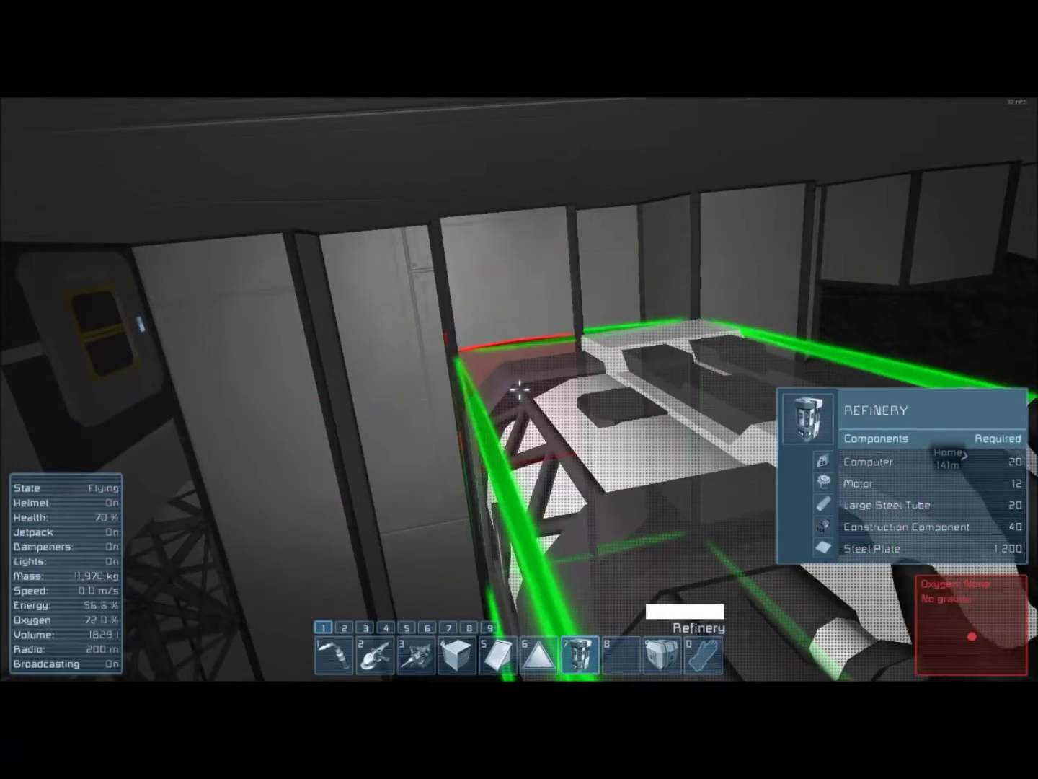
{"action": "left_click", "coordinate": [519, 390]}
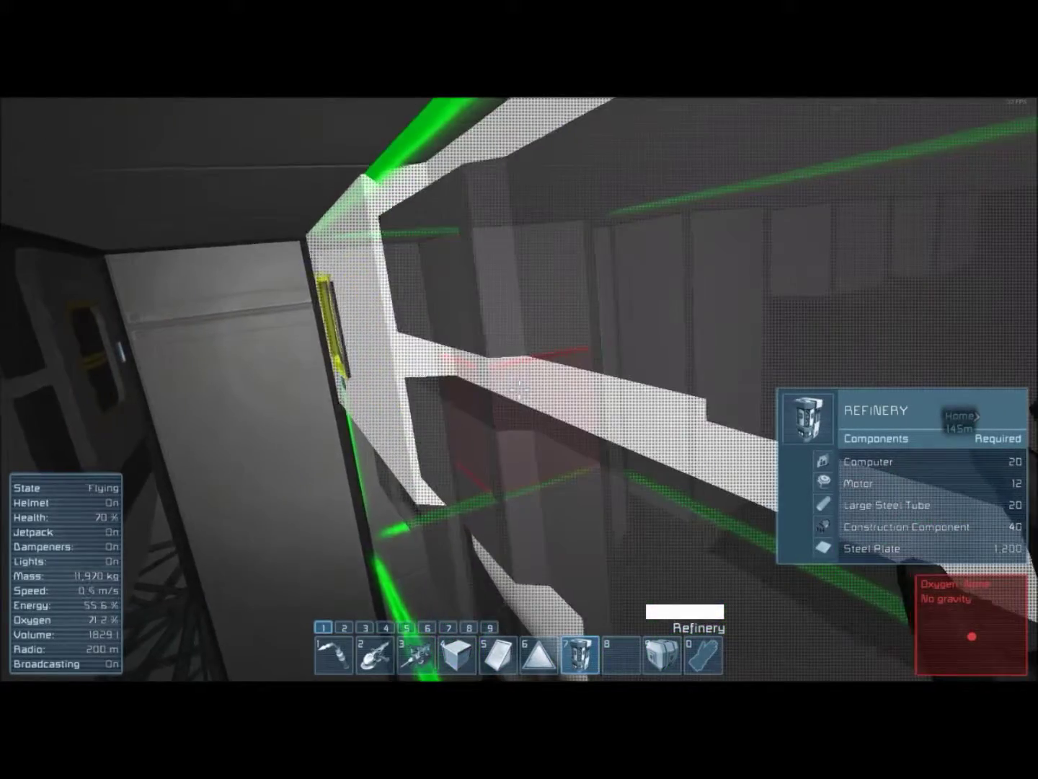
{"action": "key", "text": "x"}
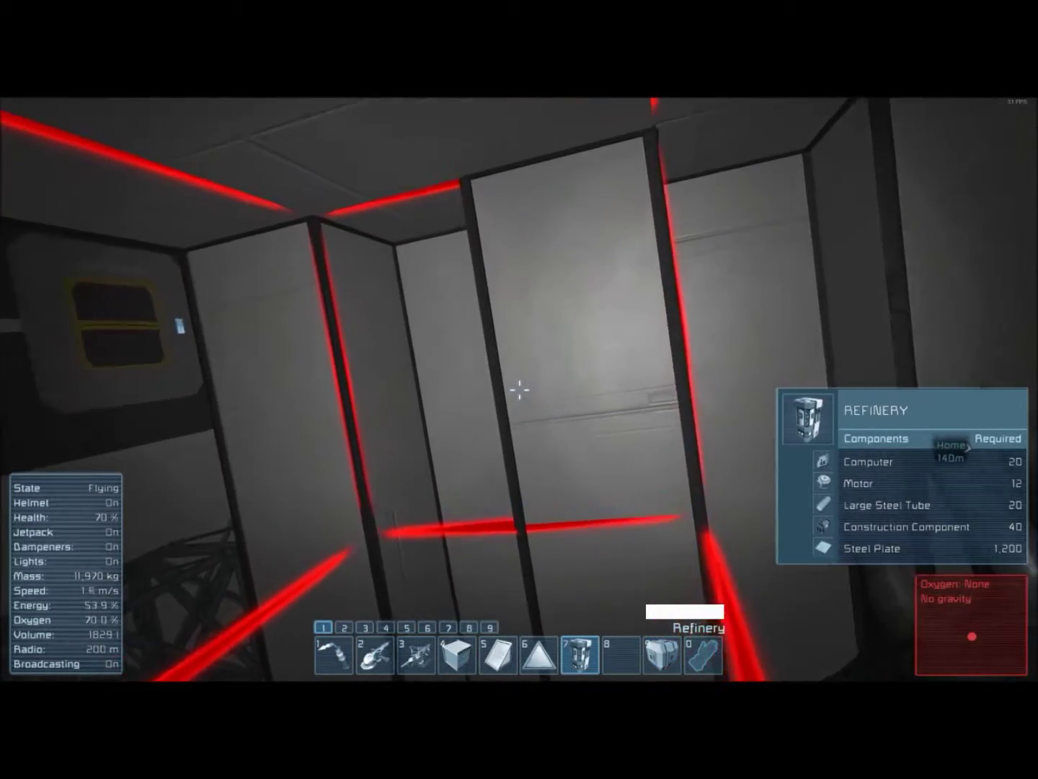
Try light armor, rotate the refinery again, then put it away and back off the girders.
{"action": "key", "text": "4"}
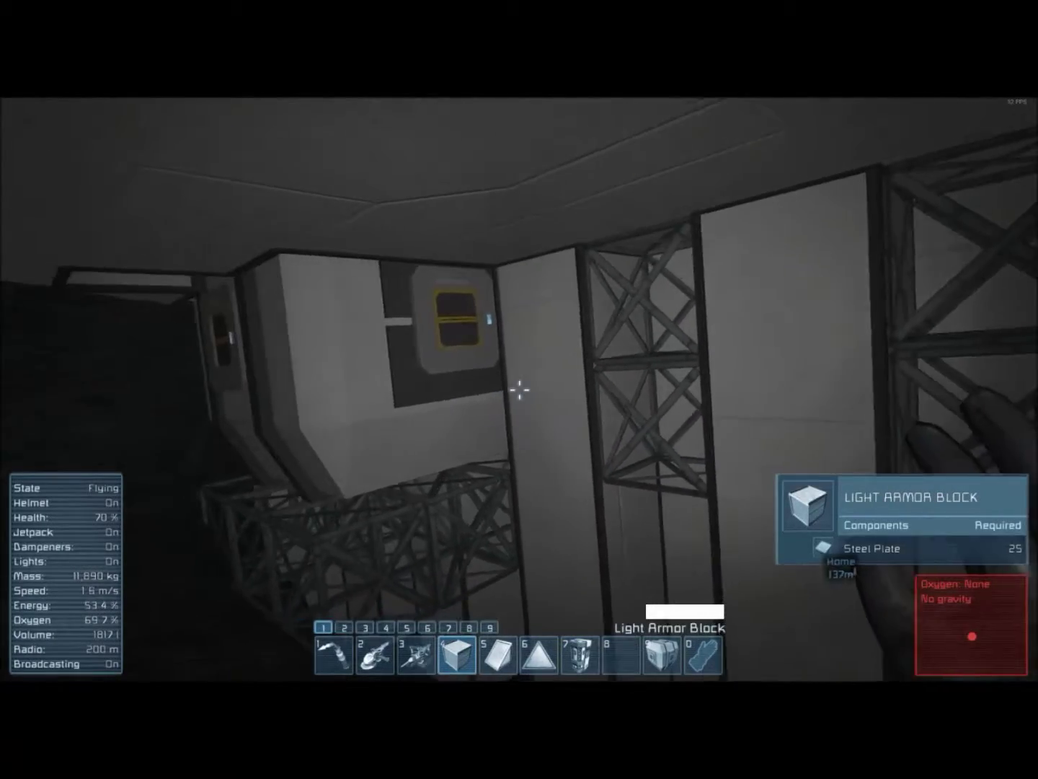
{"action": "key", "text": "7"}
{"action": "key", "text": "Page_Down"}
{"action": "key", "text": "Page_Down"}
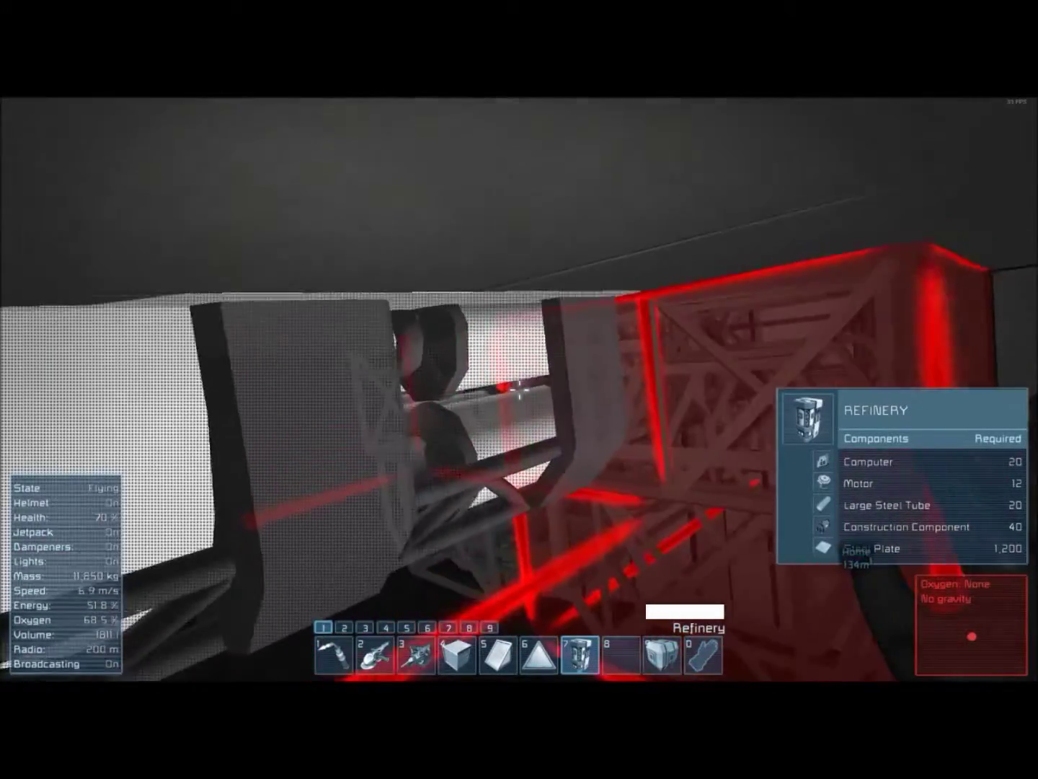
{"action": "key", "text": "7"}
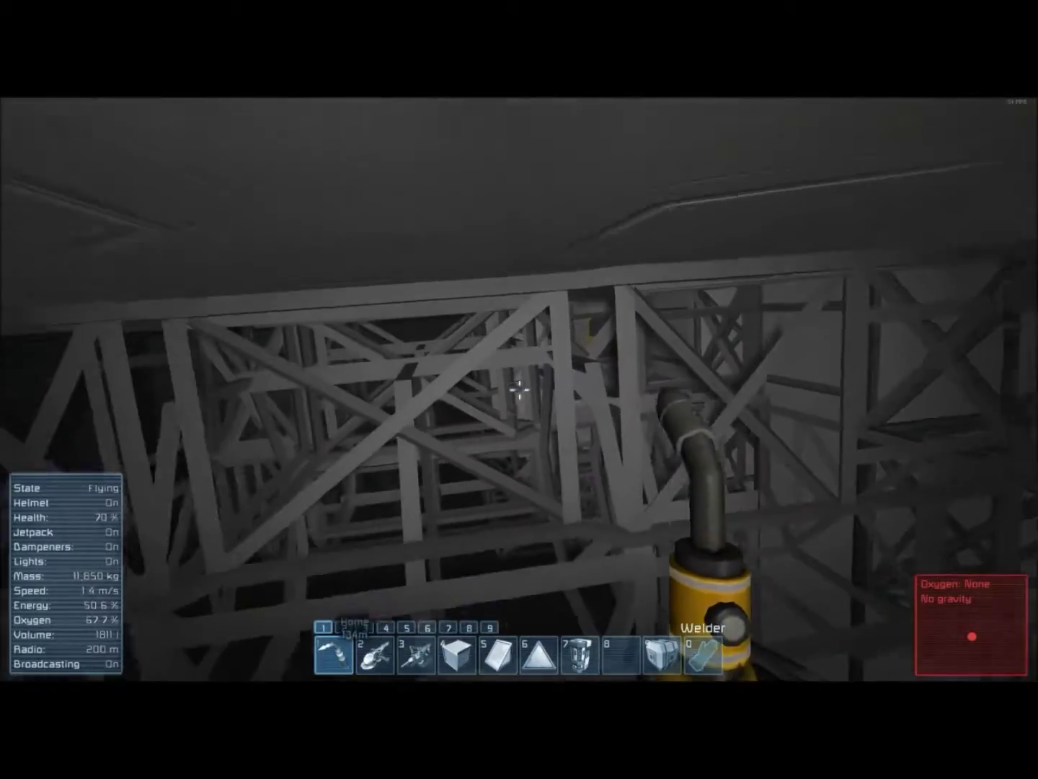
{"action": "key", "text": "s"}
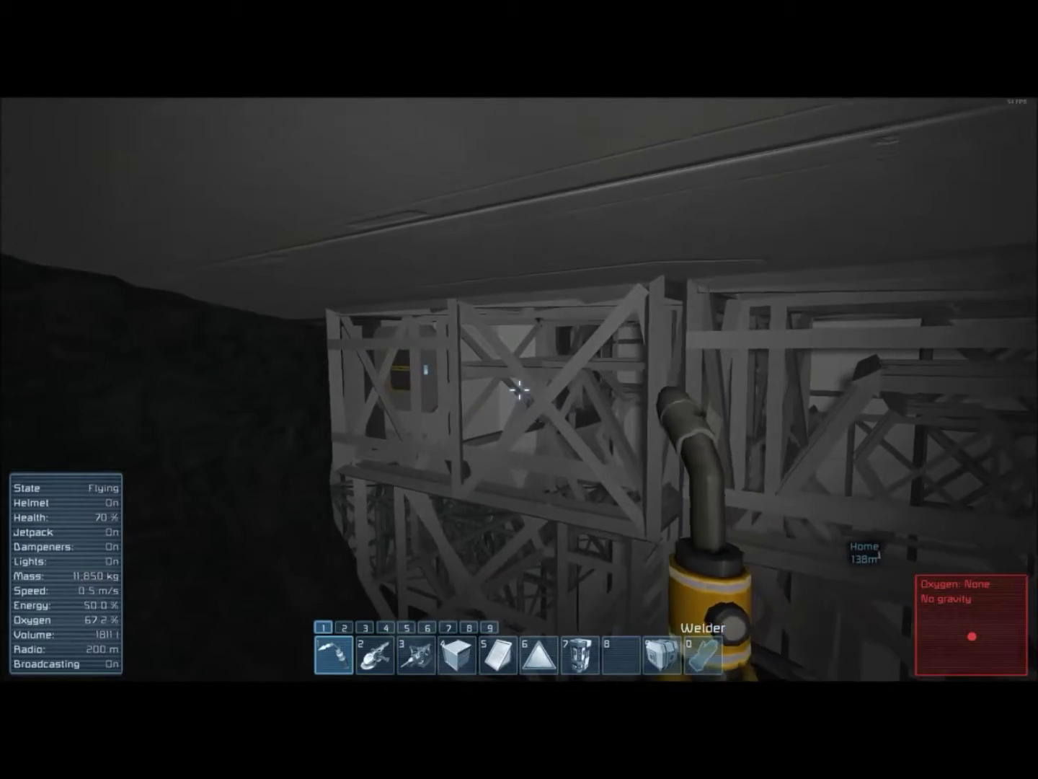
Fly away from and back along the girder framework, then bring up Toolbar Config.
{"action": "key", "text": "s"}
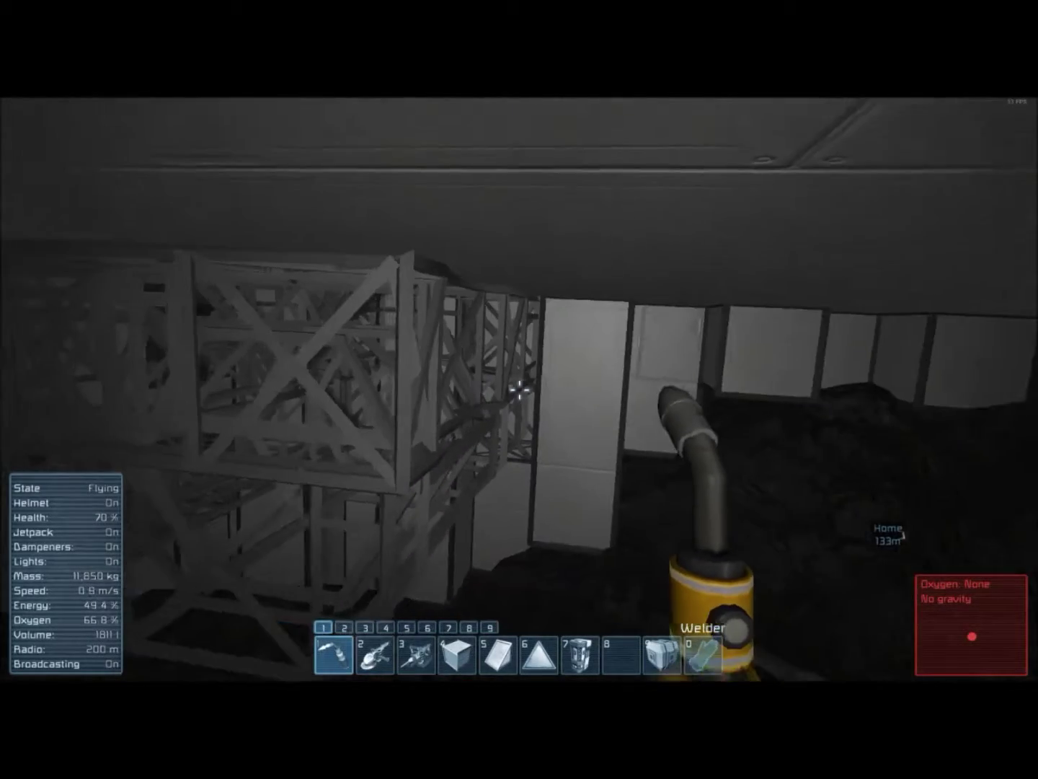
{"action": "key", "text": "a"}
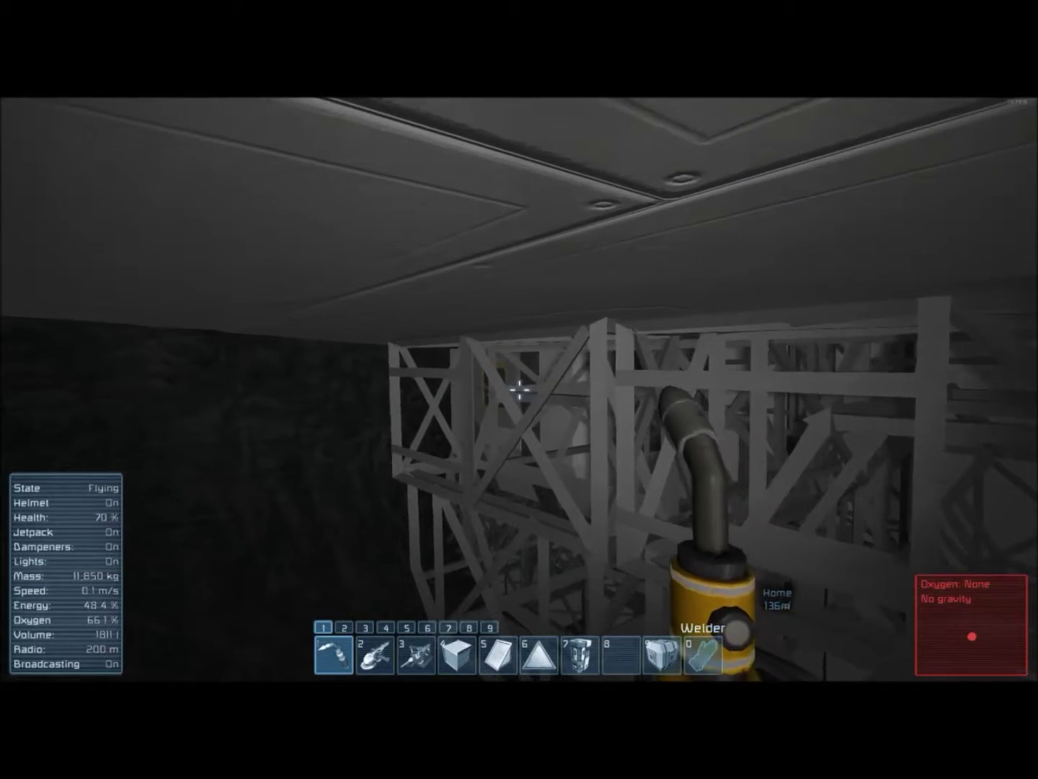
{"action": "key", "text": "g"}
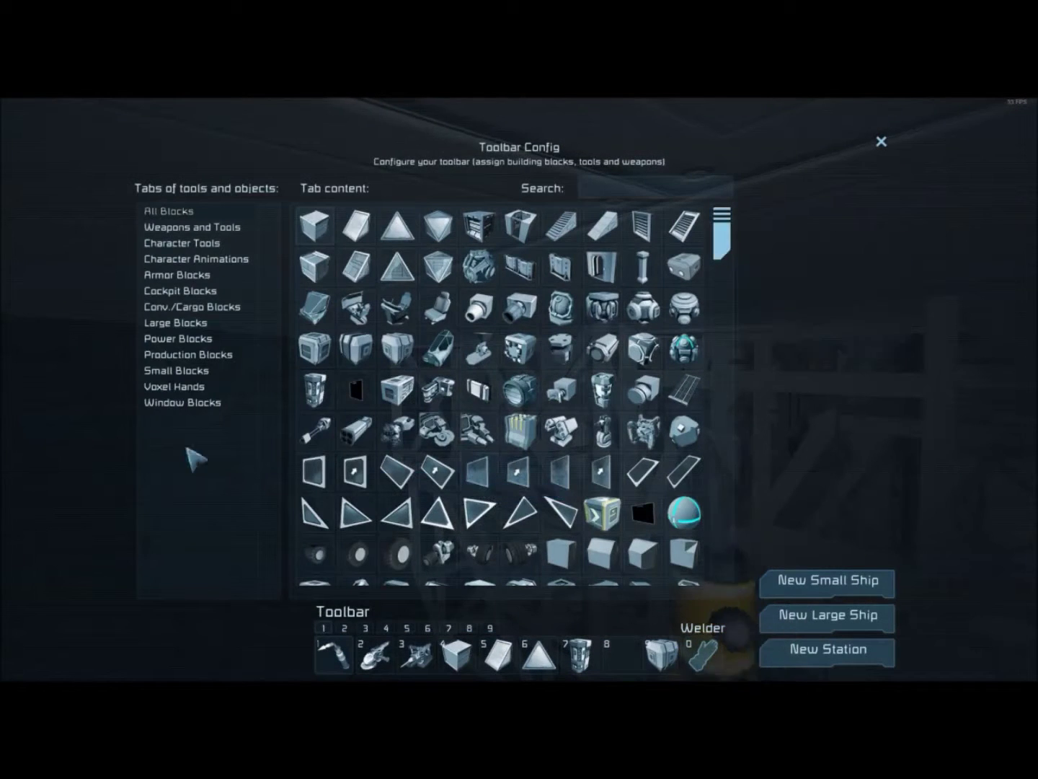
{"action": "mouse_move", "coordinate": [731, 250]}
{"action": "left_mouse_down"}
{"action": "mouse_move", "coordinate": [734, 296]}
{"action": "mouse_move", "coordinate": [719, 331]}
{"action": "left_mouse_up"}
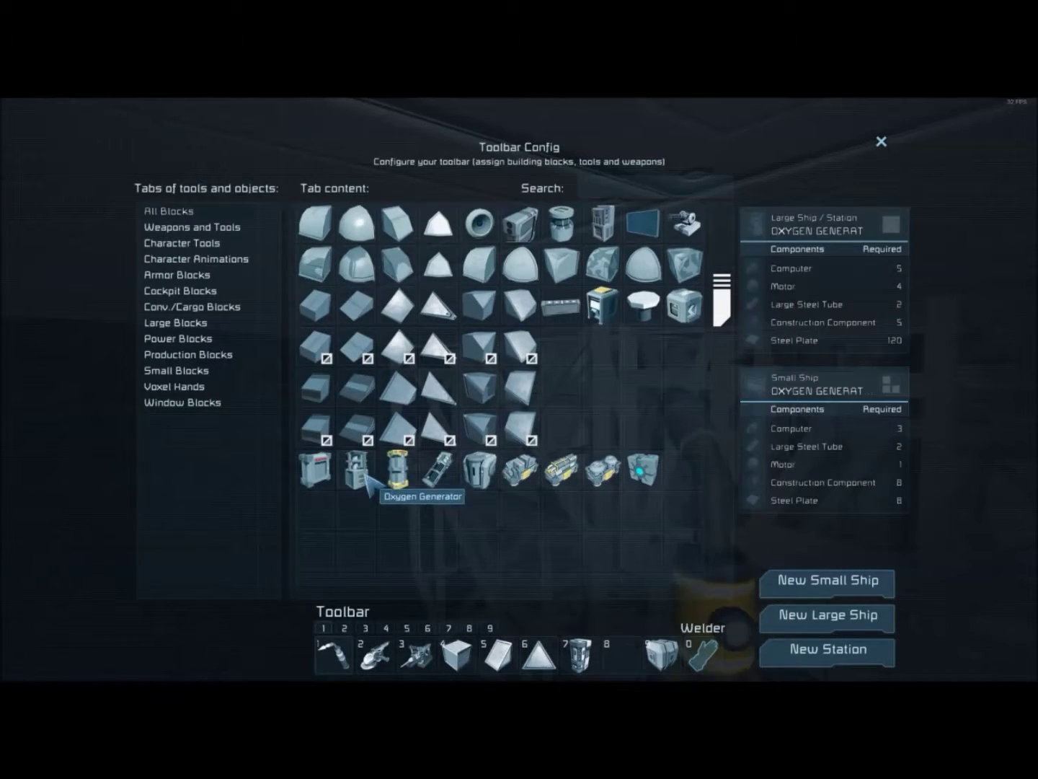
Assign the Arc furnace to toolbar slot 8 instead of the Oxygen Generator.
{"action": "left_click_drag", "start_coordinate": [351, 471], "coordinate": [589, 659]}
{"action": "left_click_drag", "start_coordinate": [405, 491], "coordinate": [535, 527]}
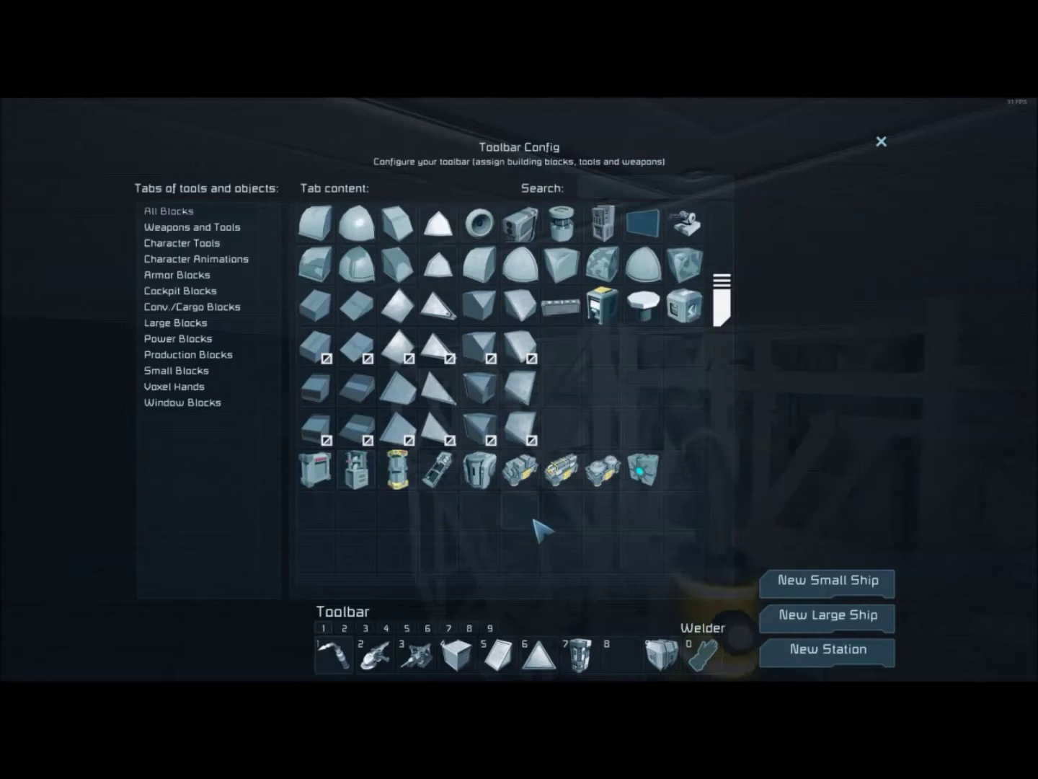
{"action": "mouse_move", "coordinate": [644, 304]}
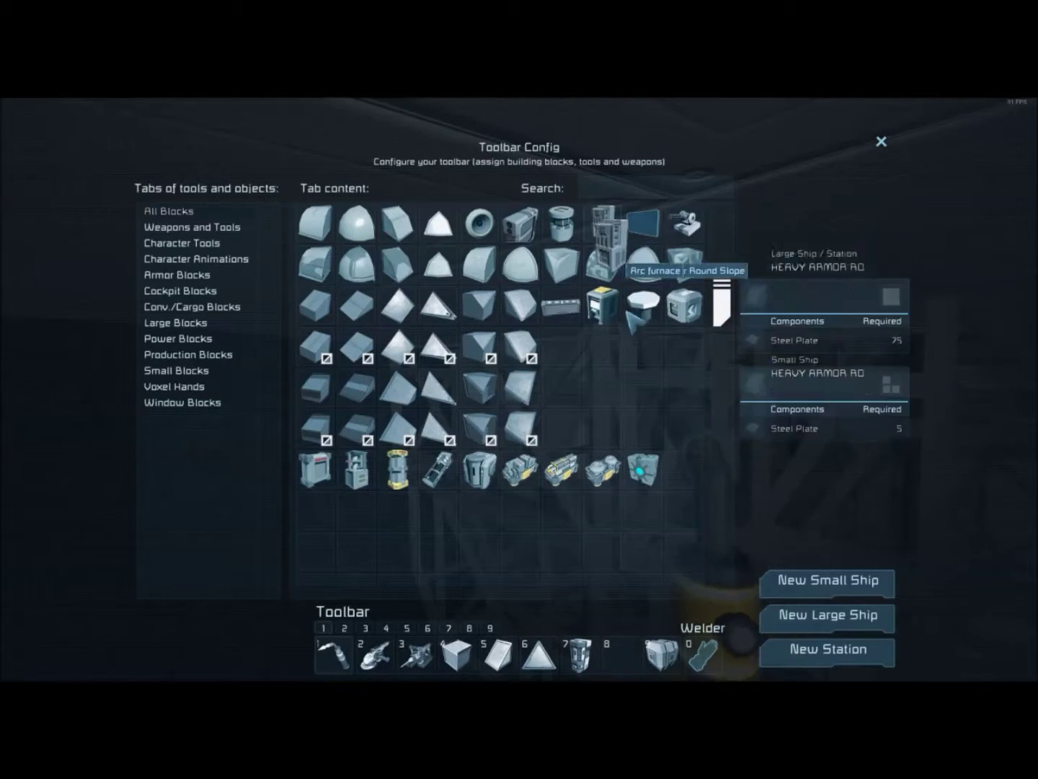
{"action": "left_click_drag", "start_coordinate": [645, 658], "coordinate": [626, 655]}
{"action": "key", "text": "Escape"}
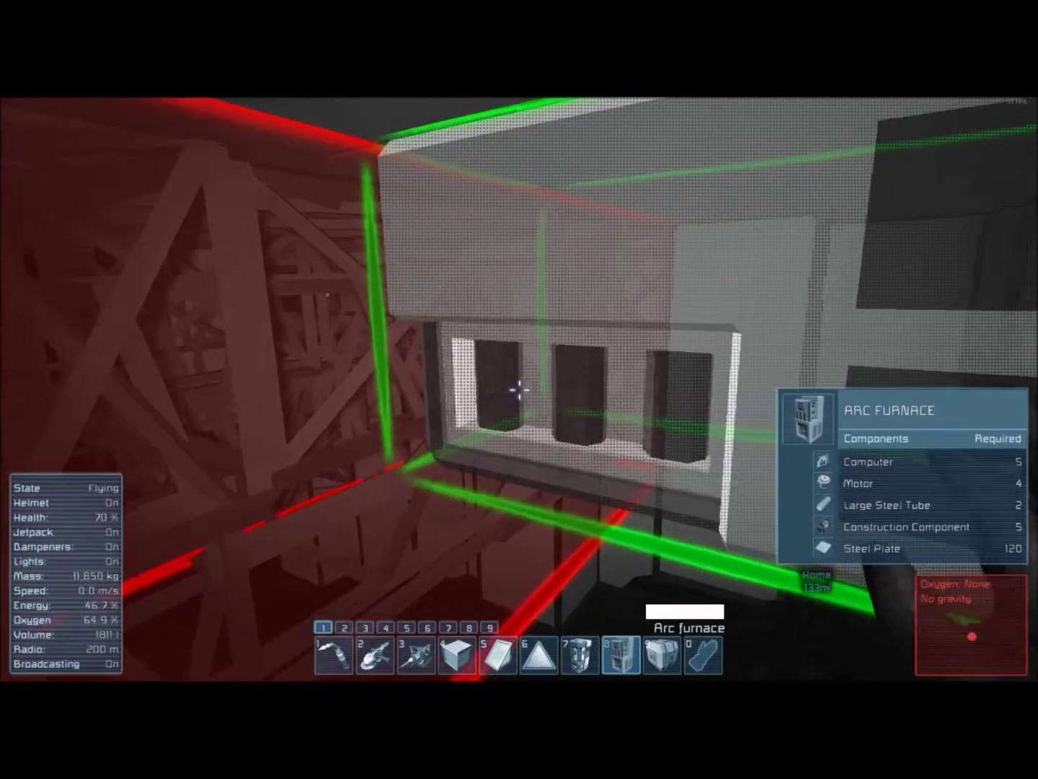
Rotate the Arc furnace ghost with Delete and Insert until its vent side faces the view.
{"action": "key", "text": "s"}
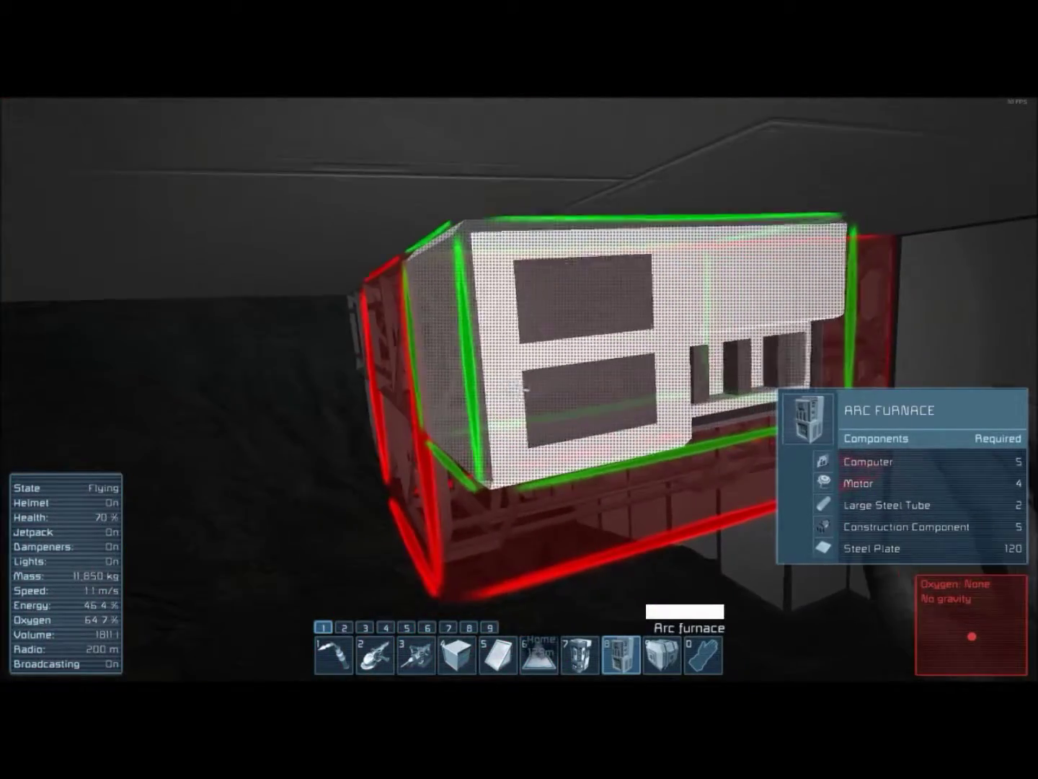
{"action": "key", "text": "Delete"}
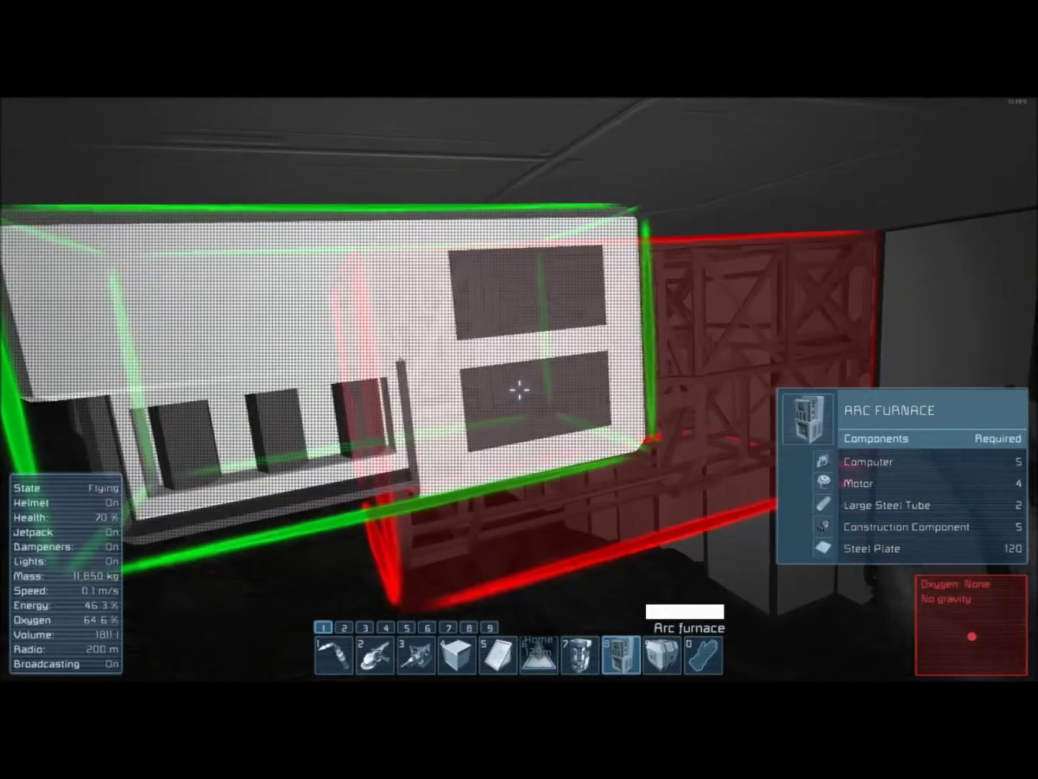
{"action": "key", "text": "Delete"}
{"action": "key", "text": "Delete"}
{"action": "key", "text": "Delete"}
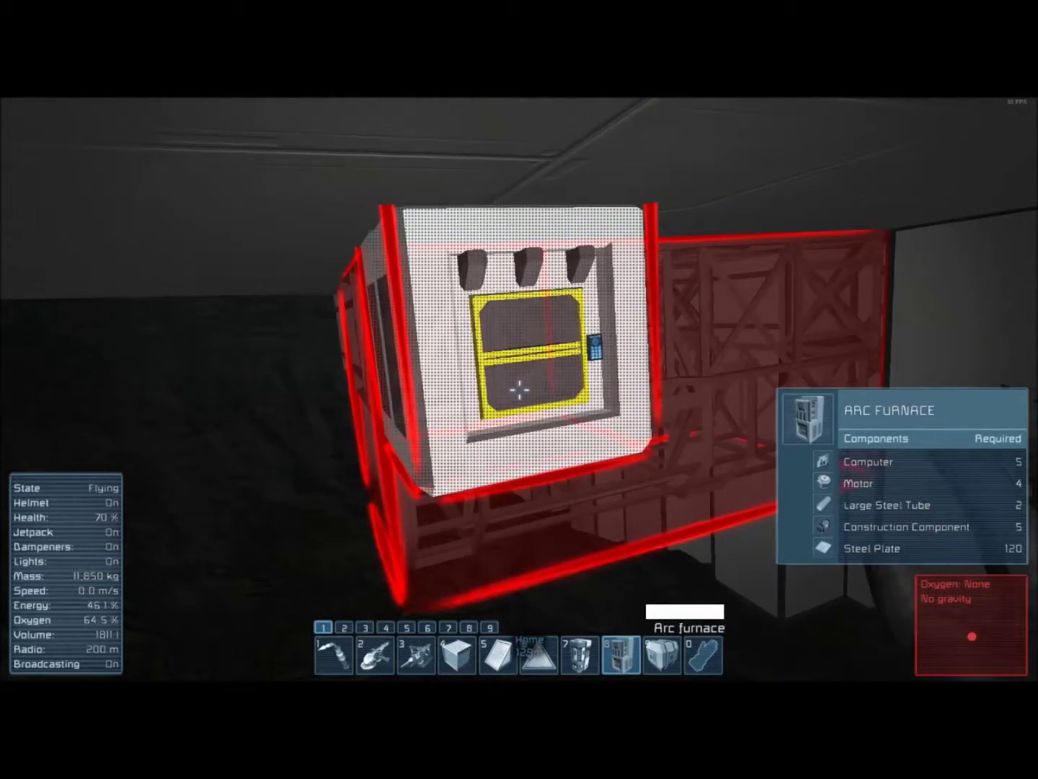
{"action": "key", "text": "Delete"}
{"action": "key", "text": "Delete"}
{"action": "key", "text": "Delete"}
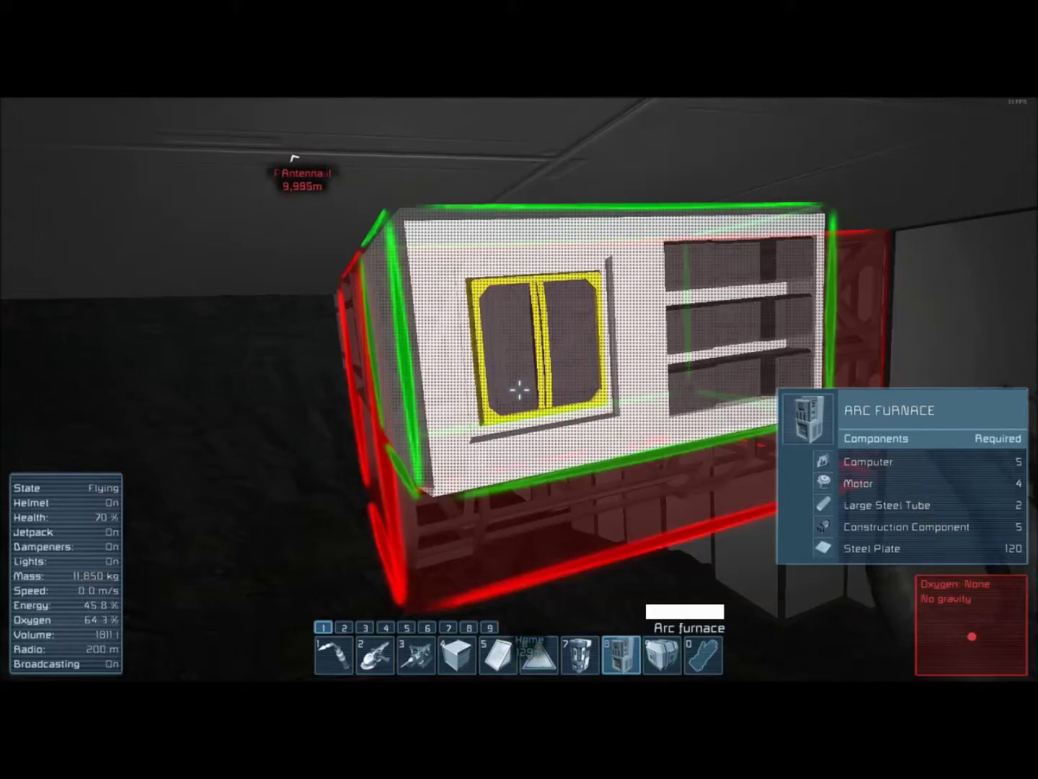
{"action": "key", "text": "Delete"}
{"action": "key", "text": "Delete"}
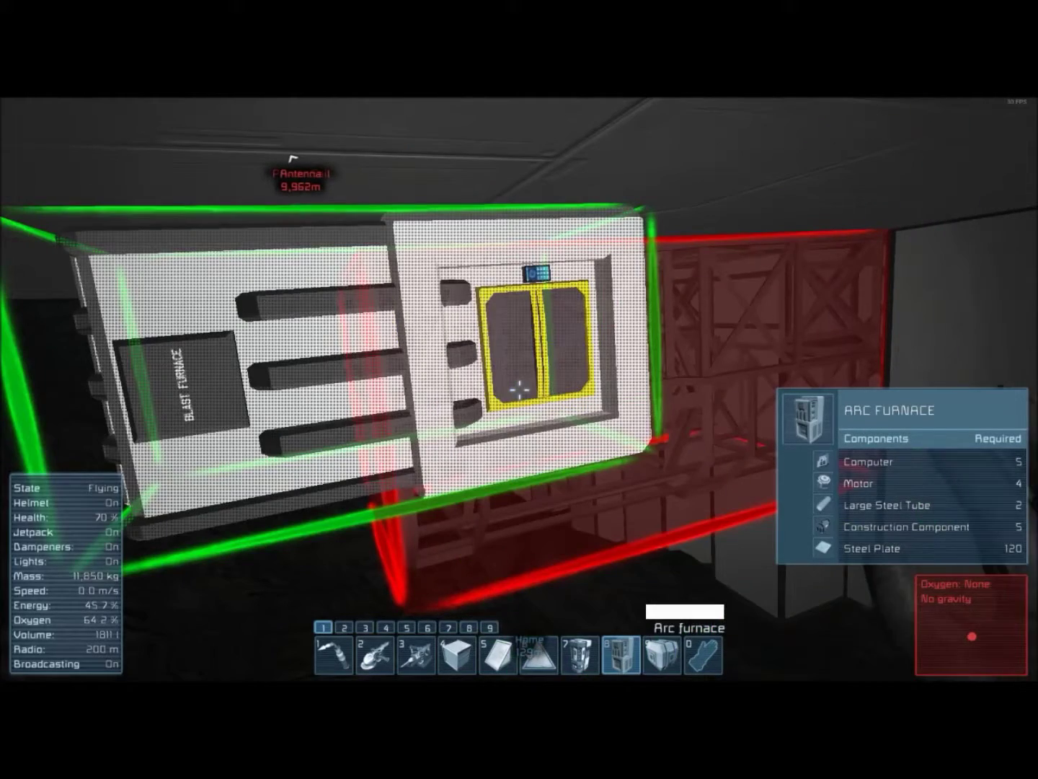
{"action": "key", "text": "Delete"}
{"action": "key", "text": "Delete"}
{"action": "key", "text": "Delete"}
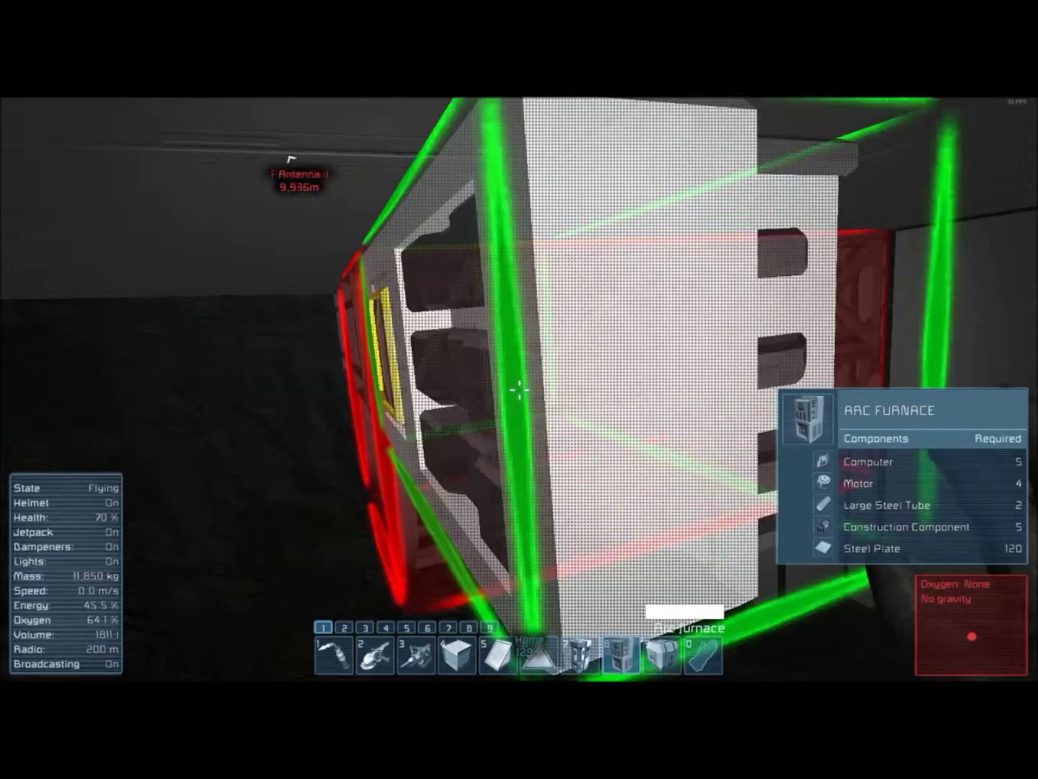
{"action": "key", "text": "Delete"}
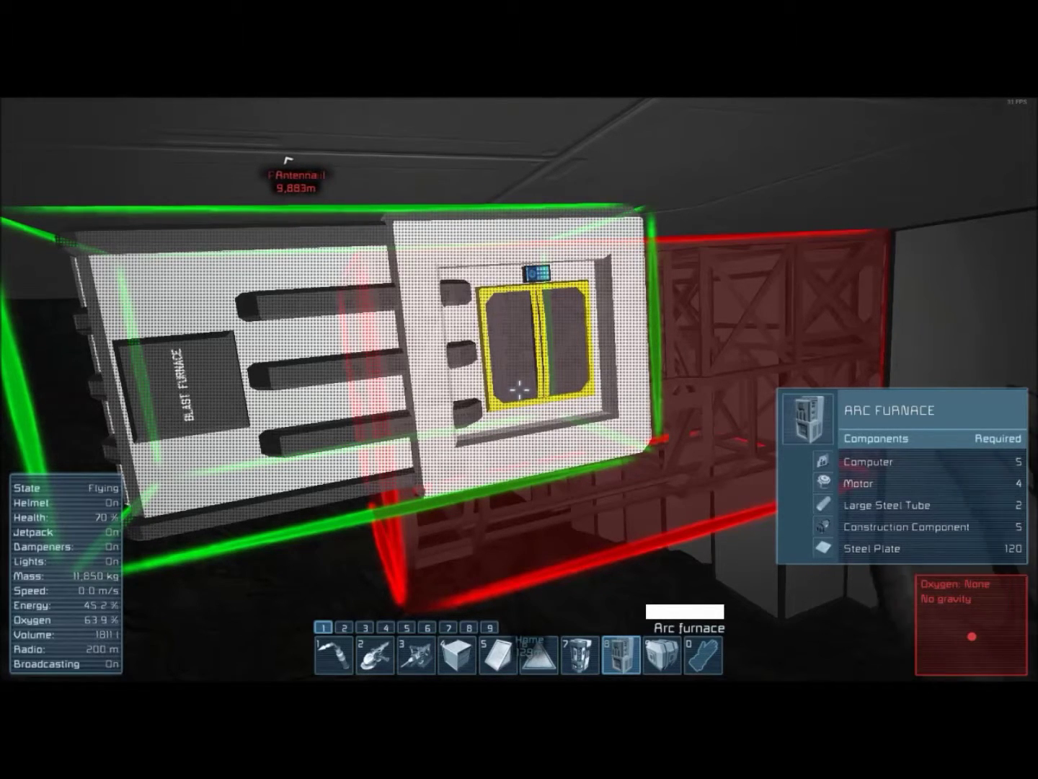
{"action": "key", "text": "Delete"}
{"action": "key", "text": "Delete"}
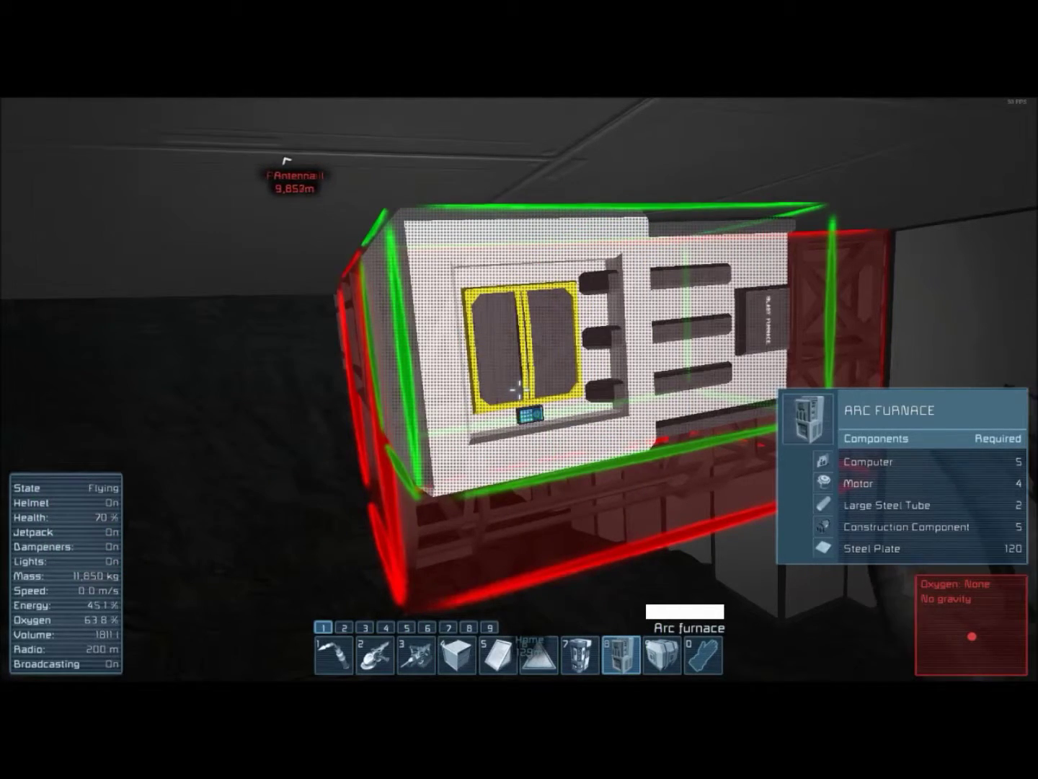
{"action": "key", "text": "Delete"}
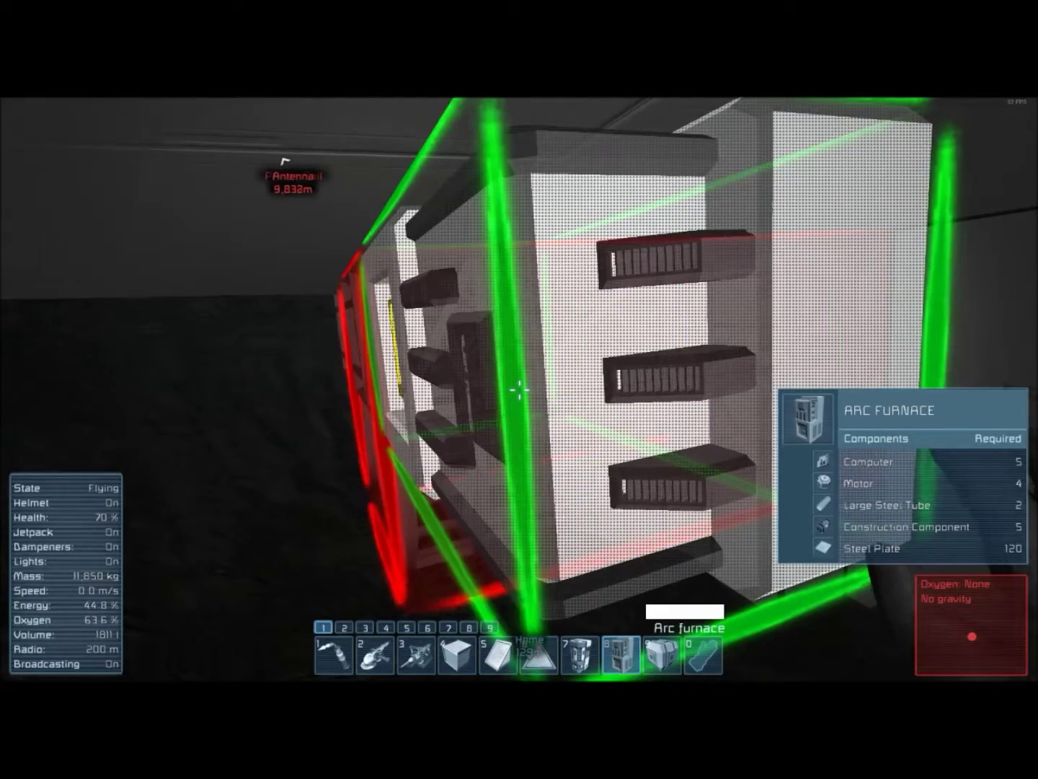
{"action": "key", "text": "Delete"}
{"action": "key", "text": "Insert"}
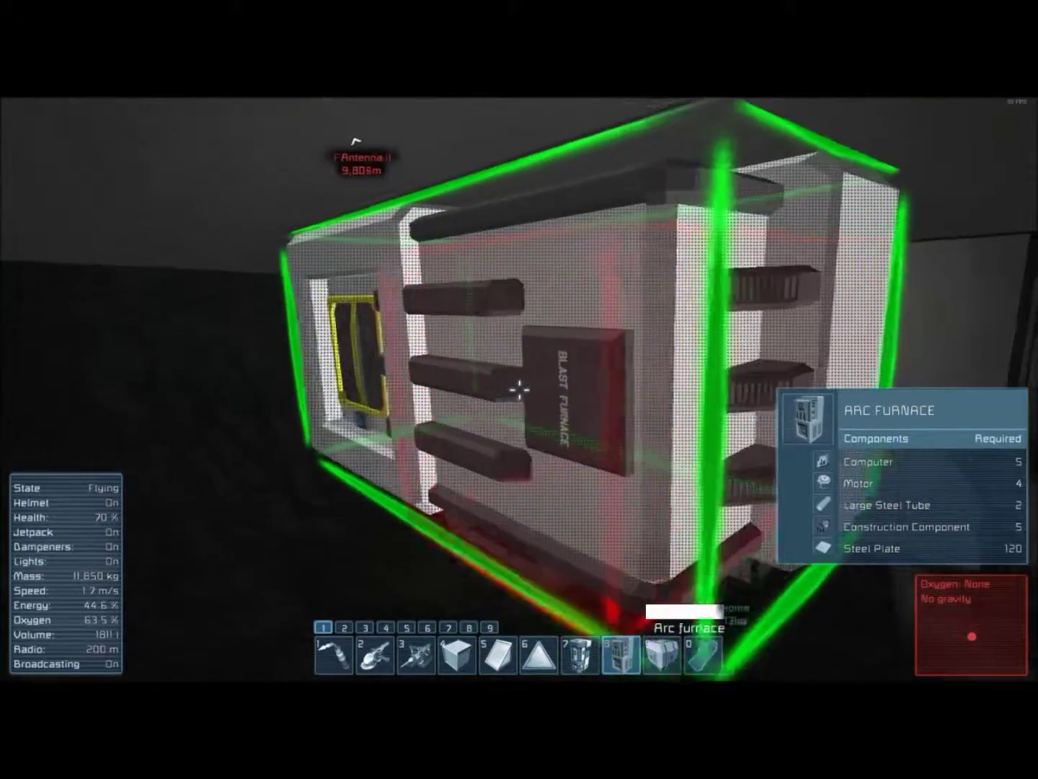
Fly around the Arc furnace ghost for side and close-up views.
{"action": "key", "text": "a"}
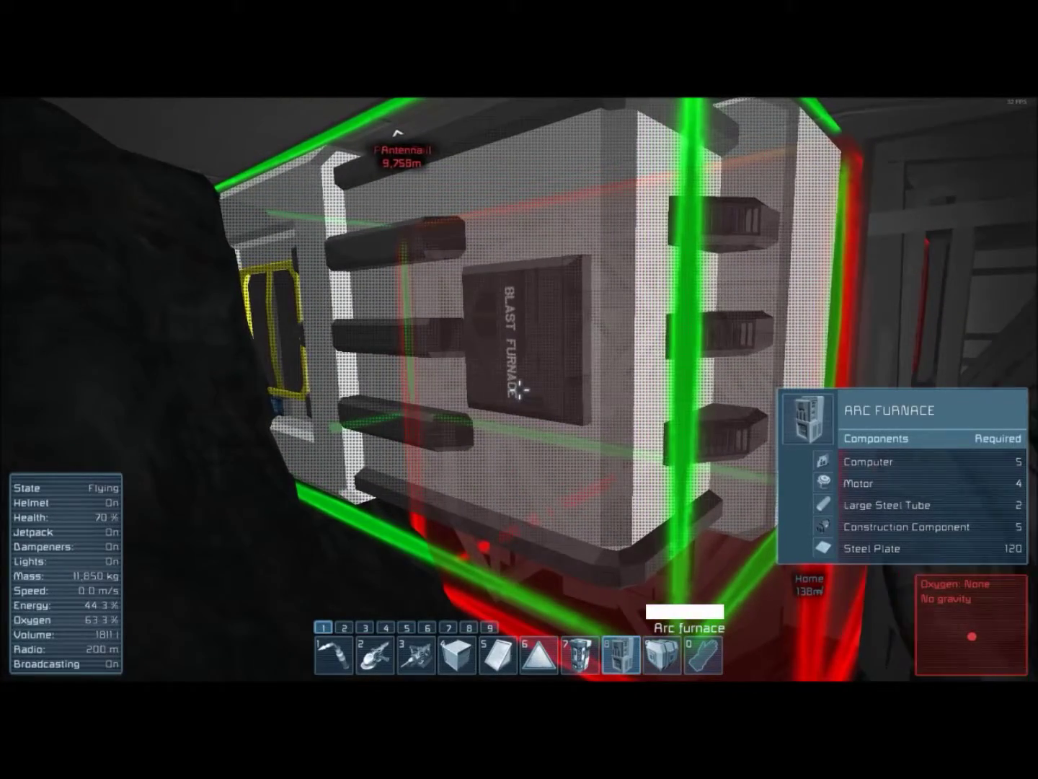
{"action": "key", "text": "w"}
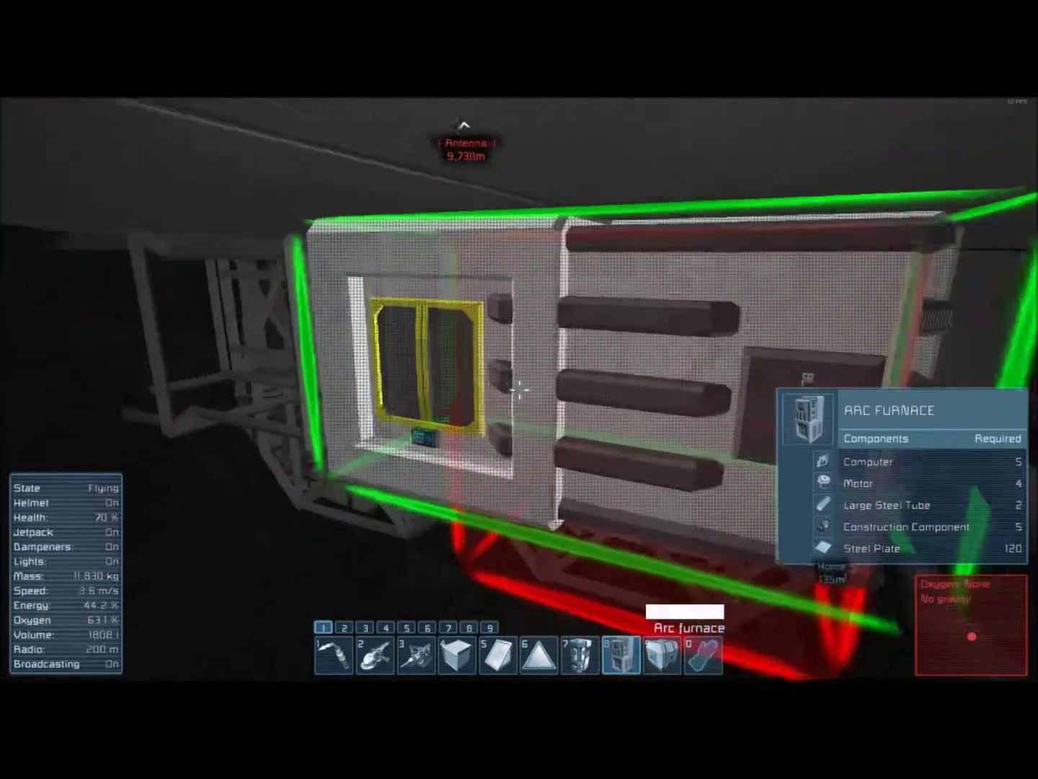
{"action": "key", "text": "w"}
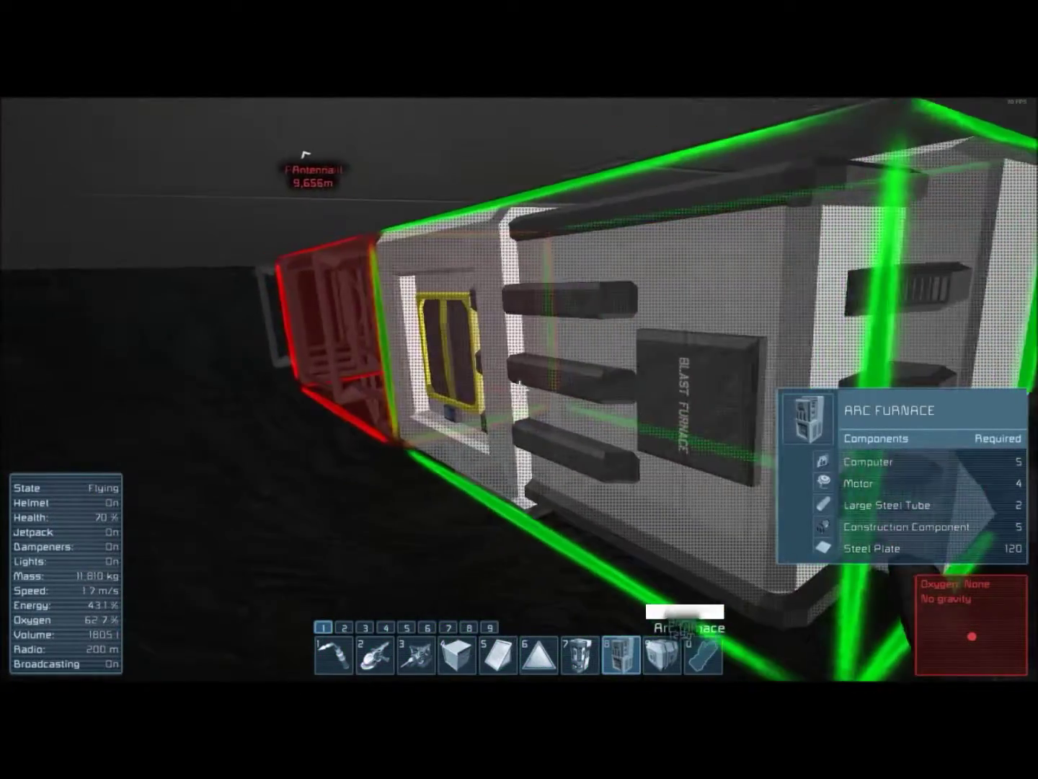
{"action": "key", "text": "w"}
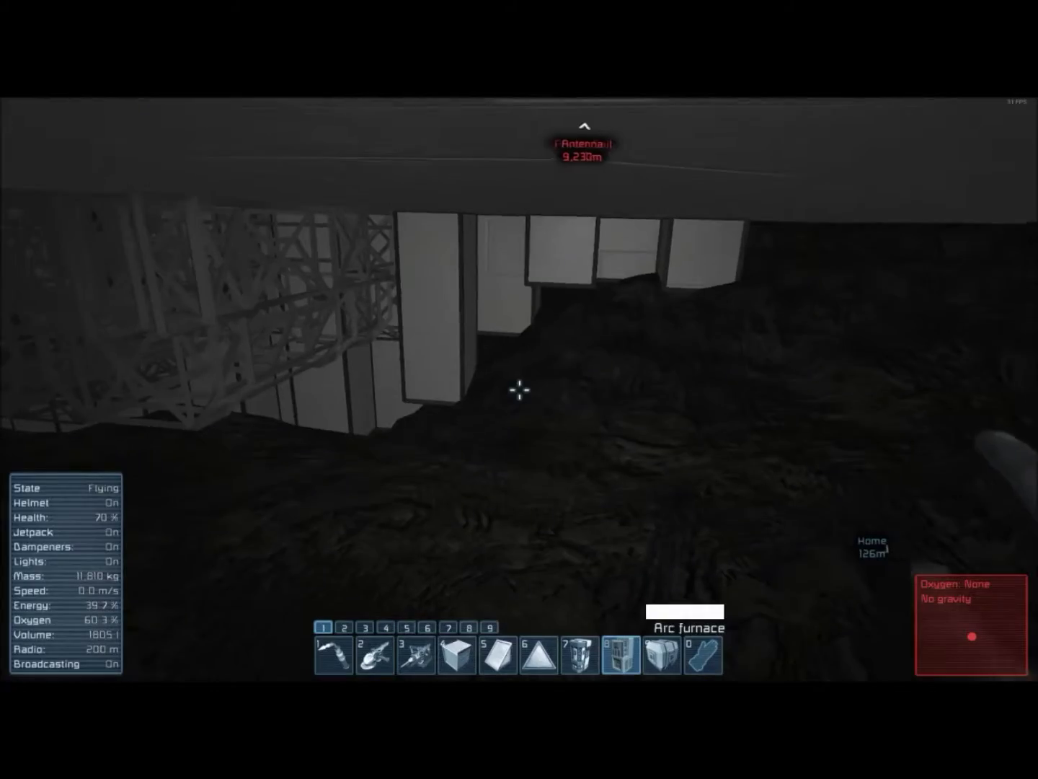
Fly through the cavern to the girder tower and grind a light armor block with the Grinder.
{"action": "key", "text": "8"}
{"action": "key", "text": "q"}
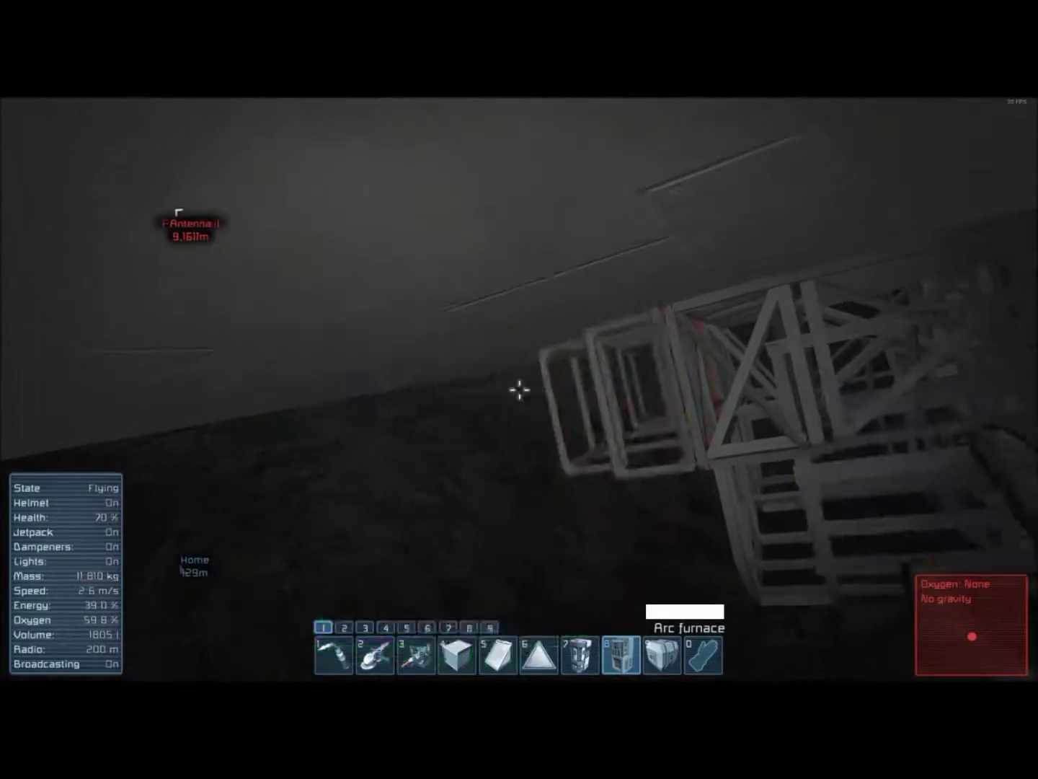
{"action": "key", "text": "w"}
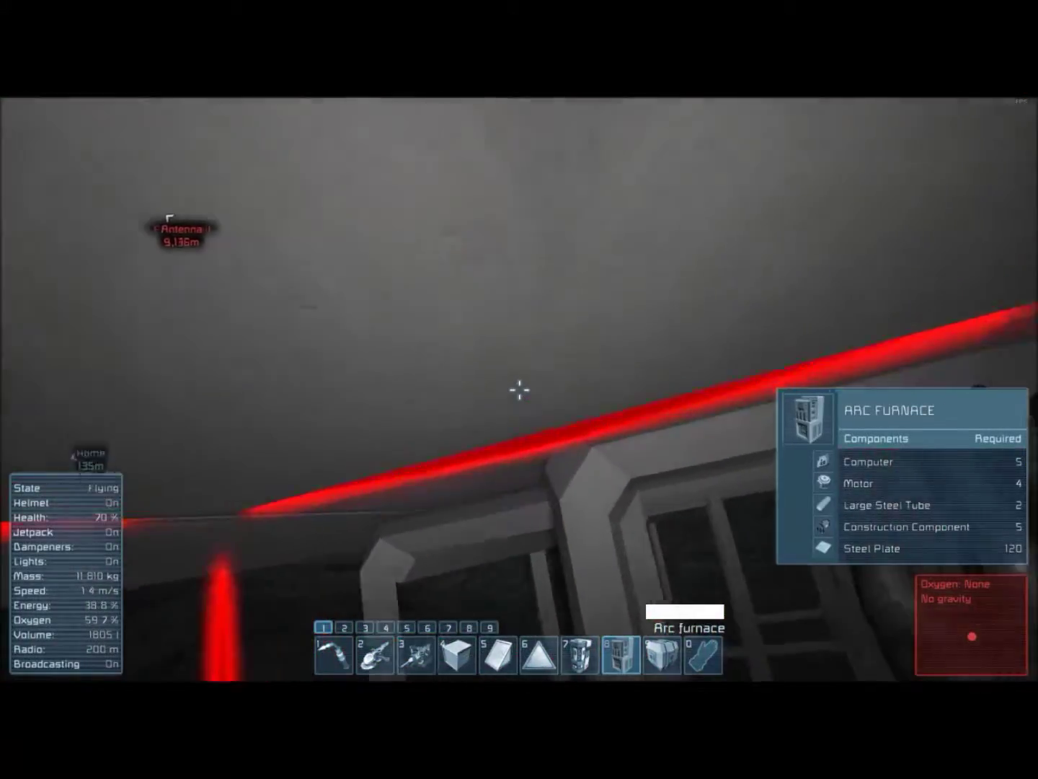
{"action": "key", "text": "2"}
{"action": "left_click", "coordinate": [519, 390]}
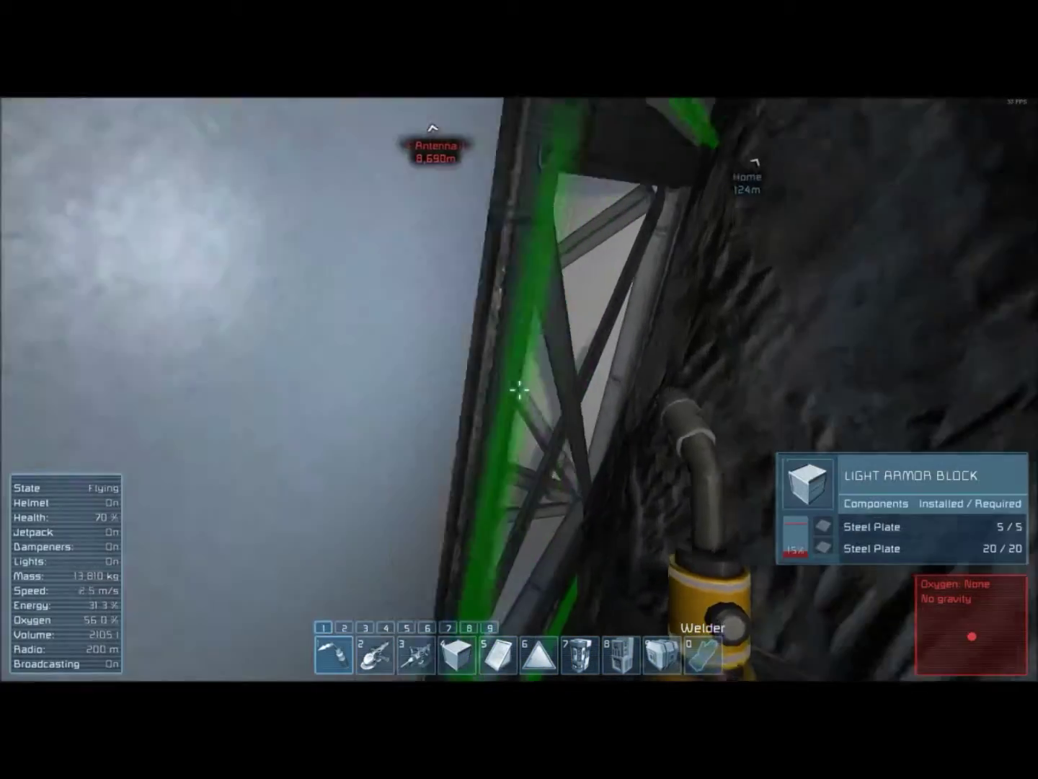
Weld the unfinished light armor wall blocks to full strength.
{"action": "left_click_drag", "start_coordinate": [520, 391], "coordinate": [519, 391]}
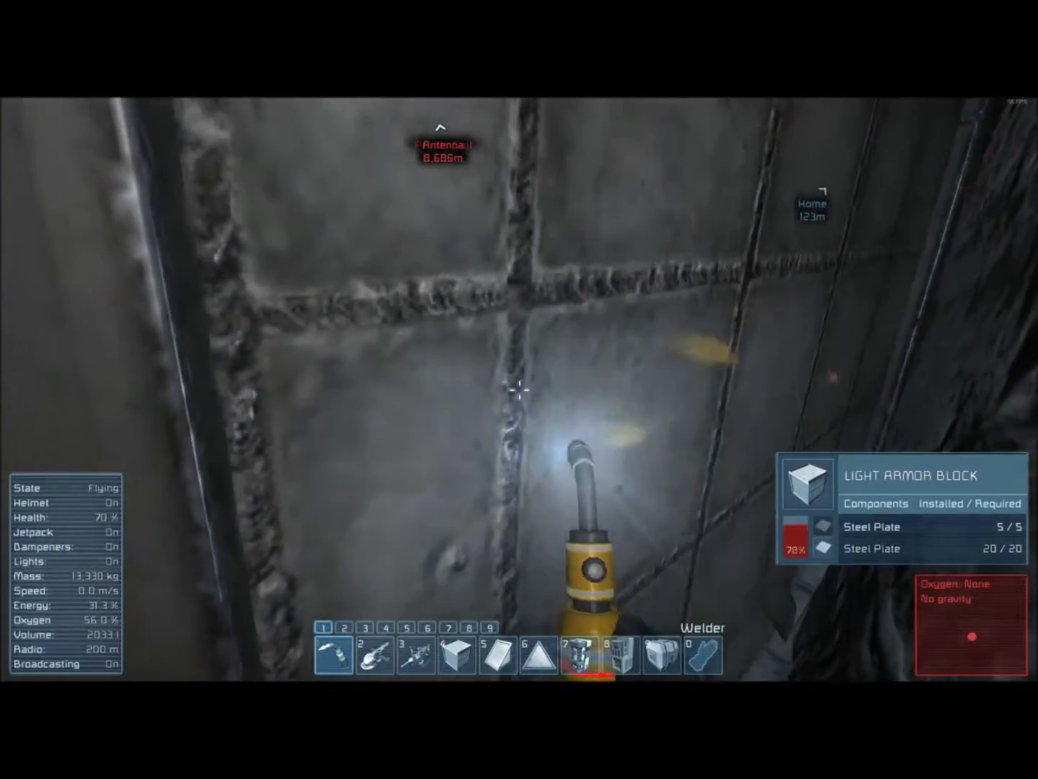
{"action": "key", "text": "s"}
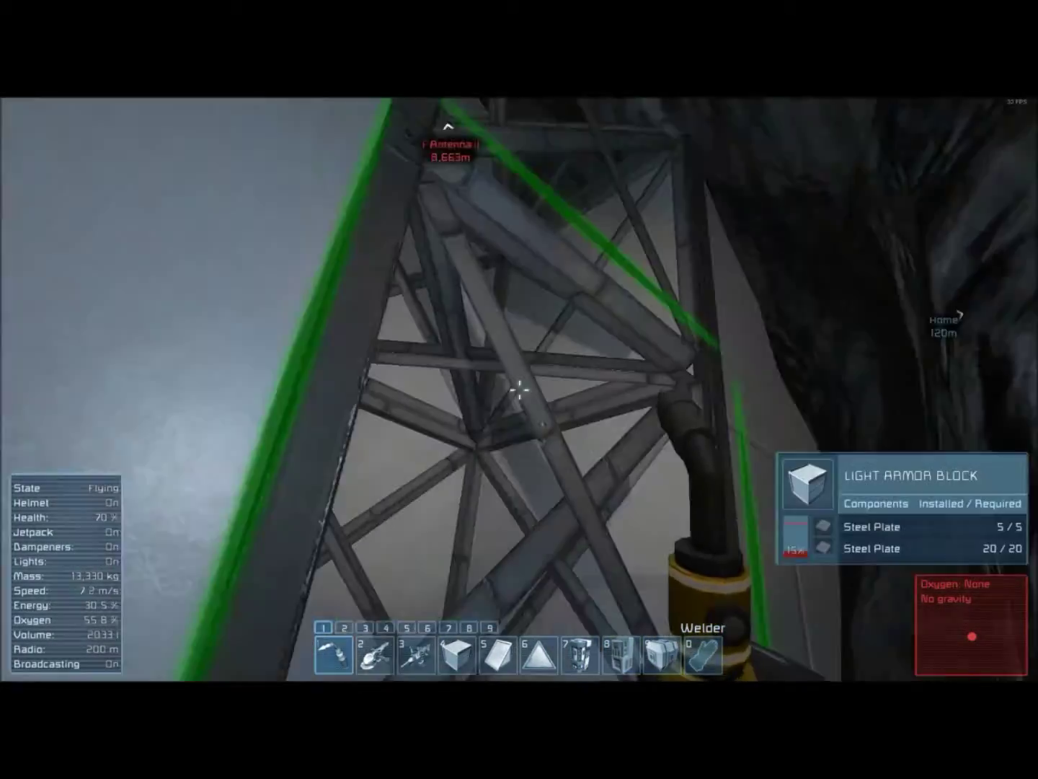
{"action": "left_click_drag", "start_coordinate": [519, 391], "coordinate": [519, 390]}
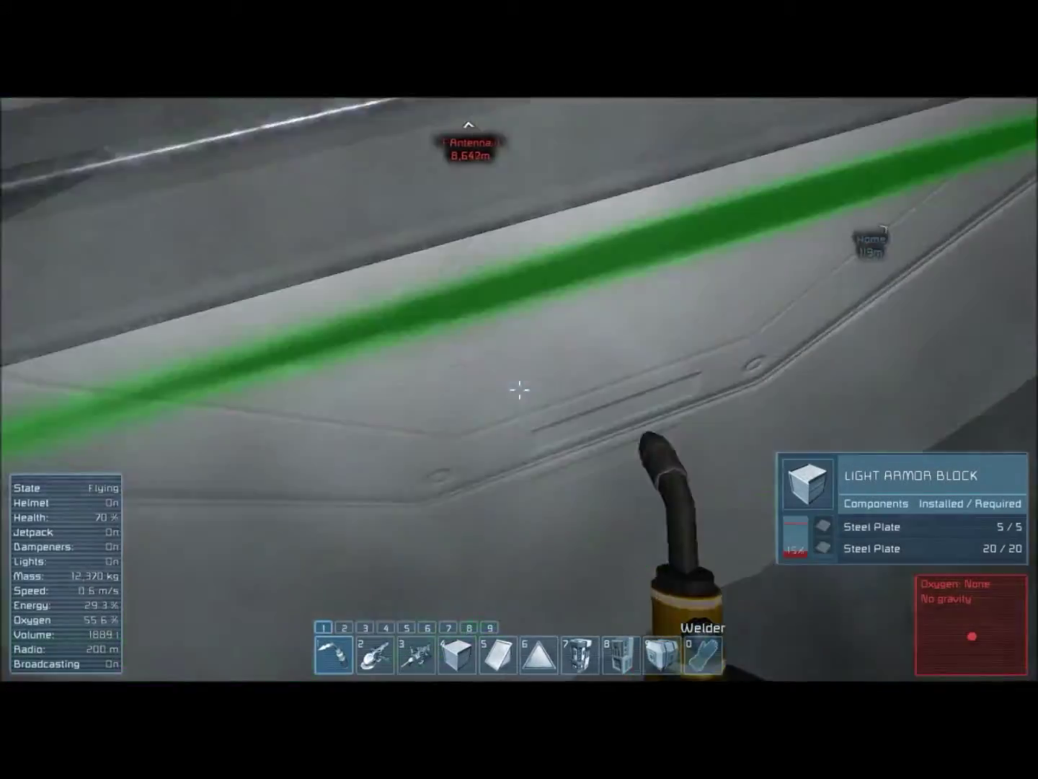
{"action": "left_click_drag", "start_coordinate": [519, 391], "coordinate": [519, 390]}
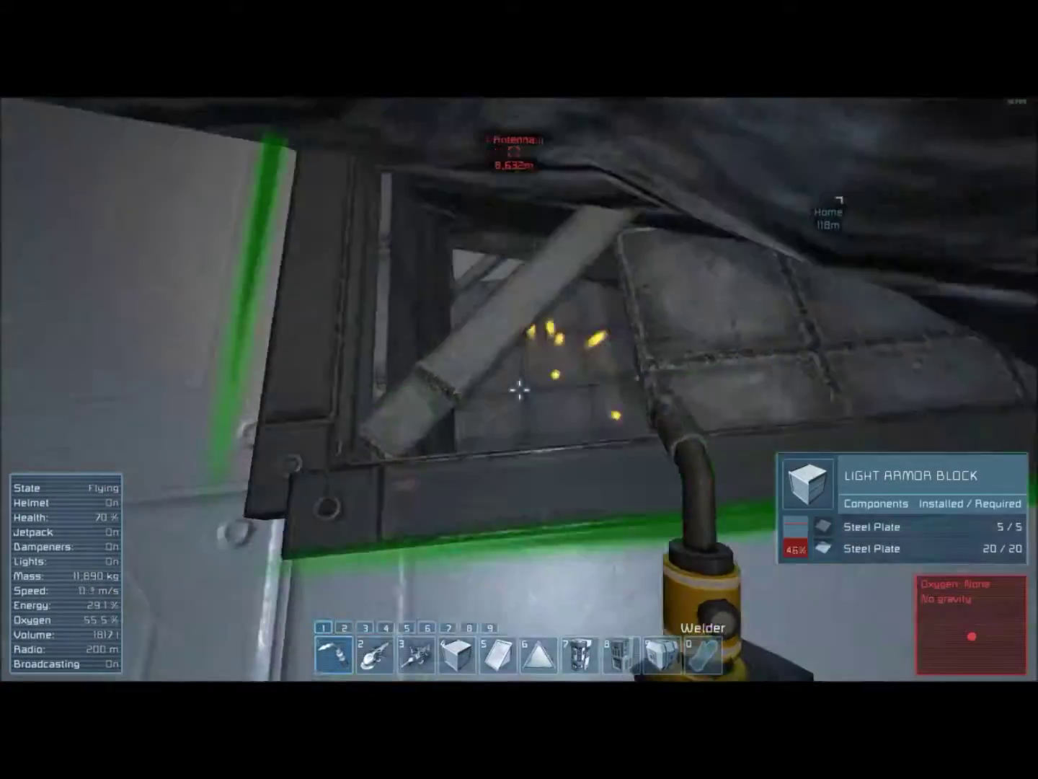
{"action": "key", "text": "w"}
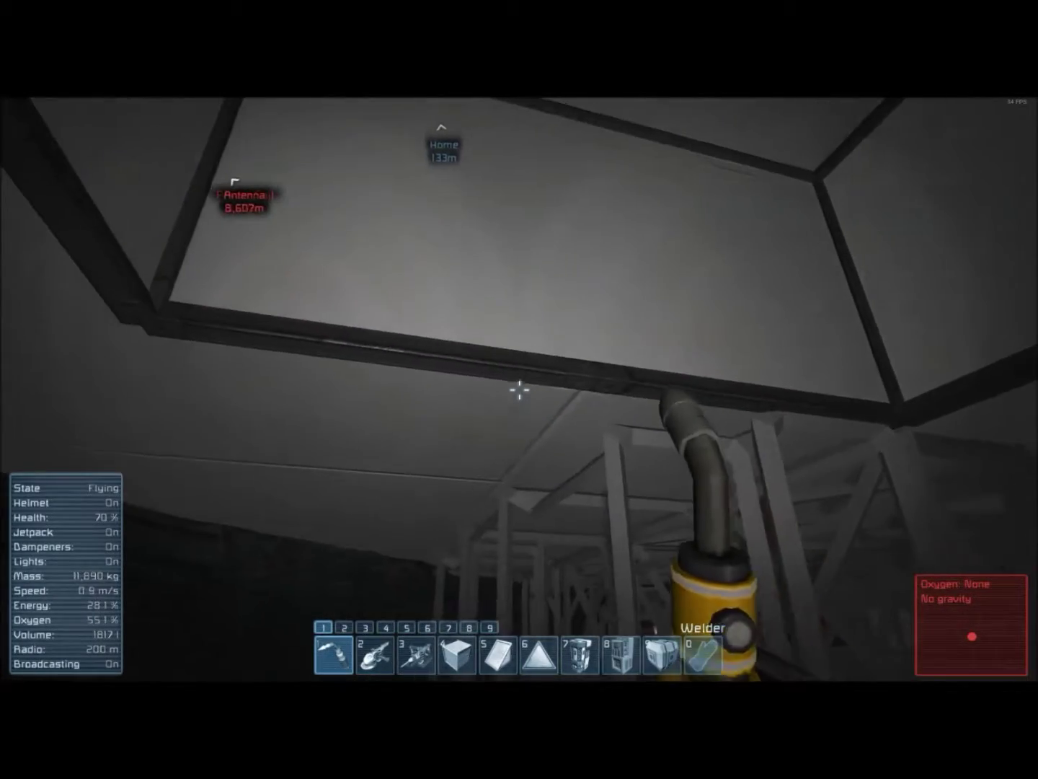
Fly up to the ceiling armor panel and start grinding it.
{"action": "key", "text": "w"}
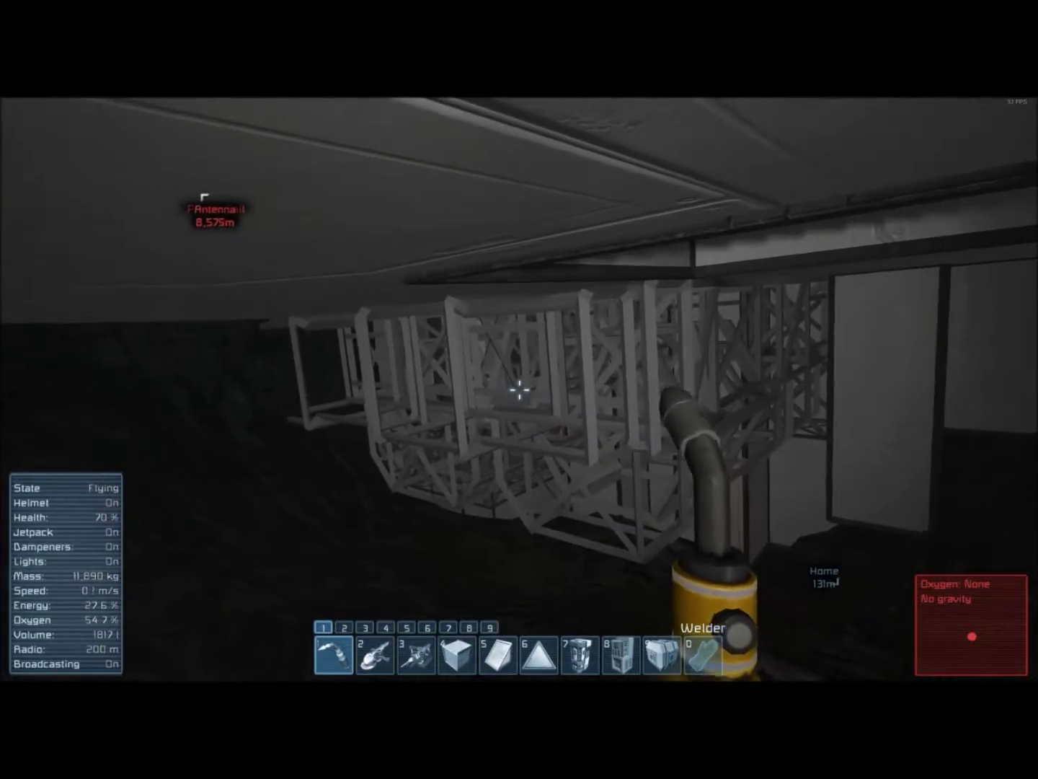
{"action": "key", "text": "w"}
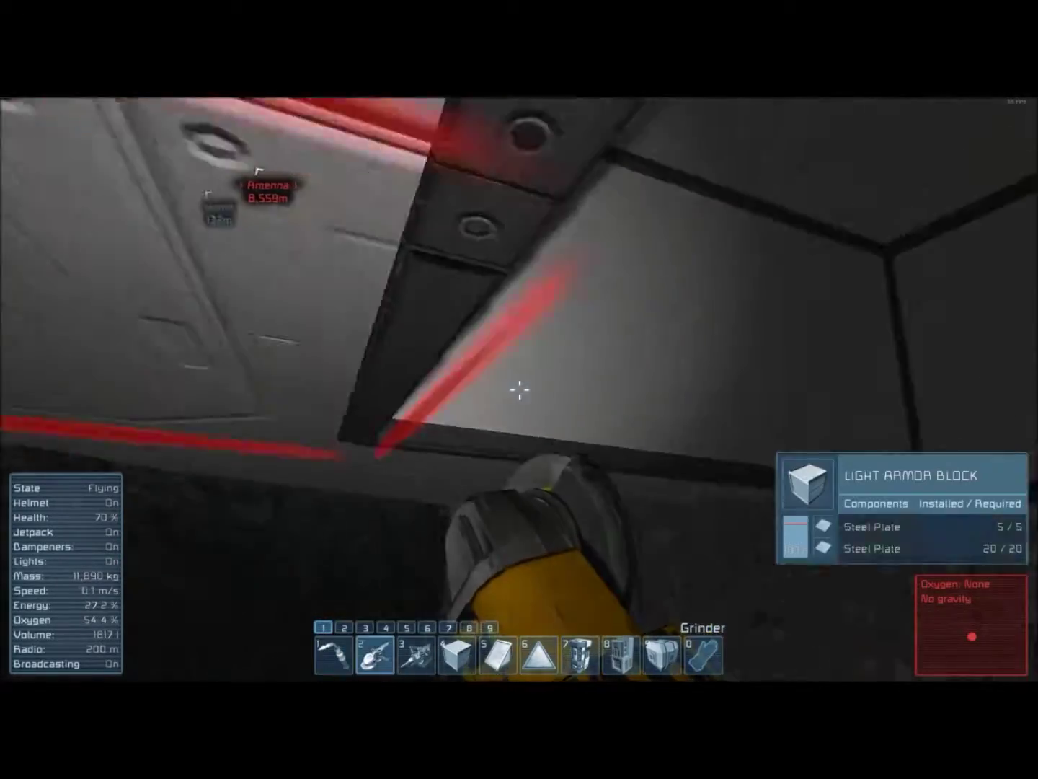
{"action": "left_click", "coordinate": [520, 390]}
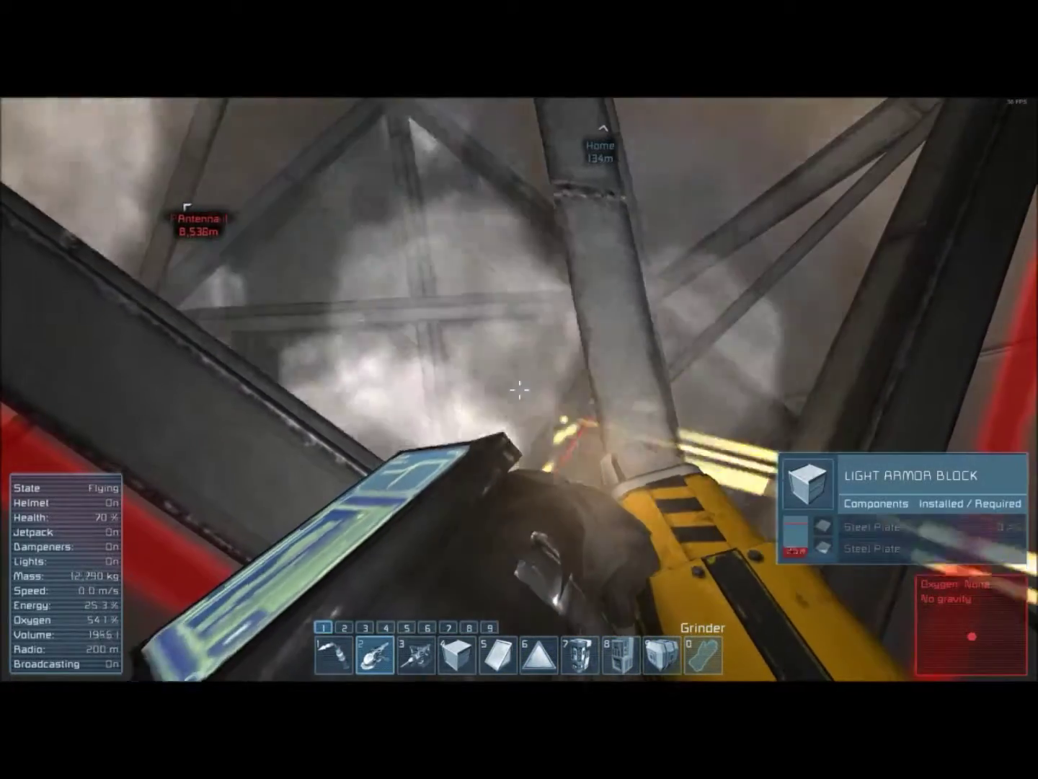
Finish grinding the overhead block, then cycle through Light Armor Block to Large Cargo Container.
{"action": "key", "text": "w"}
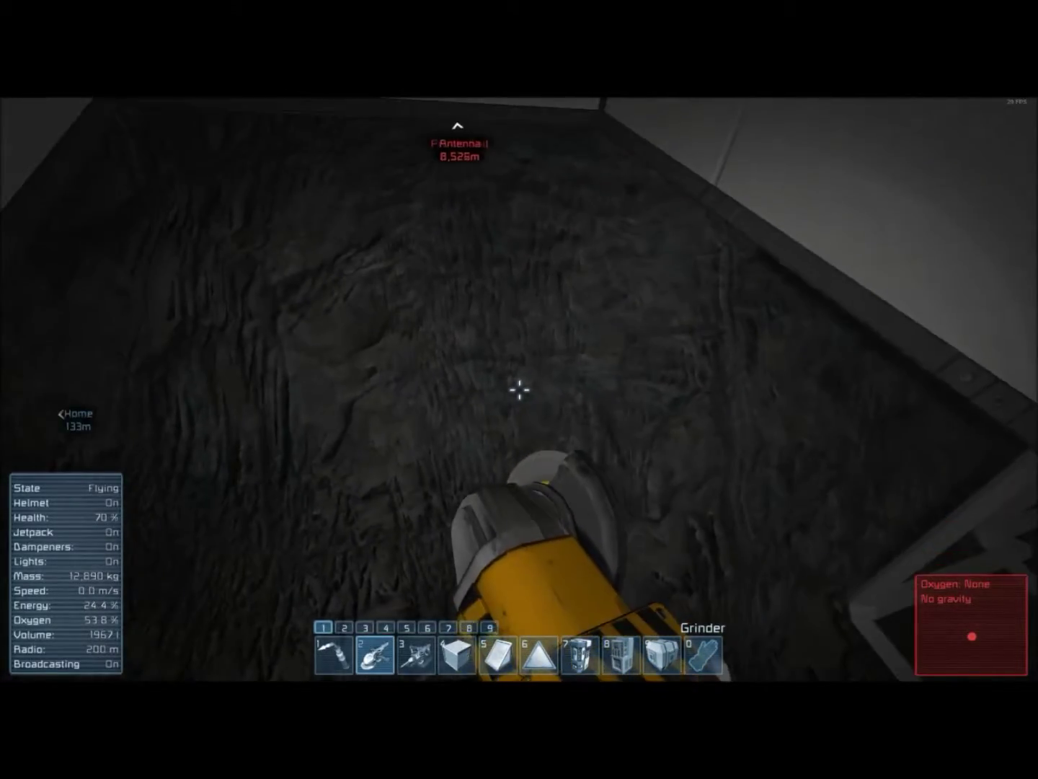
{"action": "key", "text": "w"}
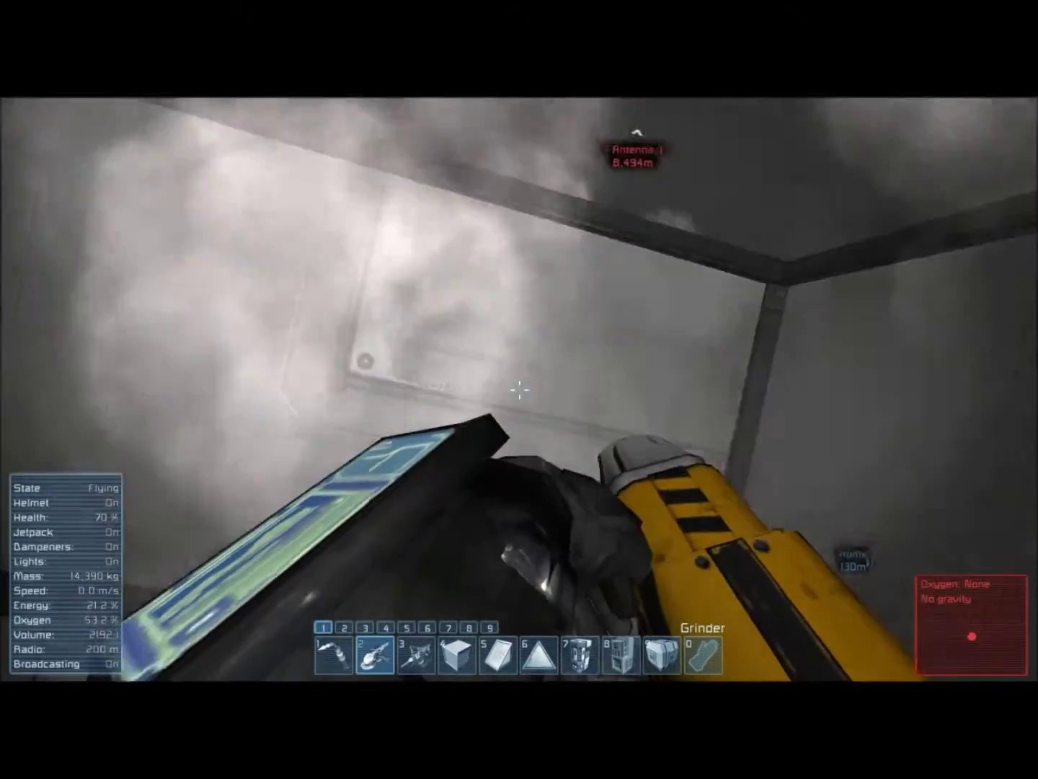
{"action": "key", "text": "w"}
{"action": "key", "text": "w"}
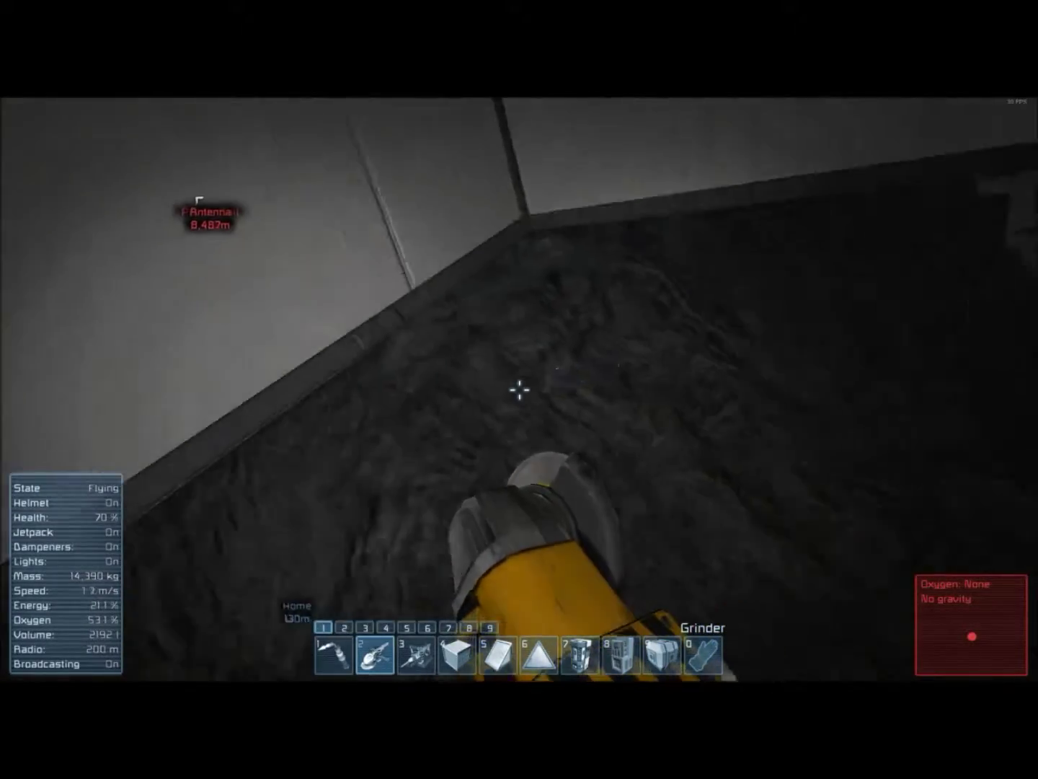
{"action": "key", "text": "4"}
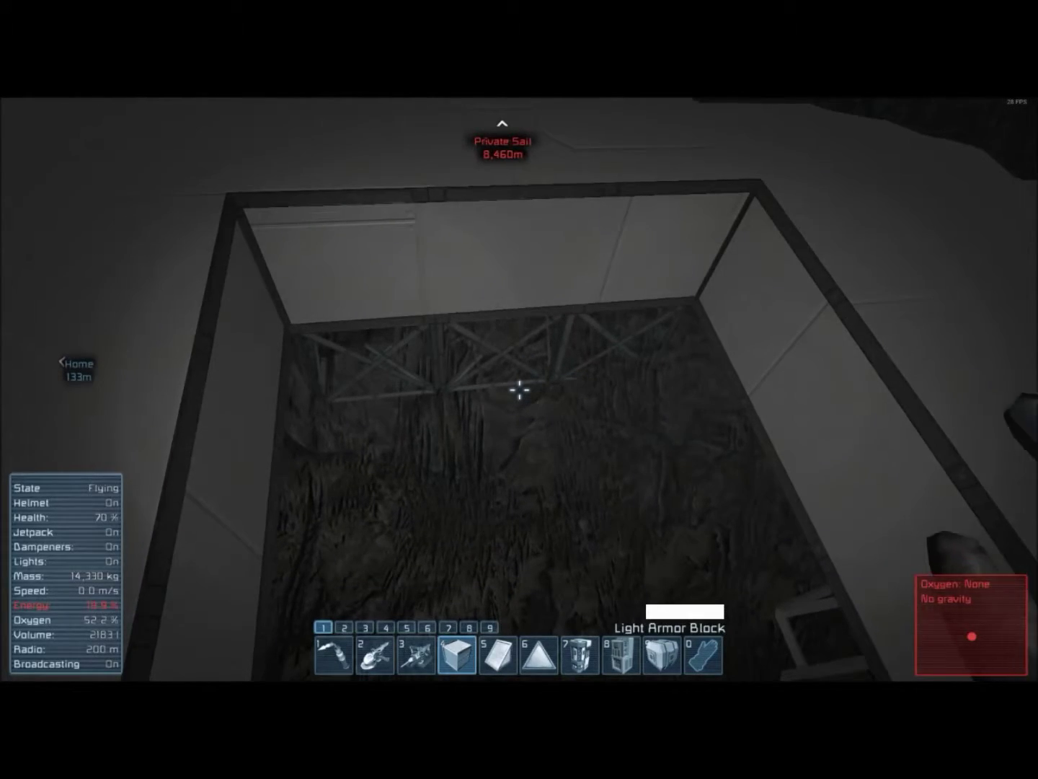
{"action": "key", "text": "9"}
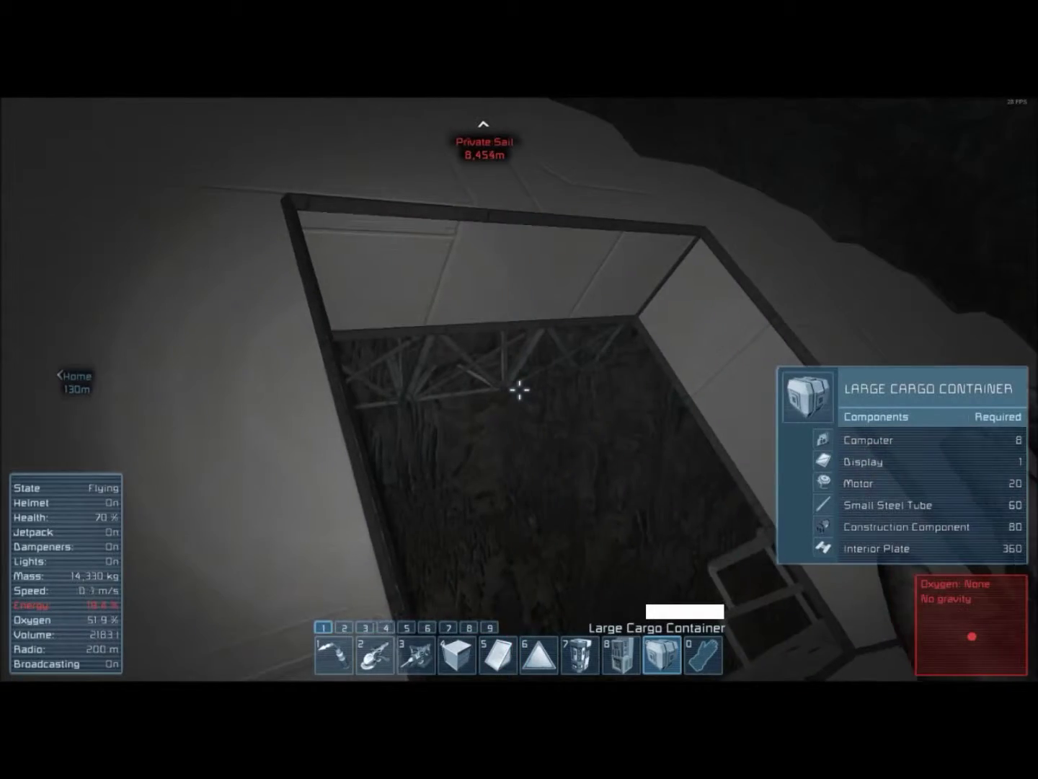
Descend into the pit and drill a hole into the rock wall with the Hand Drill.
{"action": "key", "text": "3"}
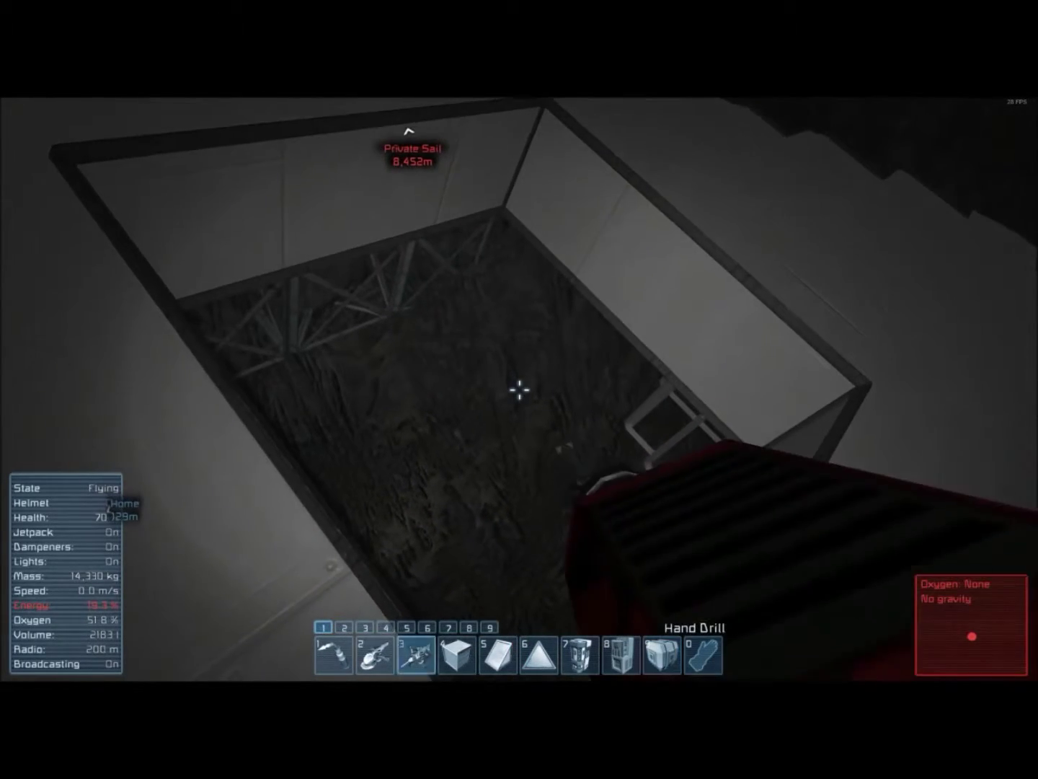
{"action": "key", "text": "w"}
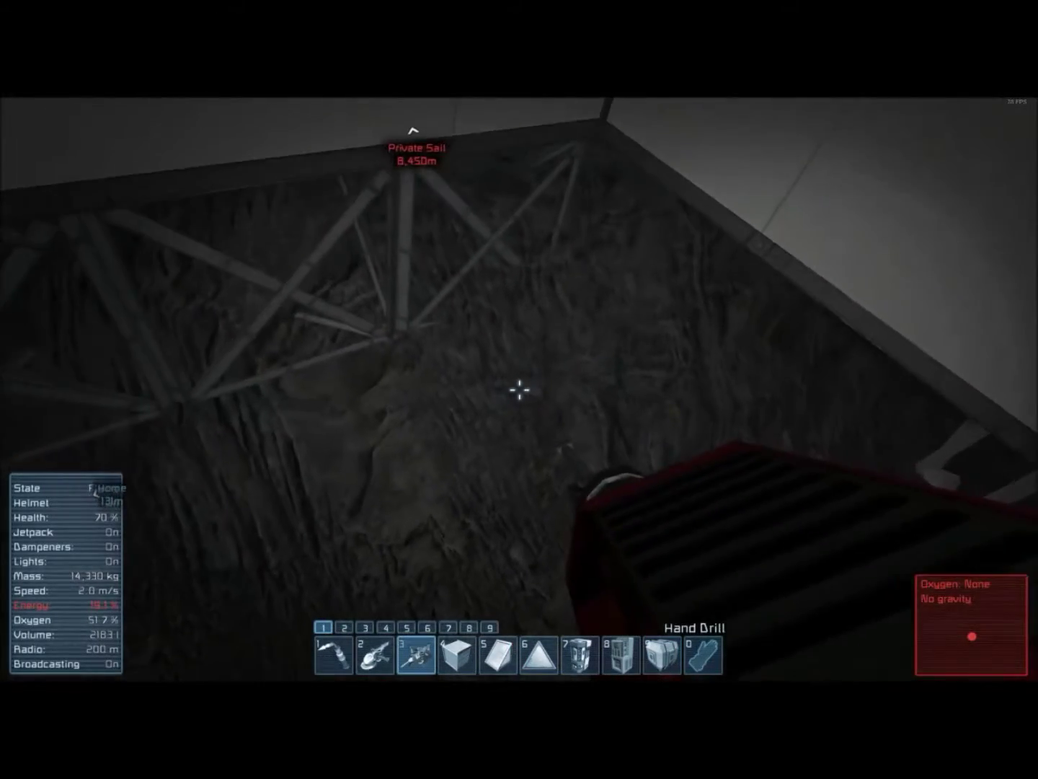
{"action": "key", "text": "w"}
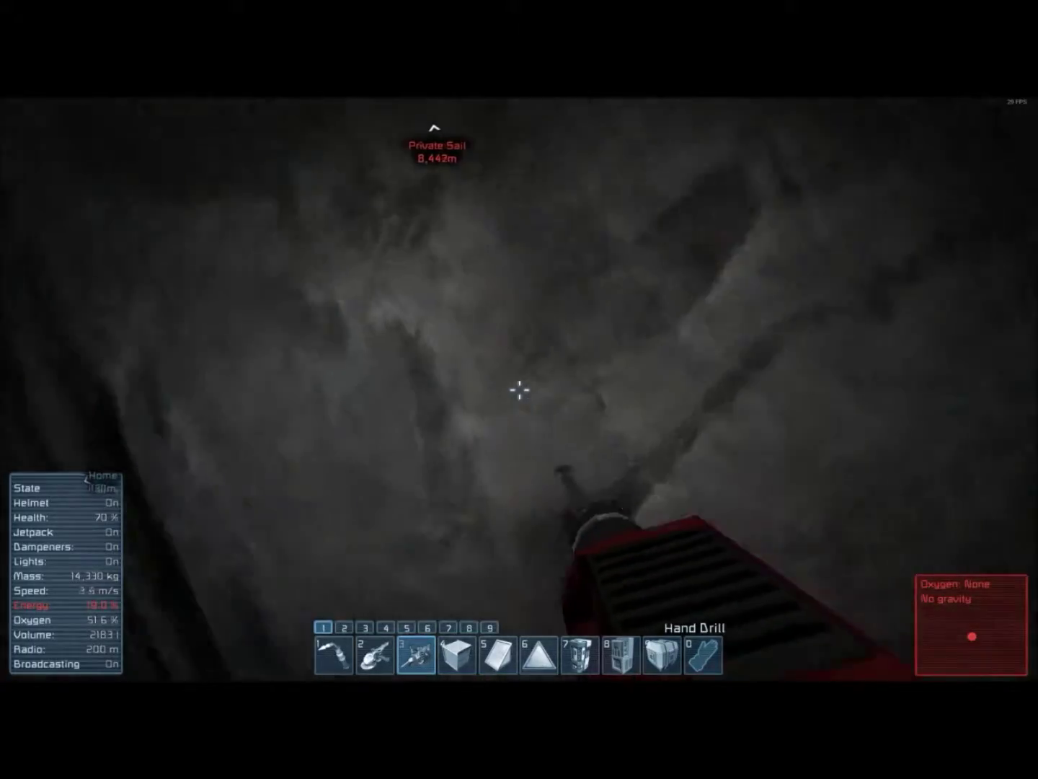
{"action": "left_click", "coordinate": [519, 390]}
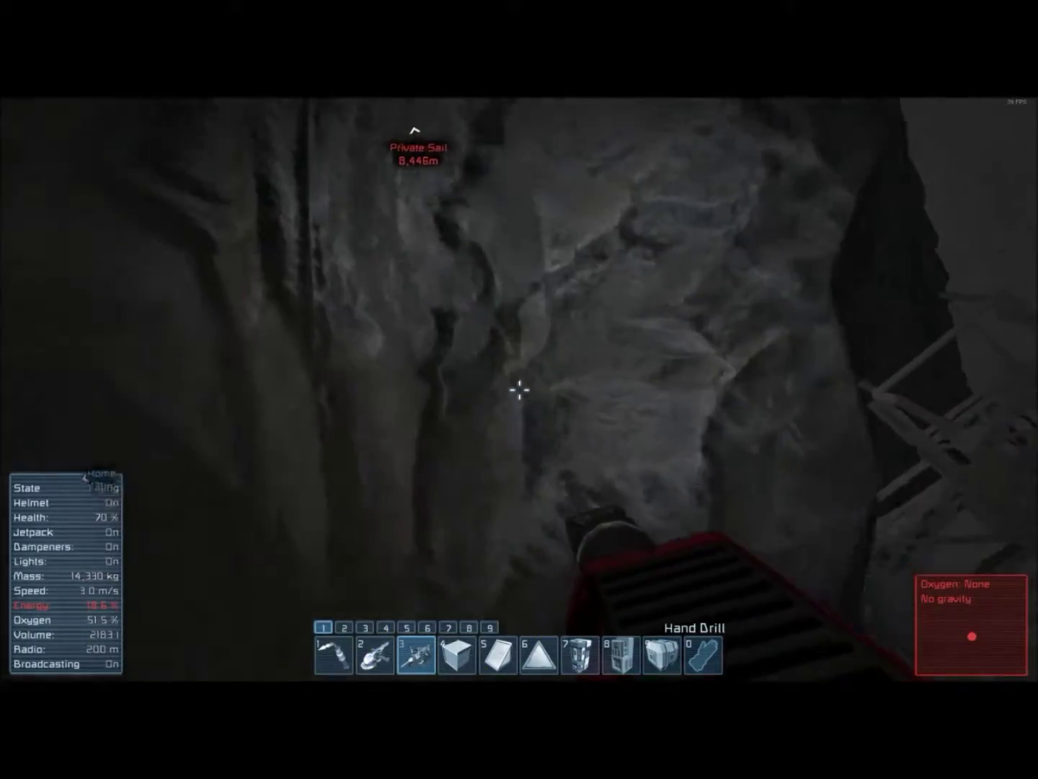
{"action": "left_click", "coordinate": [519, 389]}
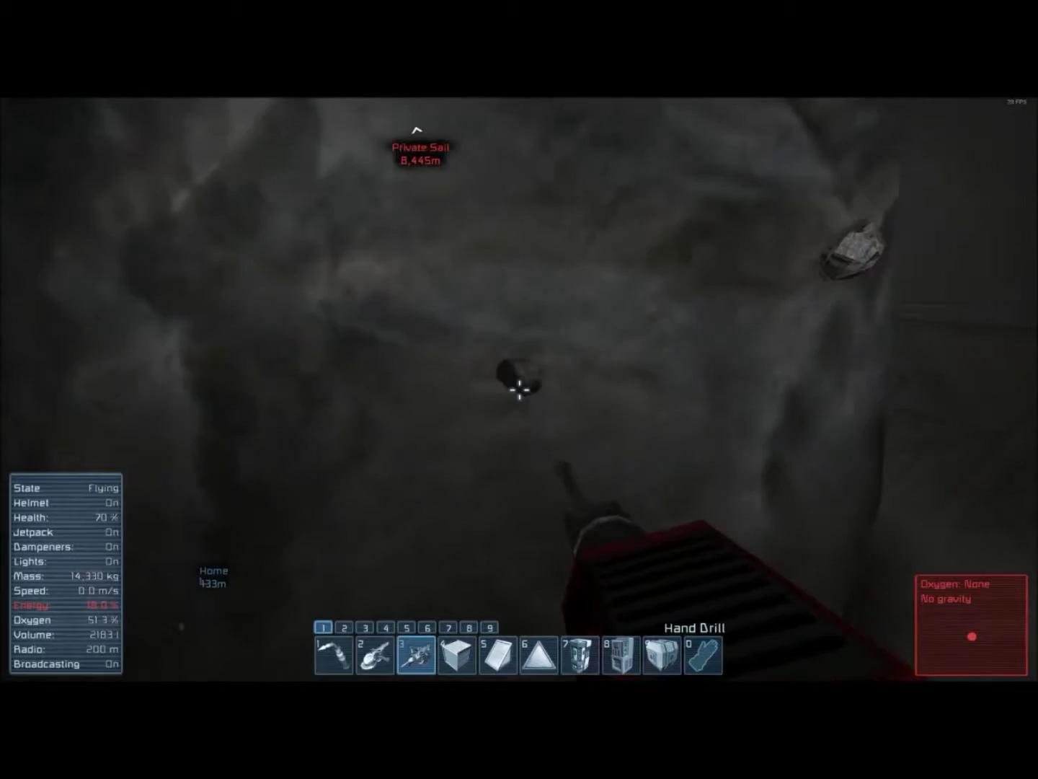
{"action": "key", "text": "w"}
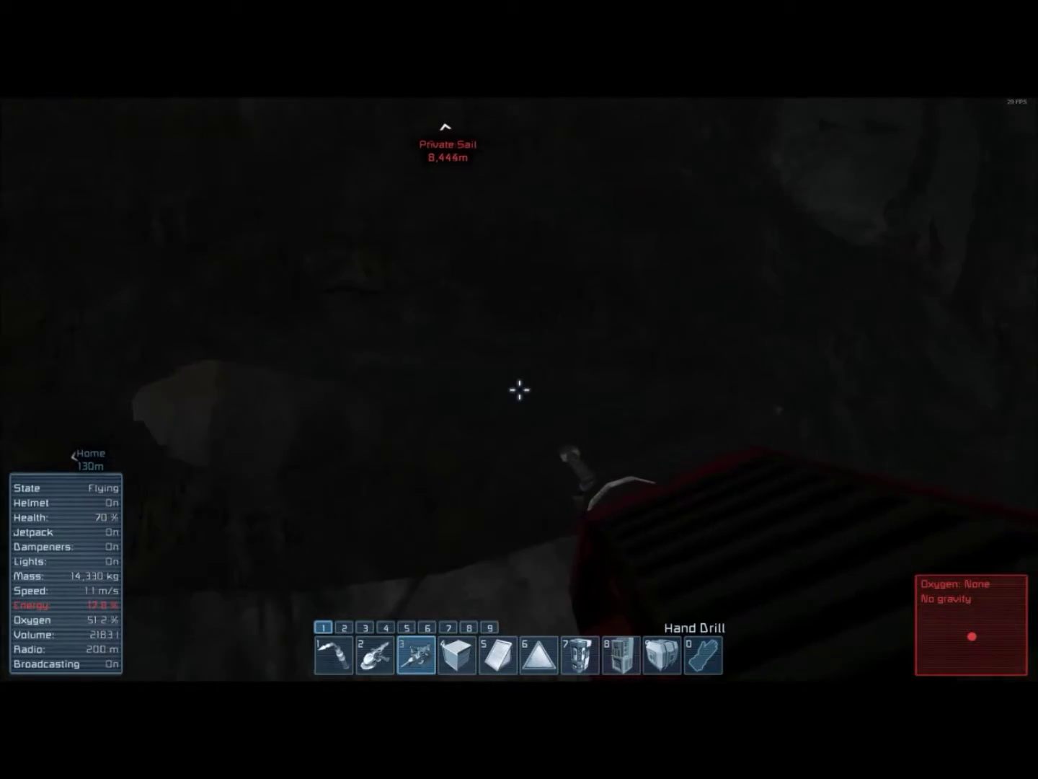
{"action": "key", "text": "w"}
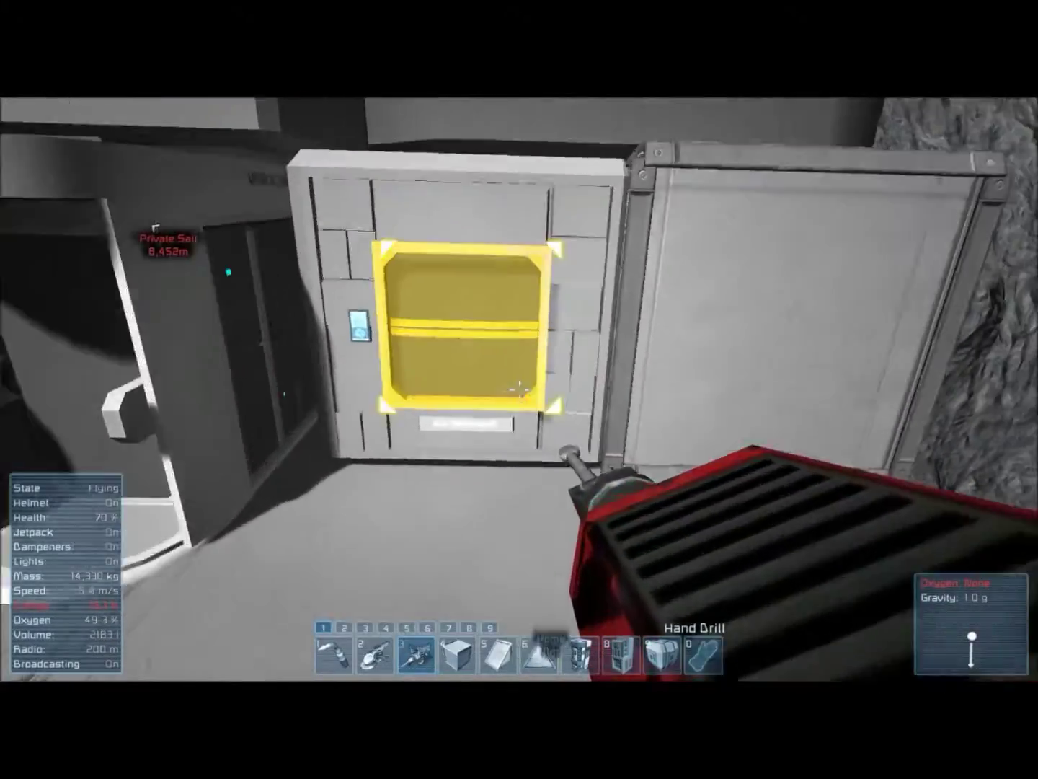
Toggle the jetpack off and on, then fly through the white corridor into the rock cavity.
{"action": "key", "text": "x"}
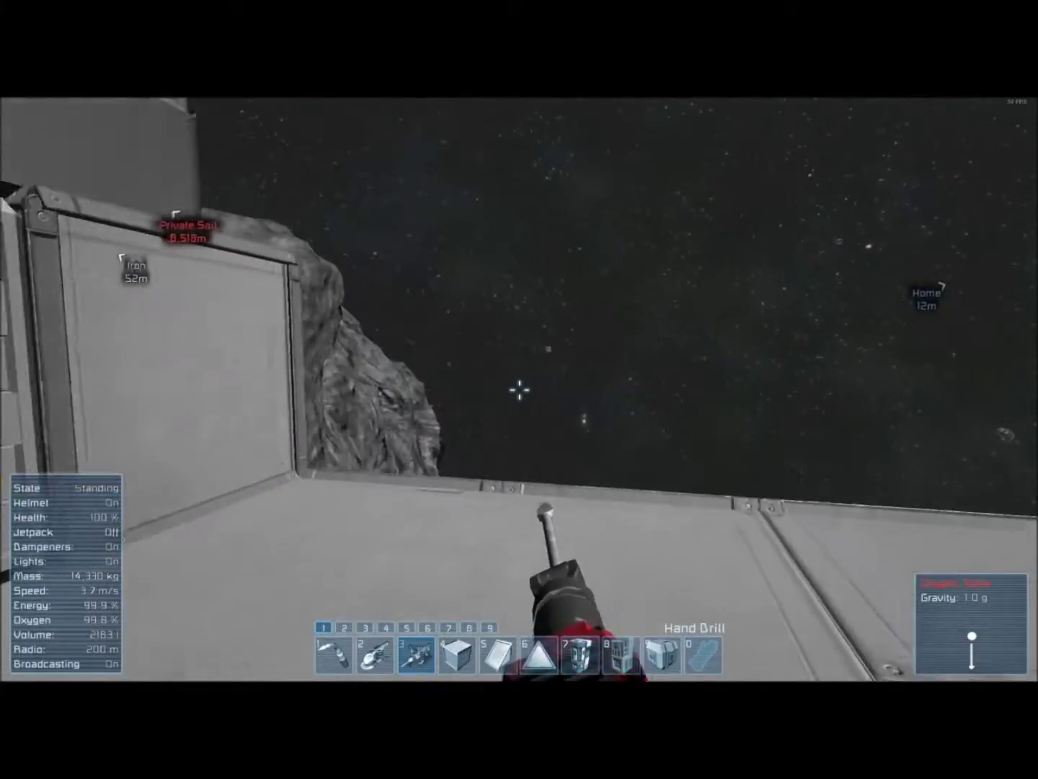
{"action": "key", "text": "x"}
{"action": "key", "text": "w"}
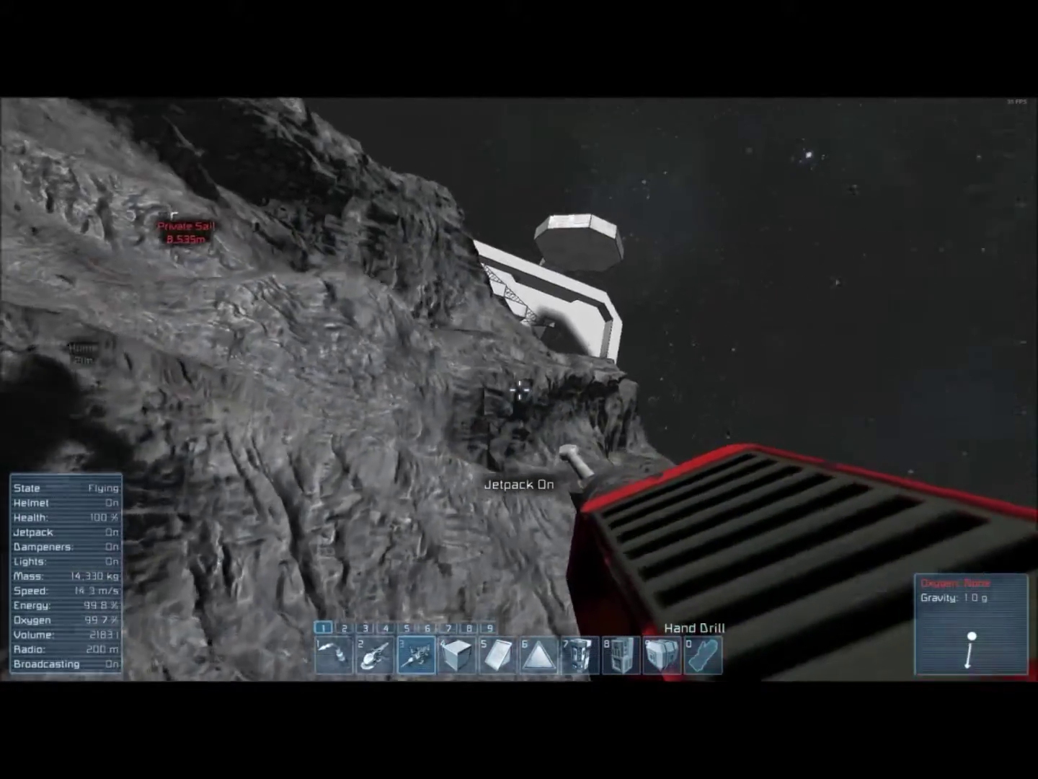
{"action": "key", "text": "w"}
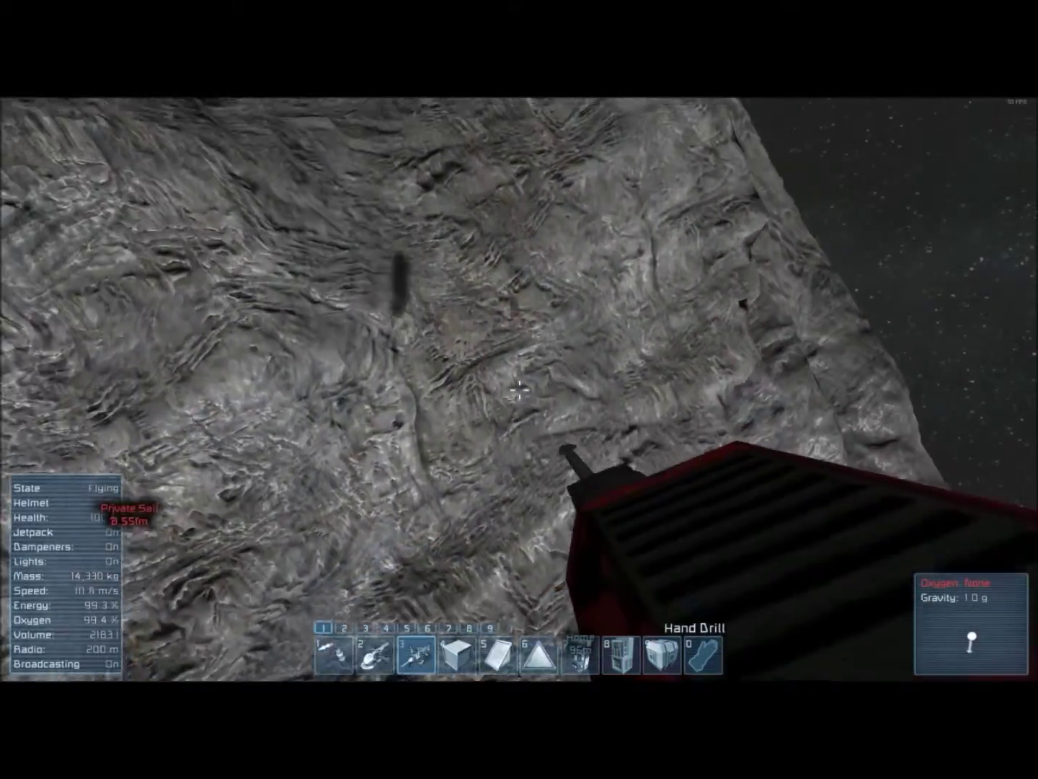
{"action": "key", "text": "w"}
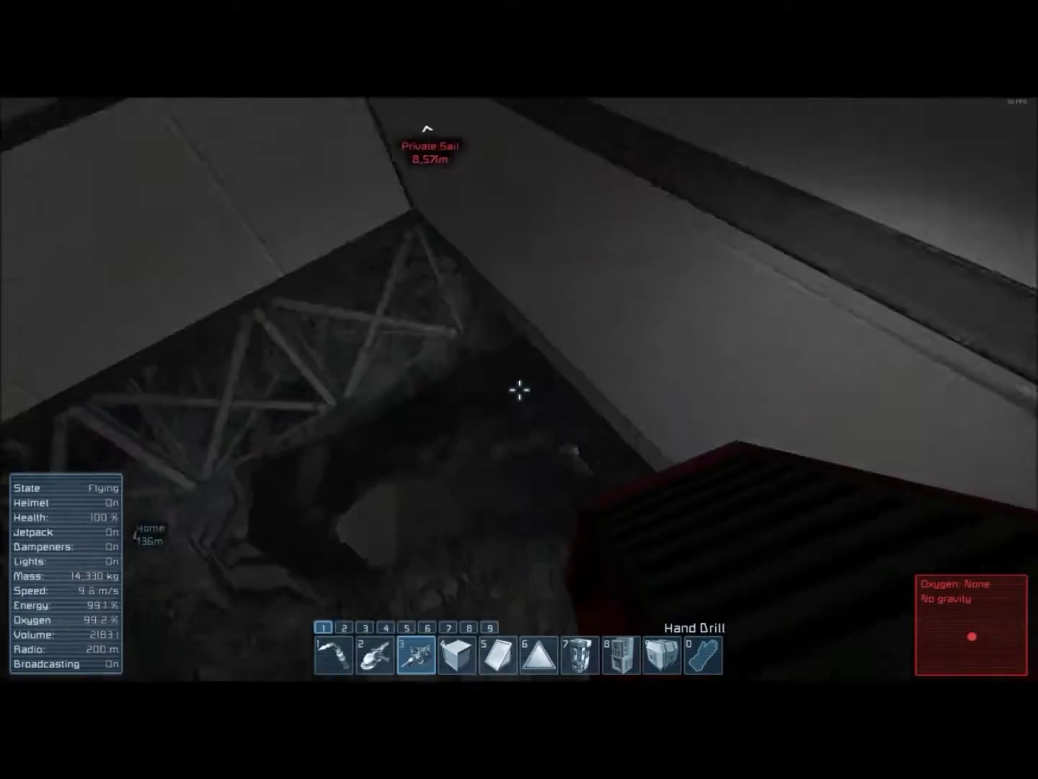
{"action": "key", "text": "w"}
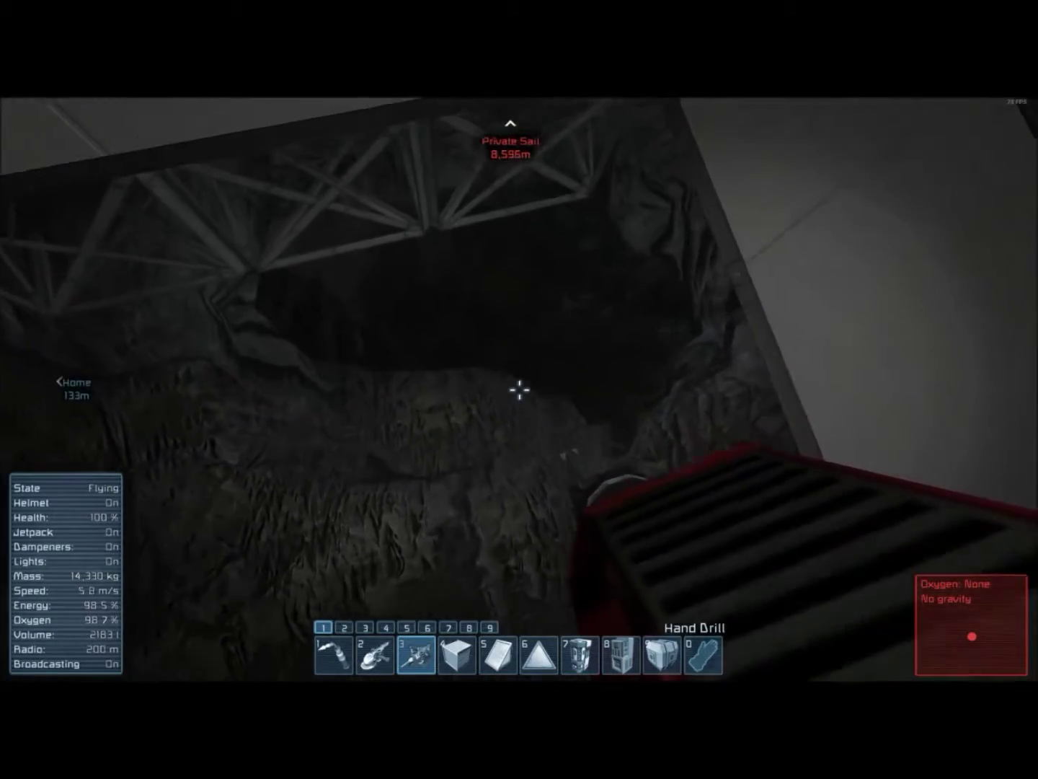
{"action": "key", "text": "w"}
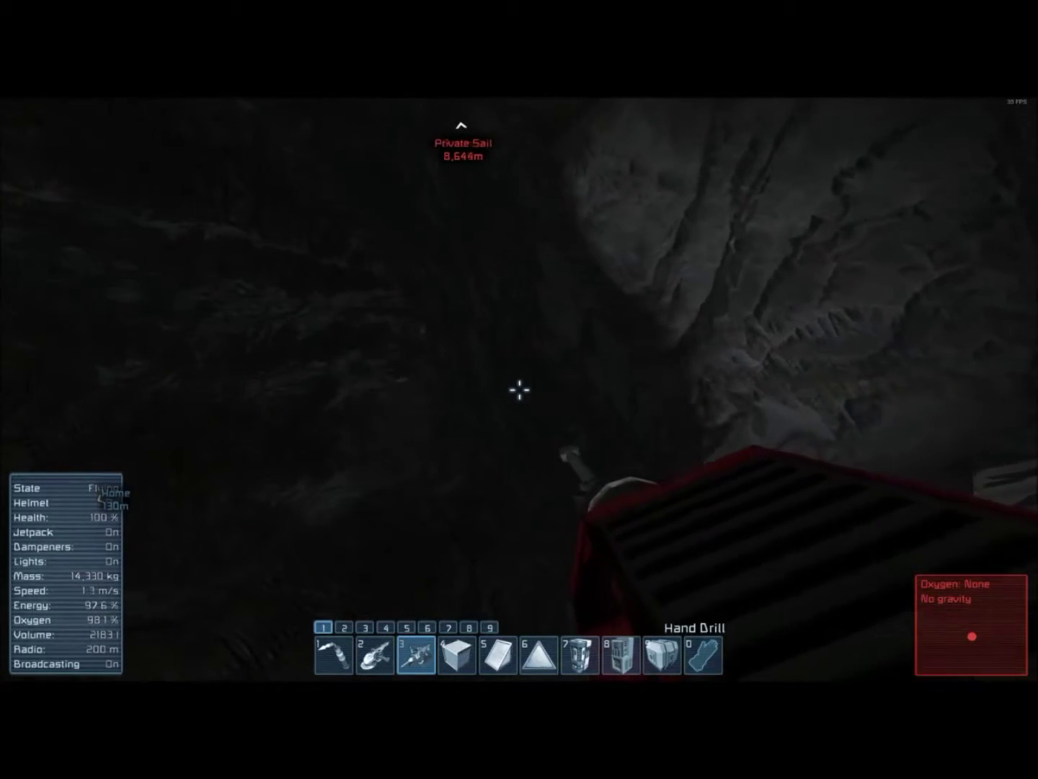
{"action": "key", "text": "w"}
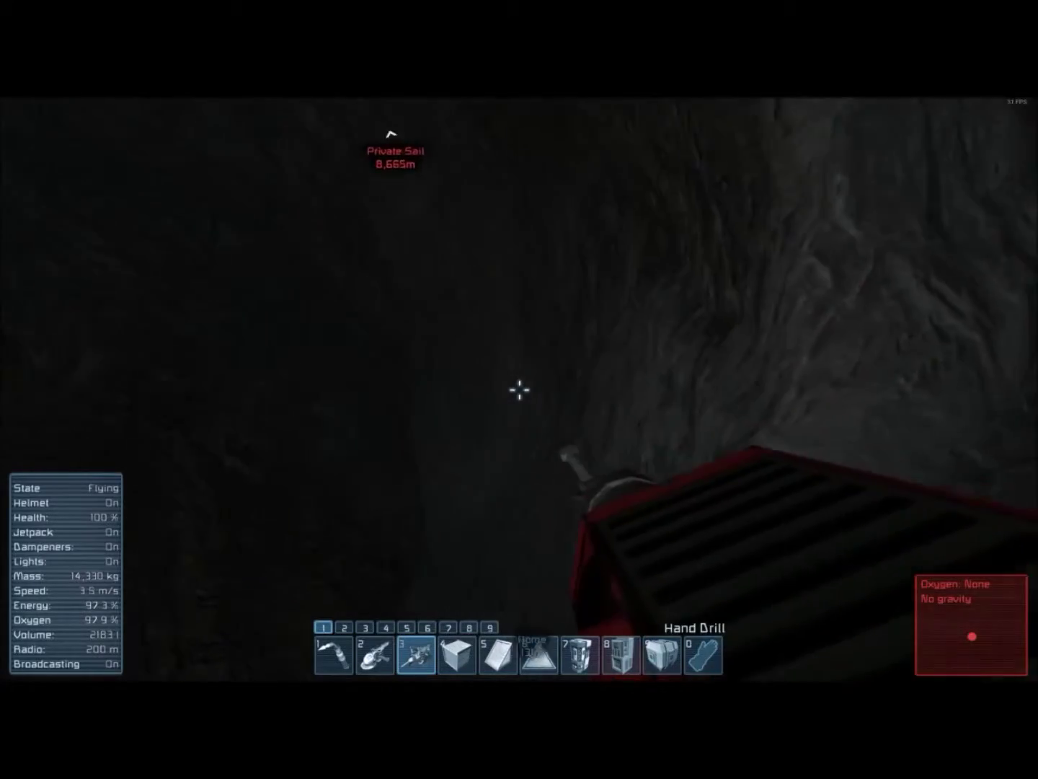
{"action": "key", "text": "w"}
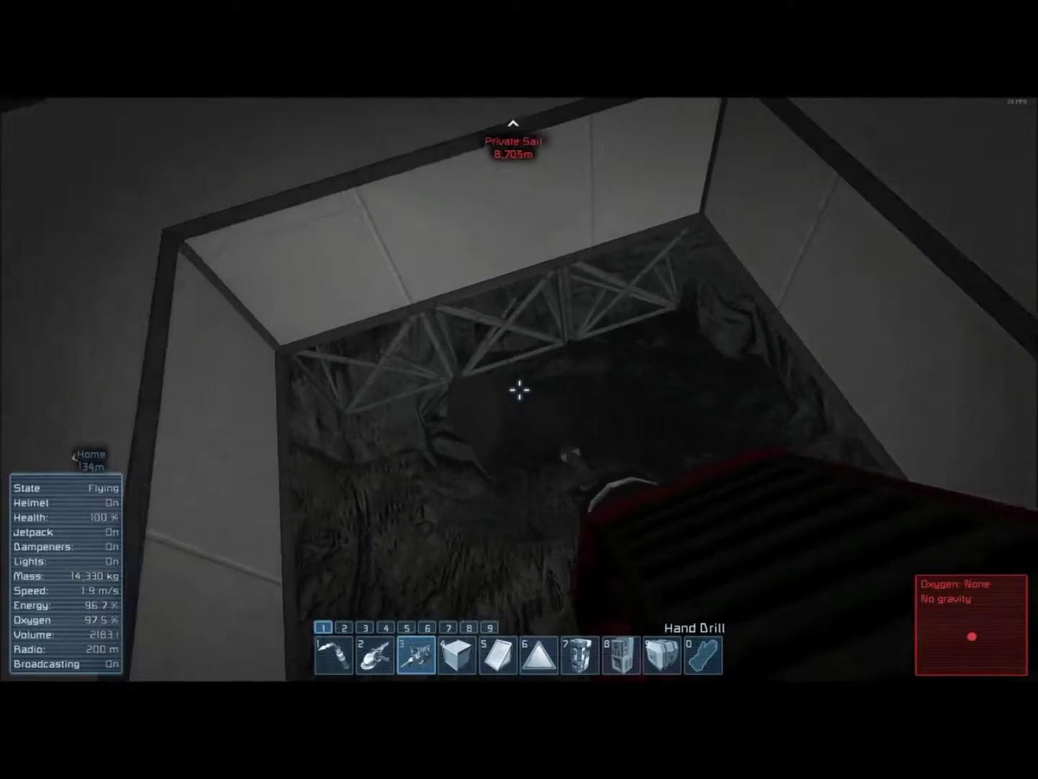
Drill away the rock wall ahead, then back out holding the Large Cargo Container.
{"action": "key", "text": "9"}
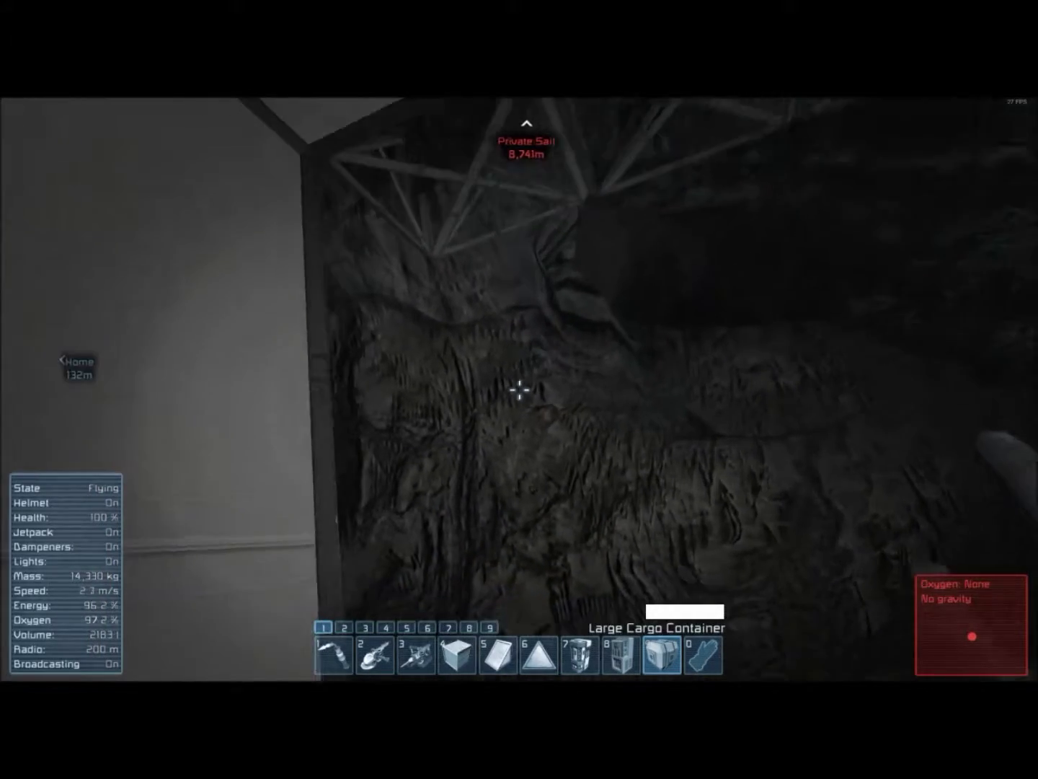
{"action": "key", "text": "1"}
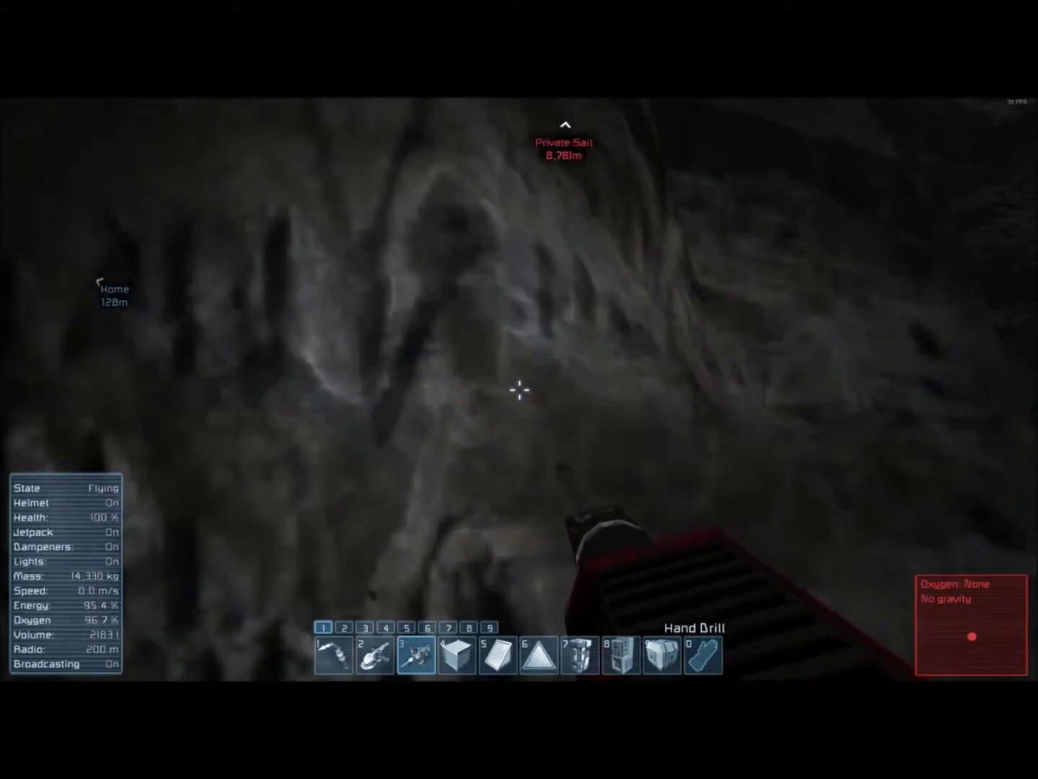
{"action": "left_click", "coordinate": [520, 390]}
{"action": "key", "text": "s"}
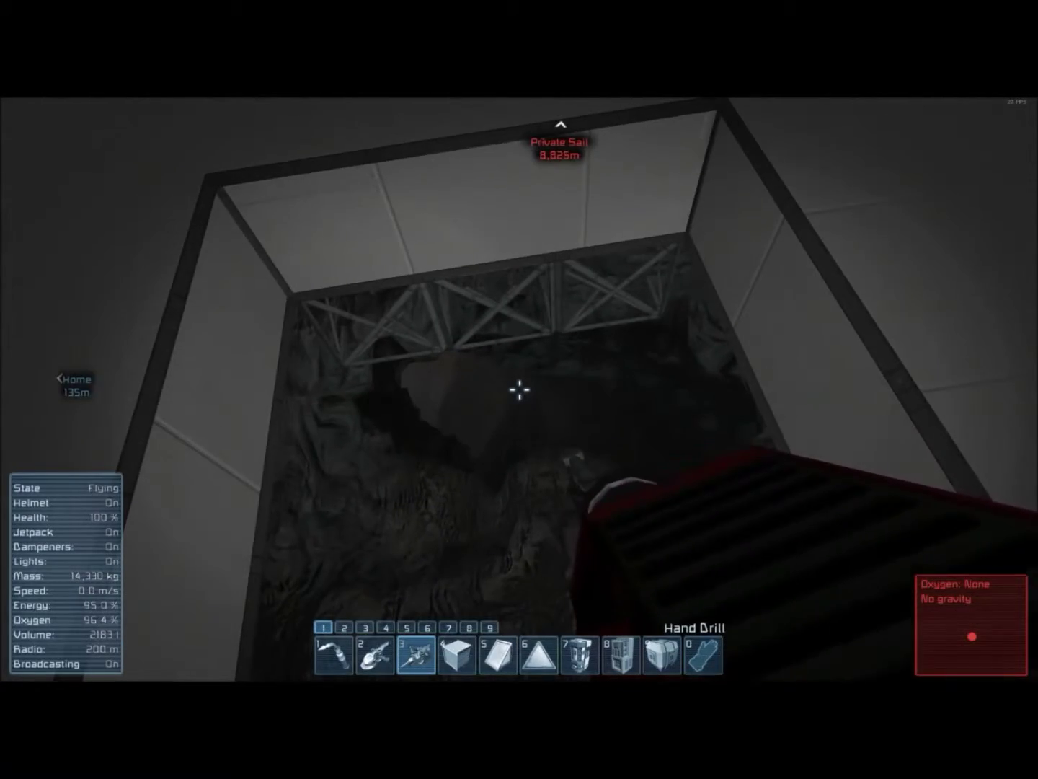
{"action": "key", "text": "9"}
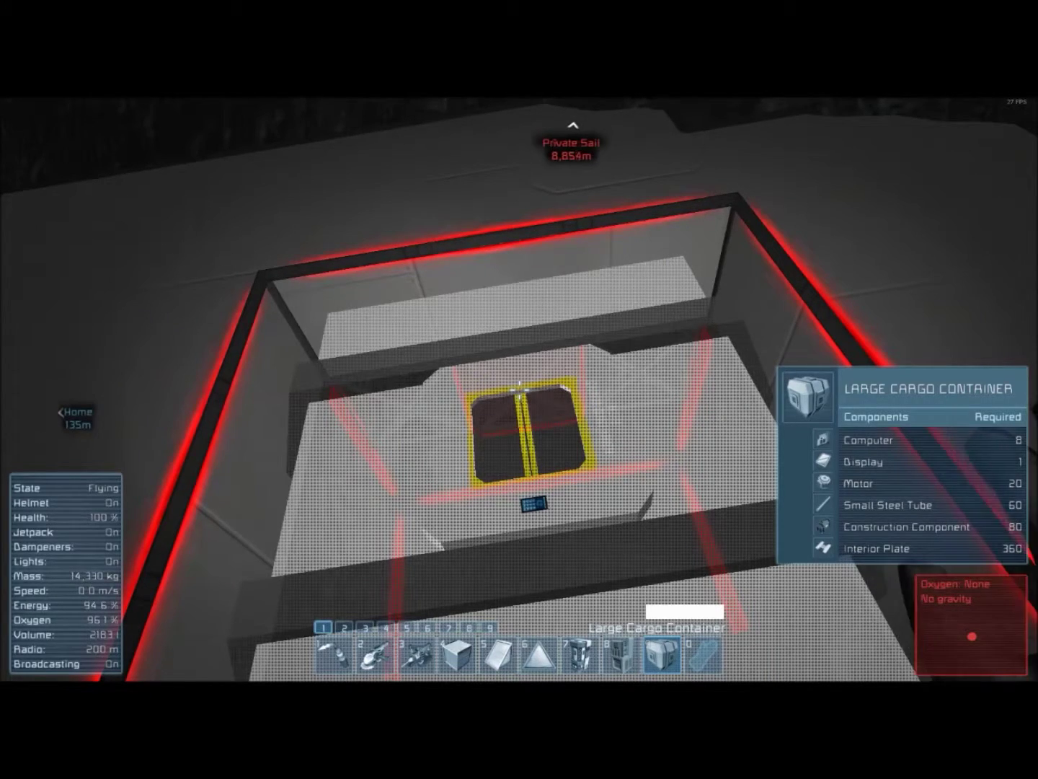
Drill the rock faces beside the scaffolding and deeper into the tunnel.
{"action": "key", "text": "3"}
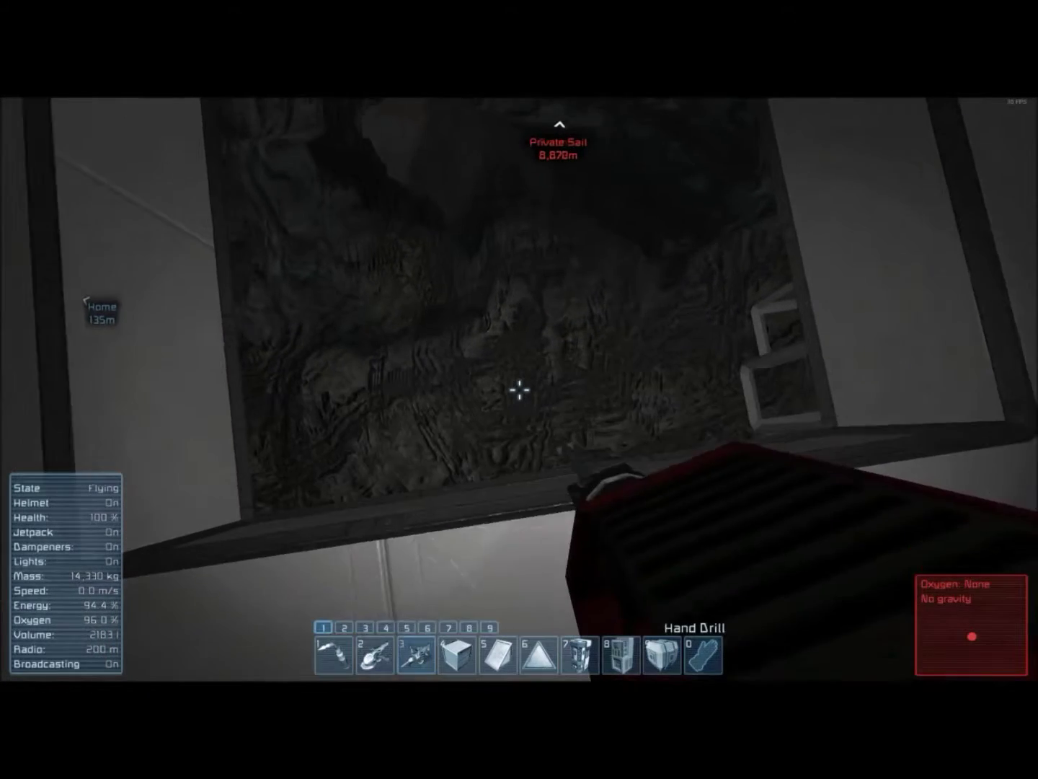
{"action": "key", "text": "w"}
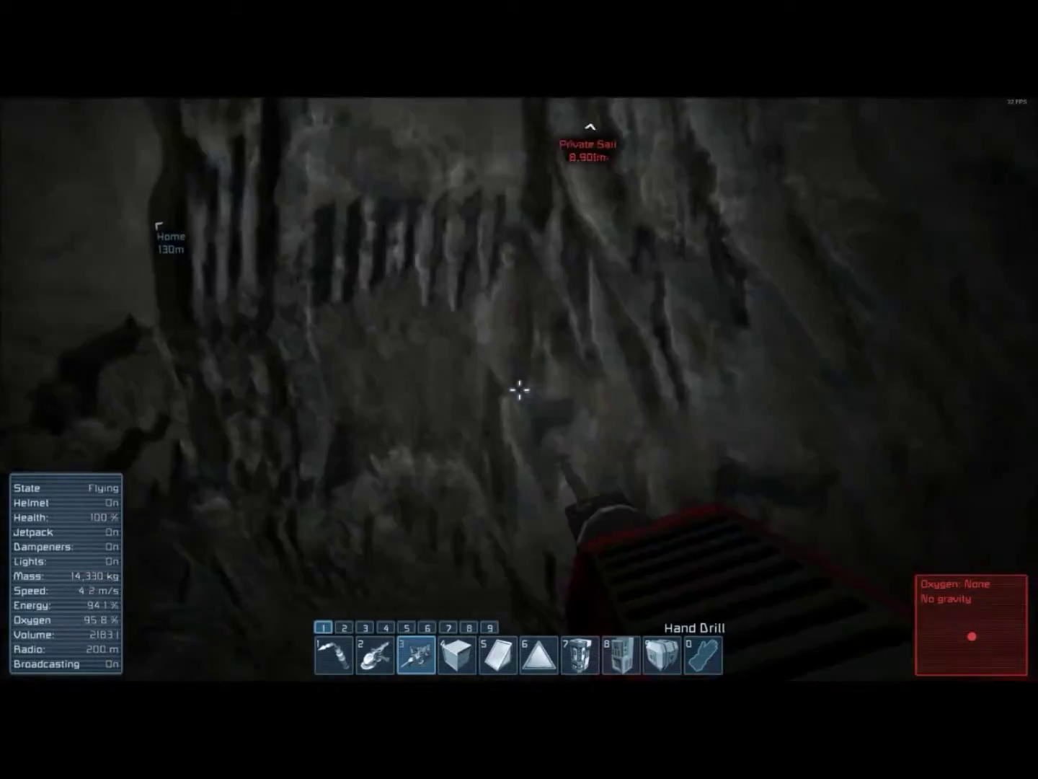
{"action": "left_click", "coordinate": [520, 390]}
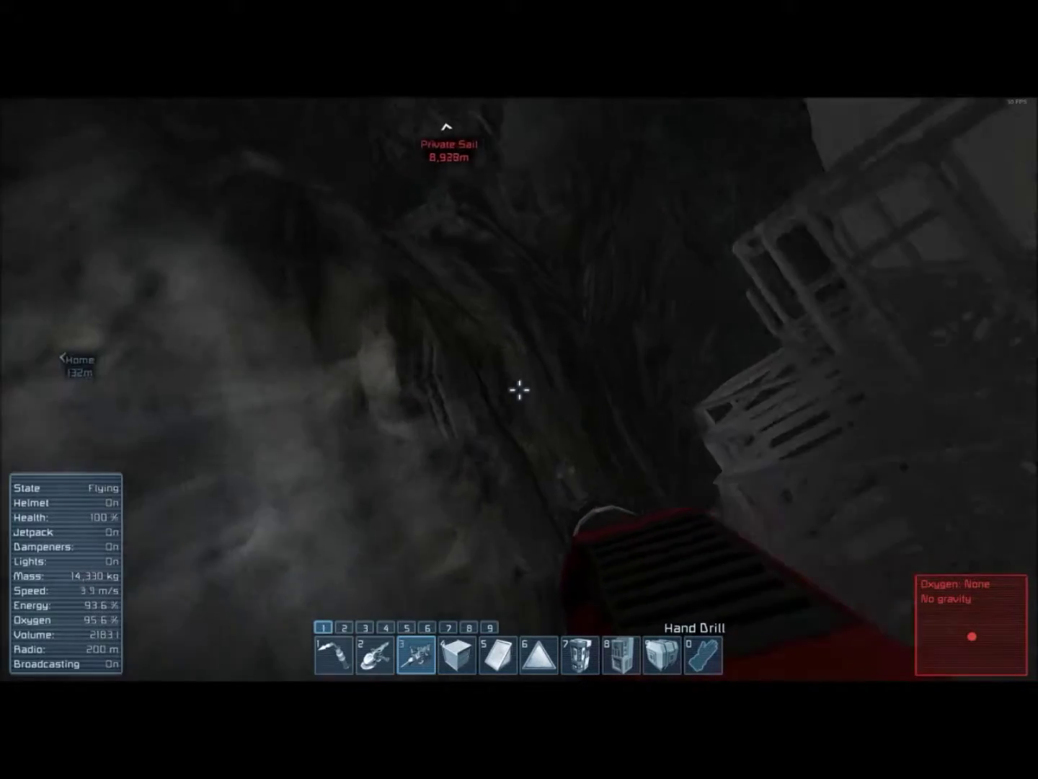
{"action": "left_click", "coordinate": [519, 390]}
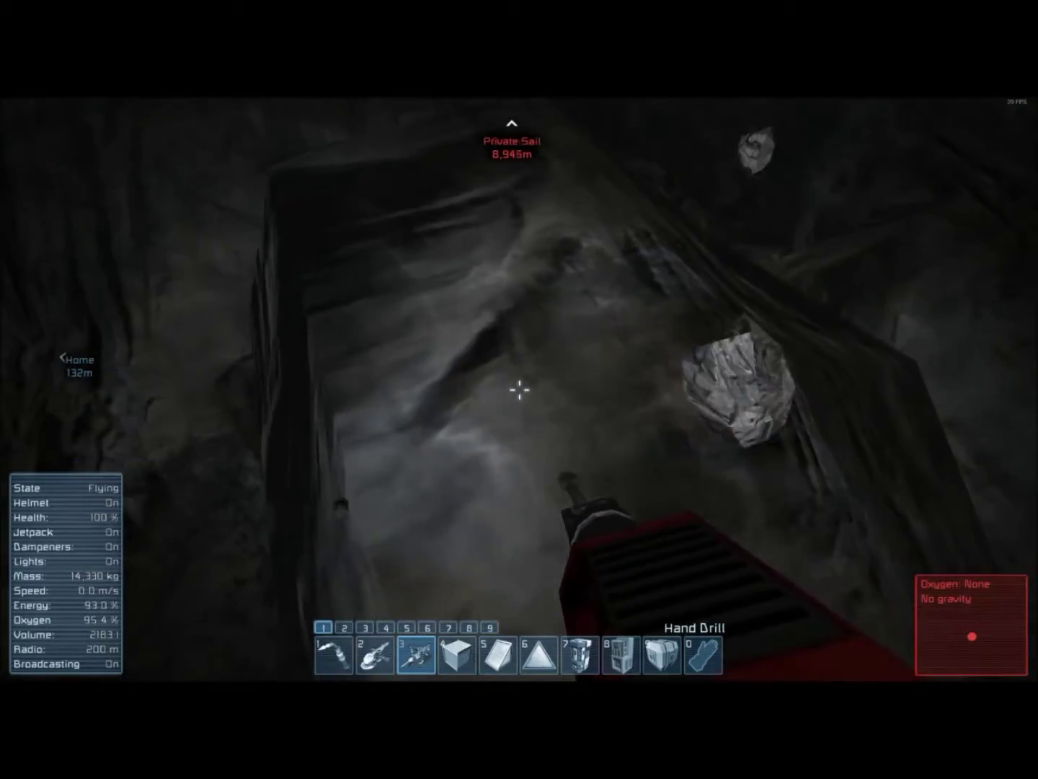
{"action": "left_click", "coordinate": [519, 389]}
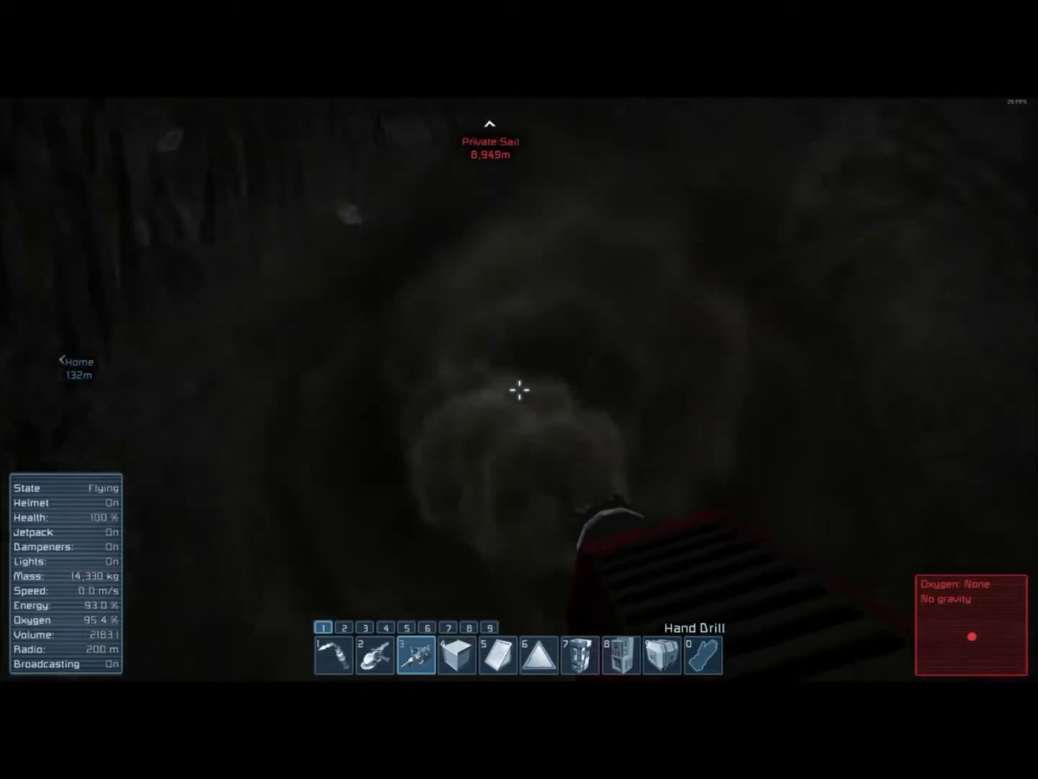
{"action": "key", "text": "s"}
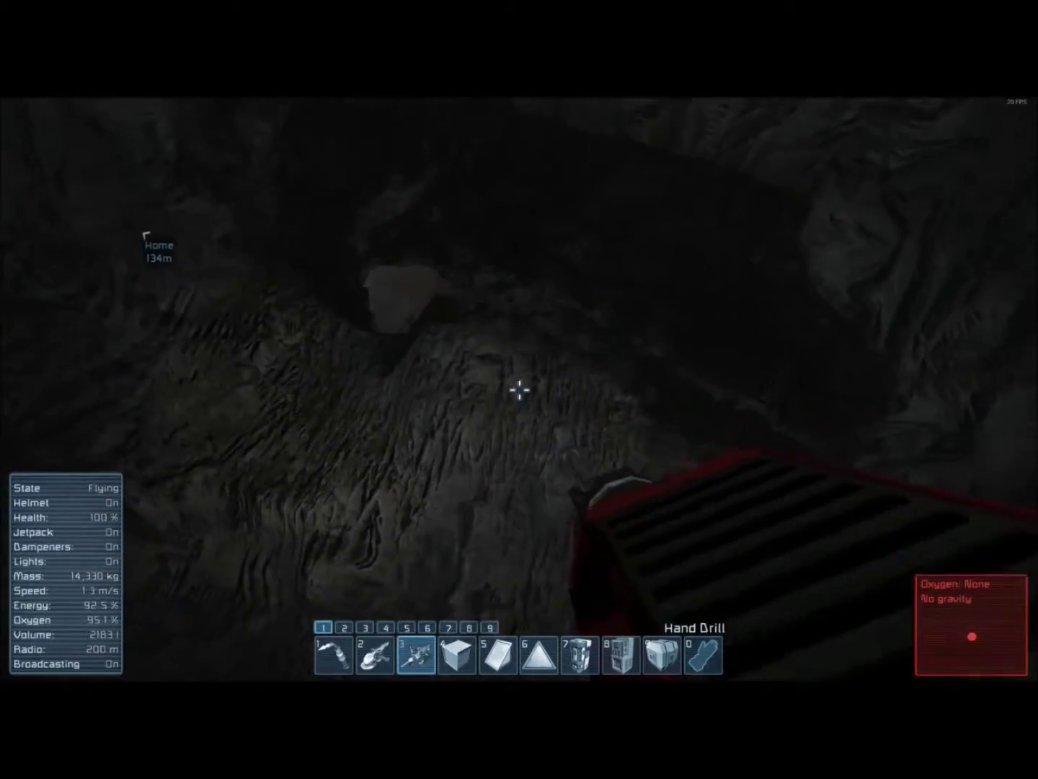
{"action": "key", "text": "w"}
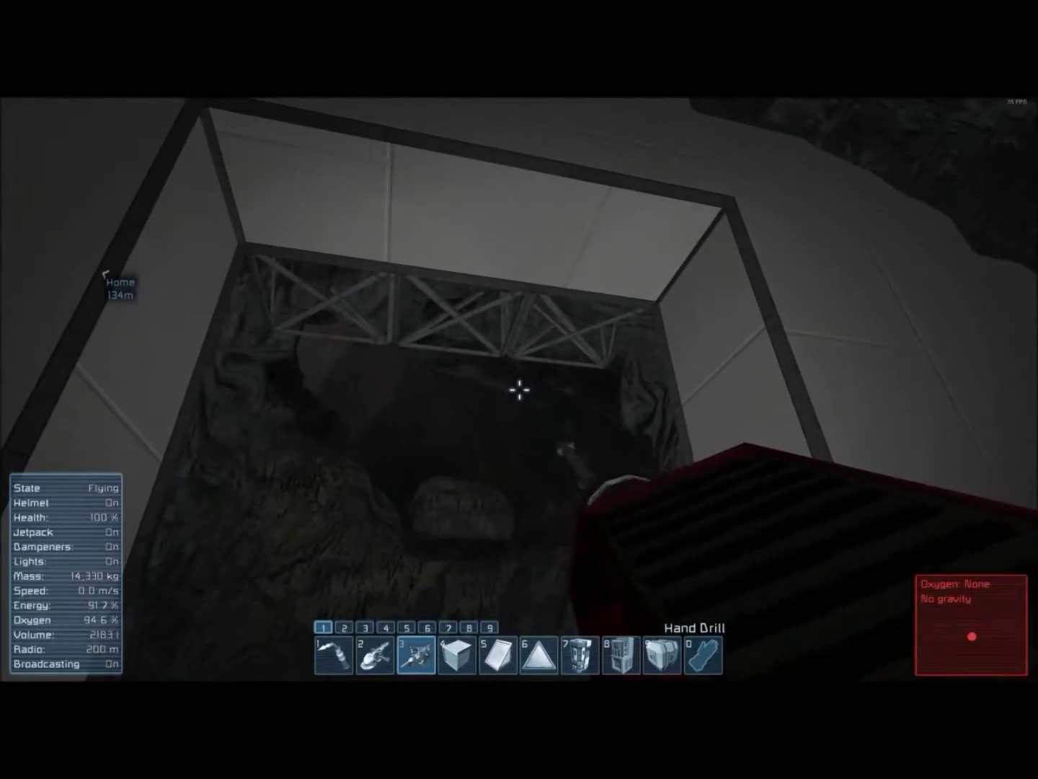
Preview the Large Cargo Container in the pit, then descend into the shaft with the drill.
{"action": "key", "text": "9"}
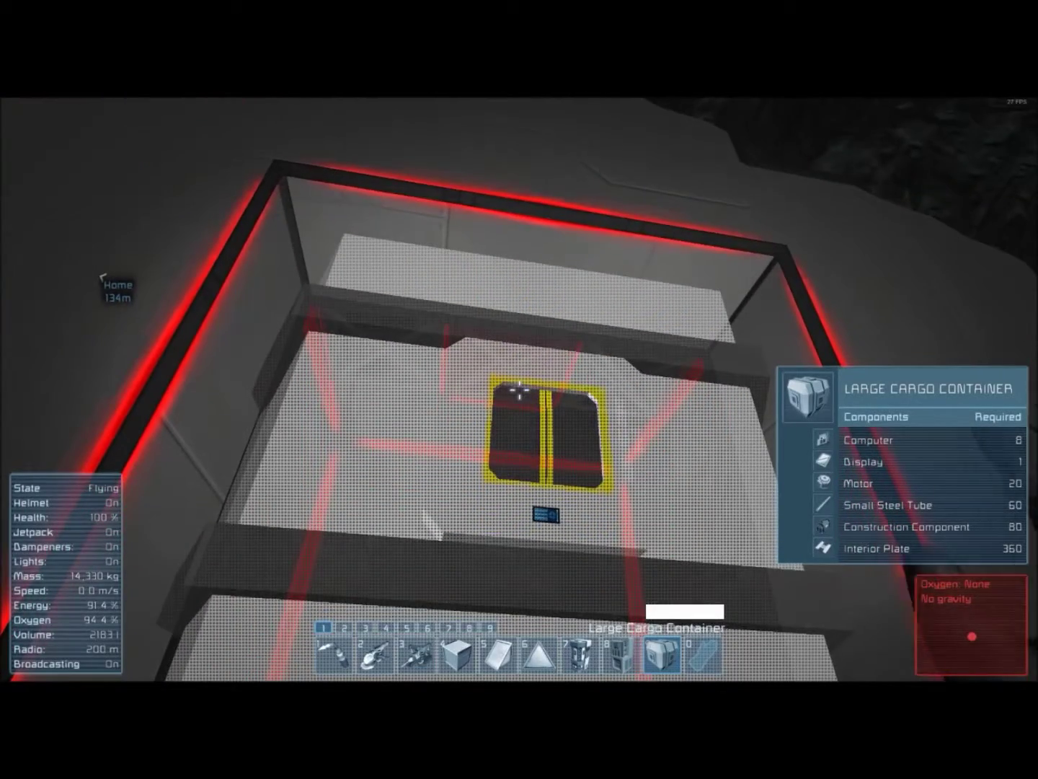
{"action": "key", "text": "w"}
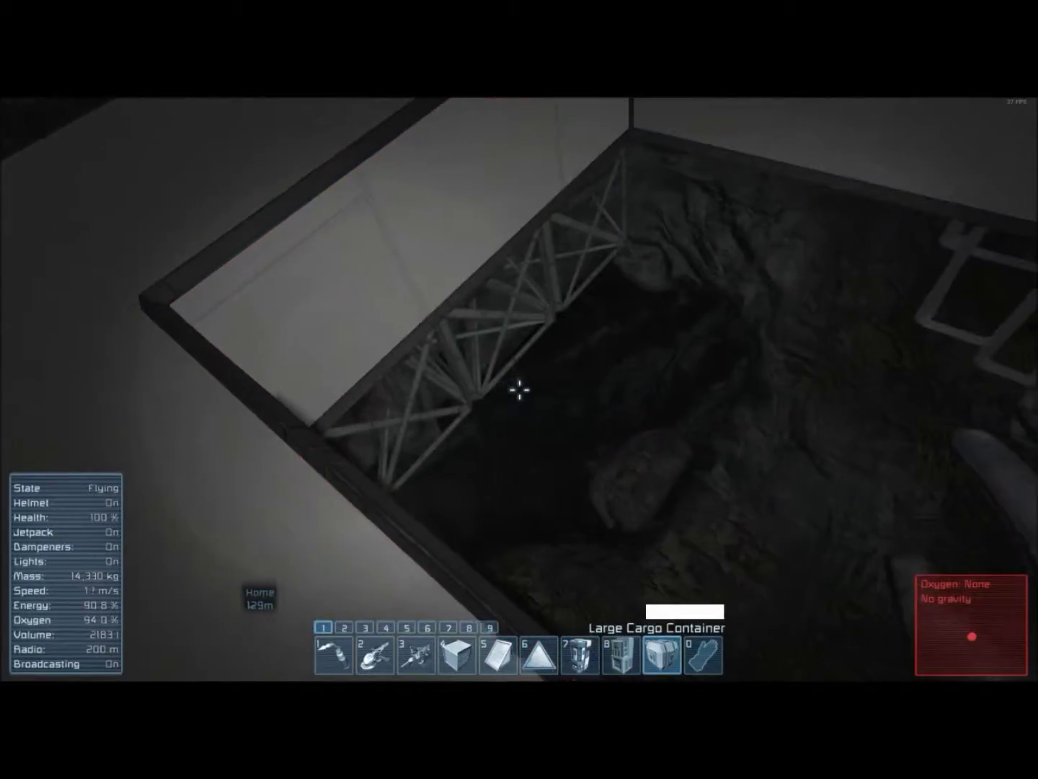
{"action": "key", "text": "w"}
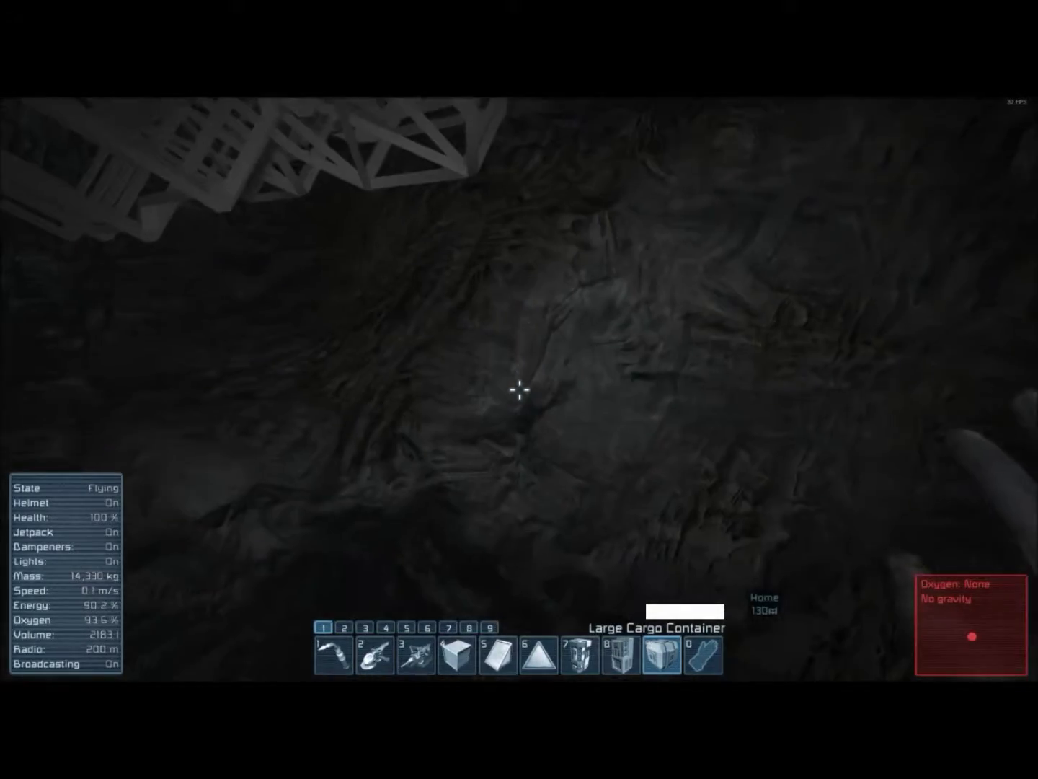
{"action": "key", "text": "3"}
{"action": "key", "text": "w"}
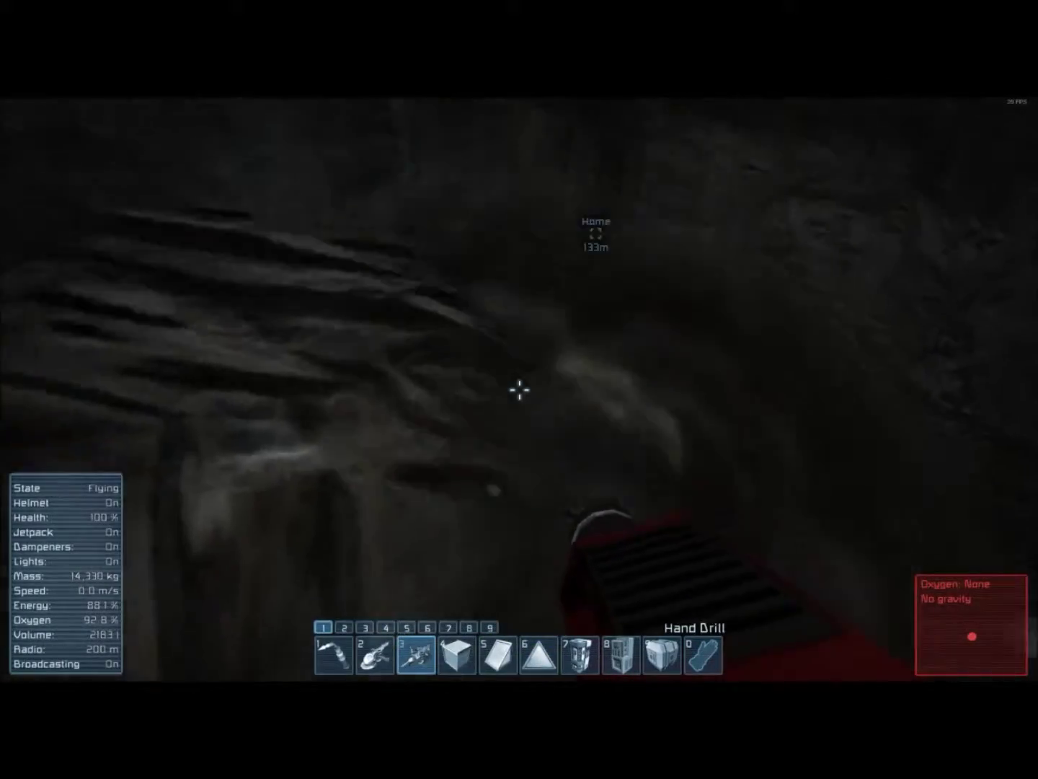
Drill three more rock faces, then preview the Large Cargo Container placement again.
{"action": "left_click", "coordinate": [520, 391]}
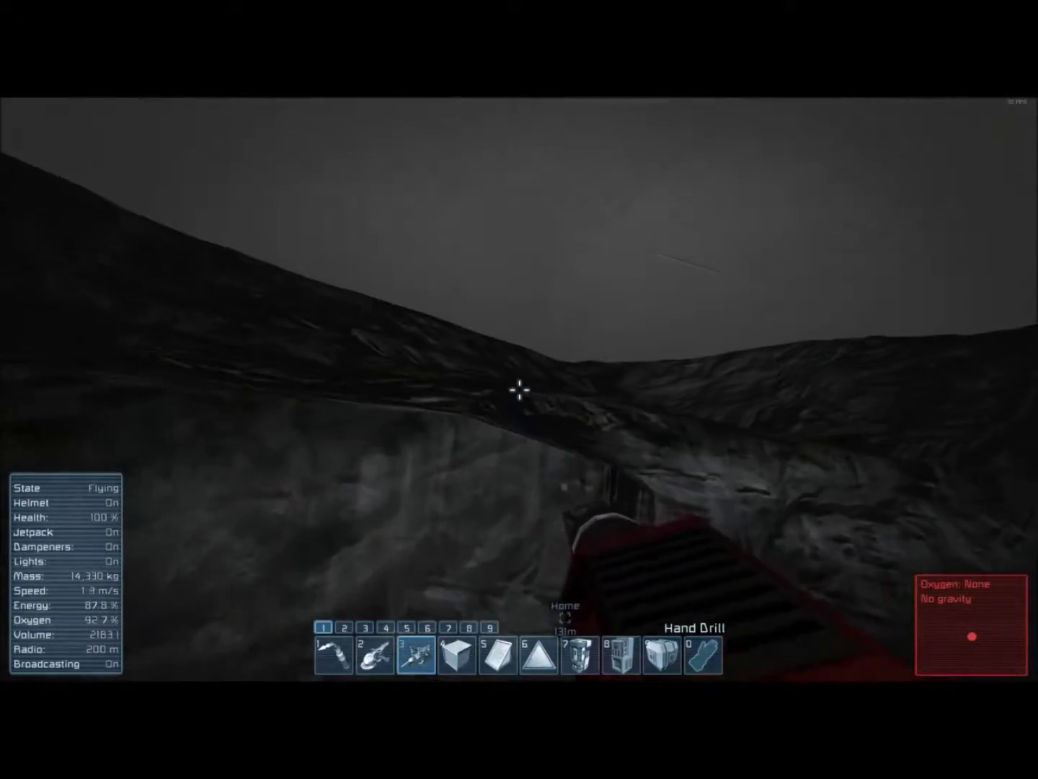
{"action": "left_click", "coordinate": [519, 390]}
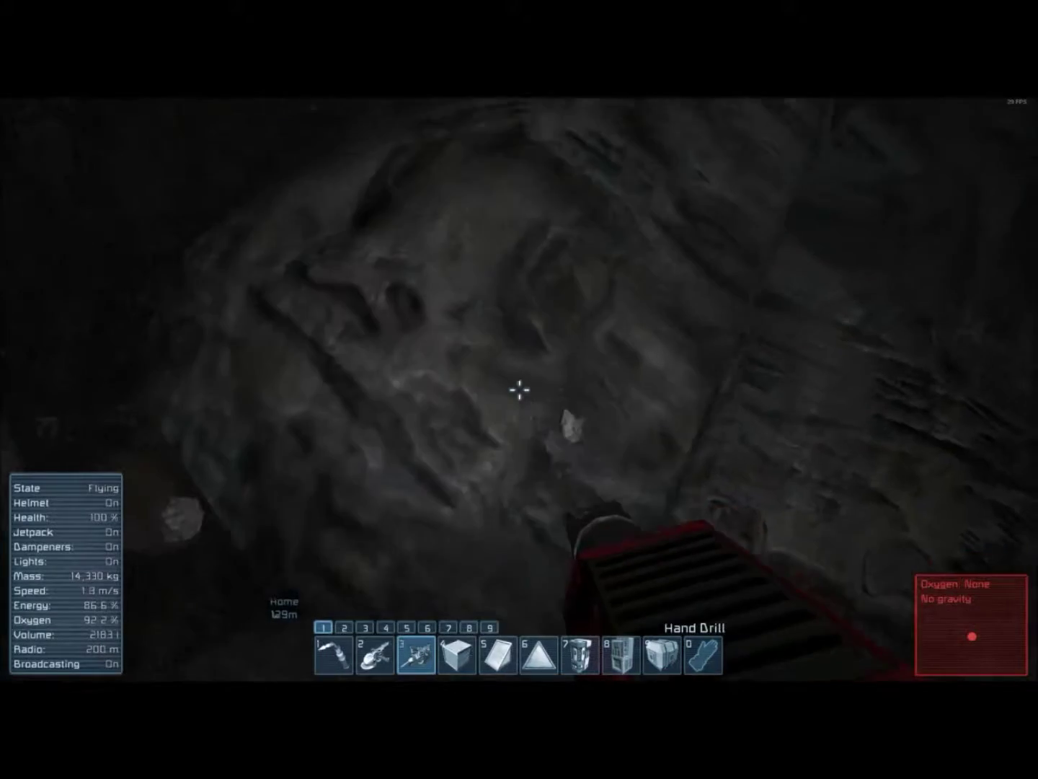
{"action": "left_click", "coordinate": [519, 390]}
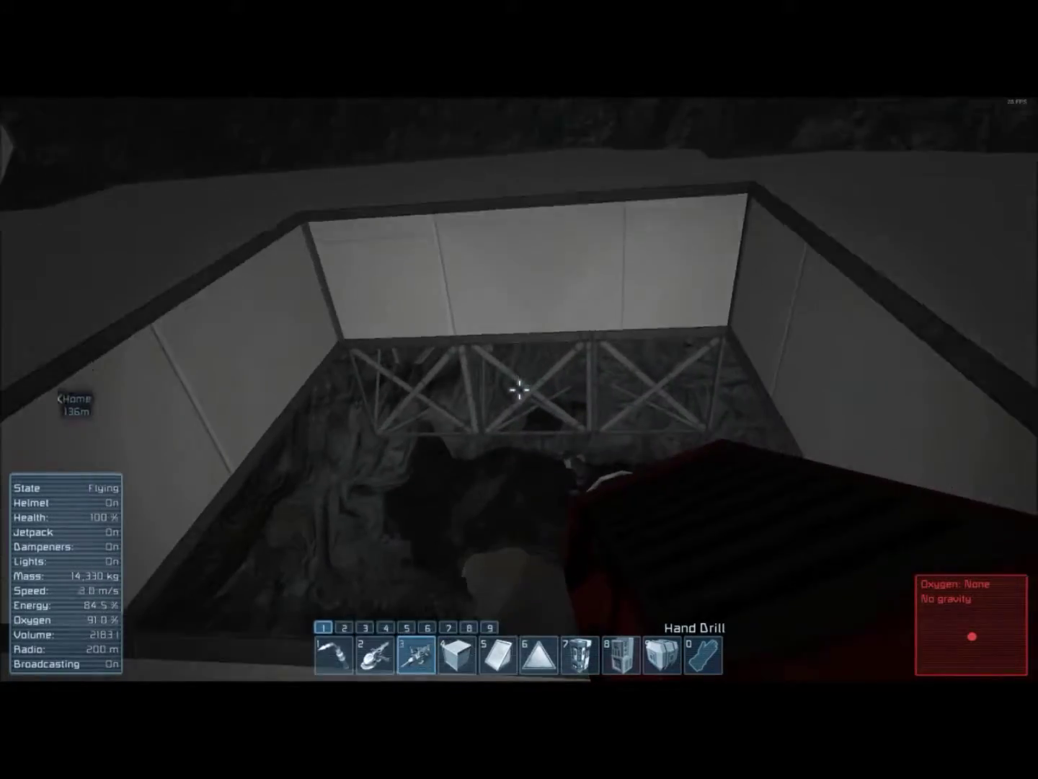
{"action": "key", "text": "9"}
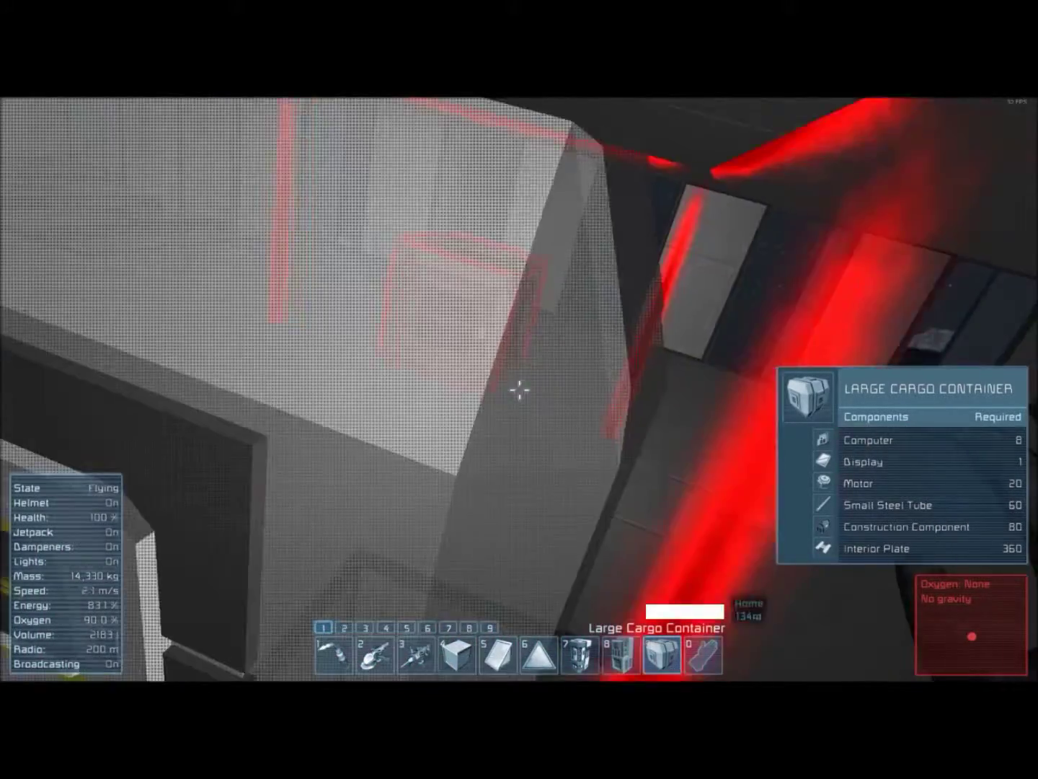
Move the 710 Steel Plates from the small cargo container into the character inventory.
{"action": "key", "text": "f"}
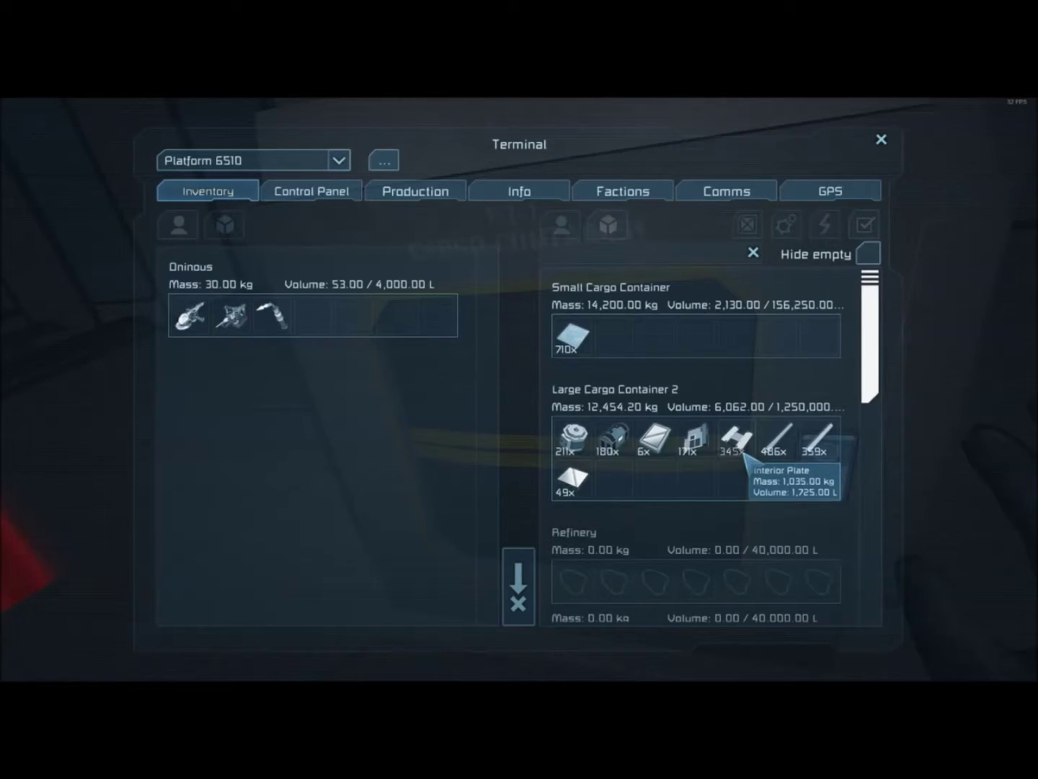
{"action": "key", "text": "Escape"}
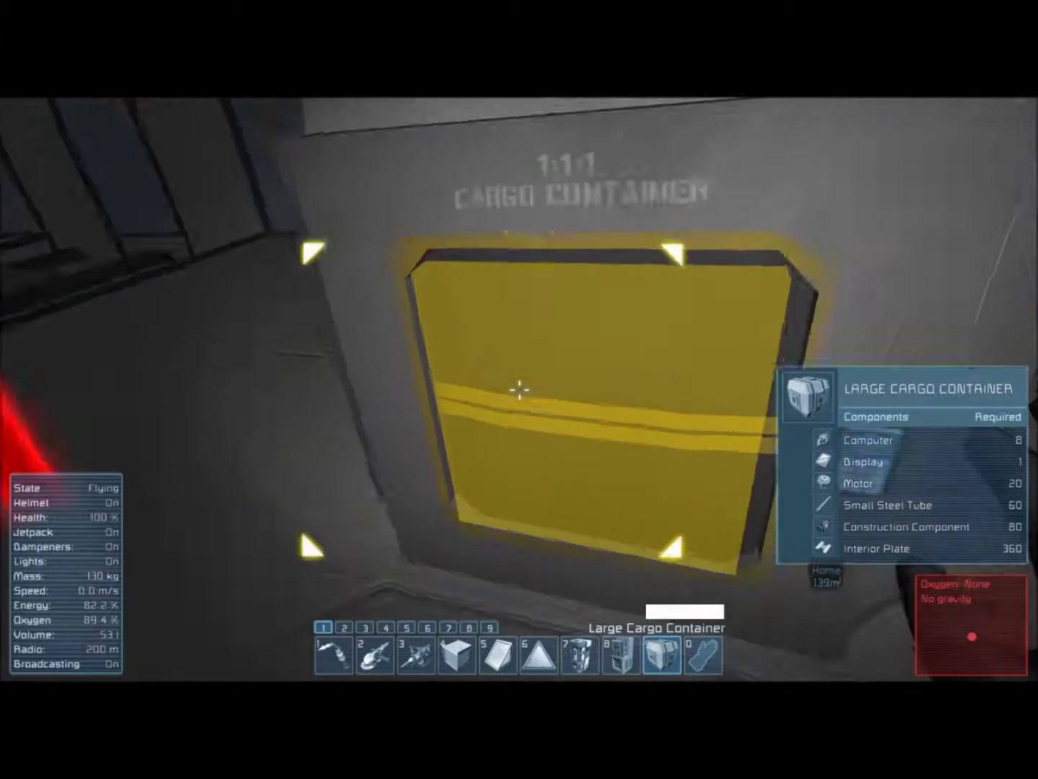
{"action": "key", "text": "k"}
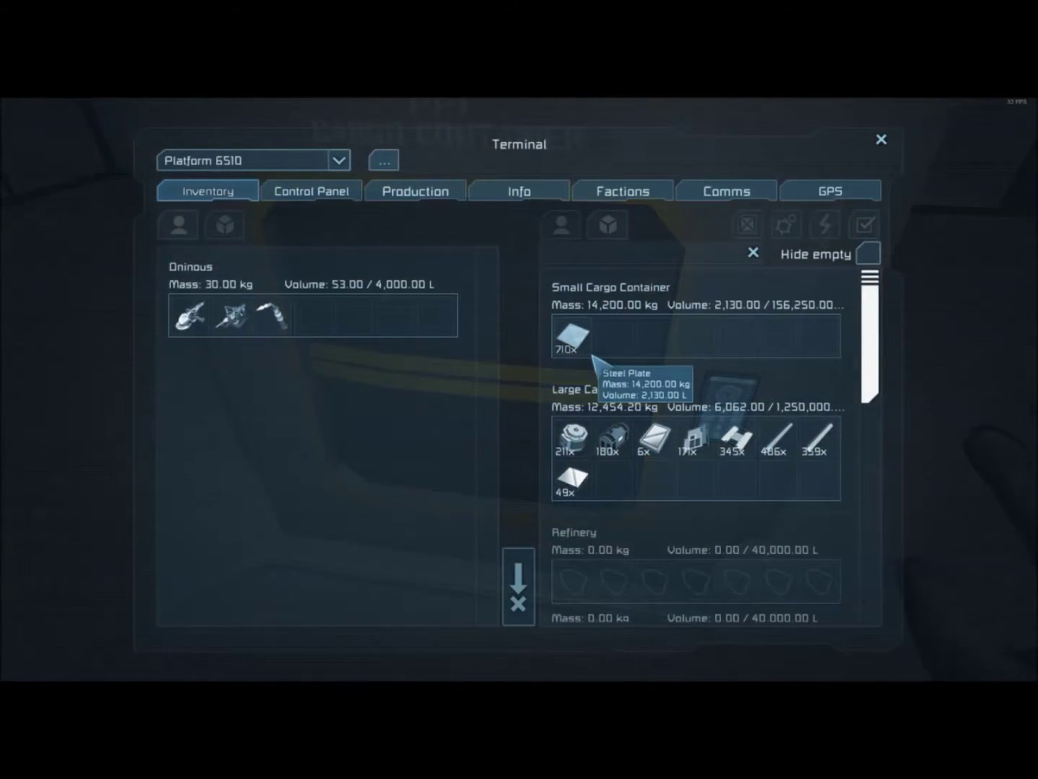
{"action": "double_click", "coordinate": [592, 354]}
{"action": "key", "text": "Escape"}
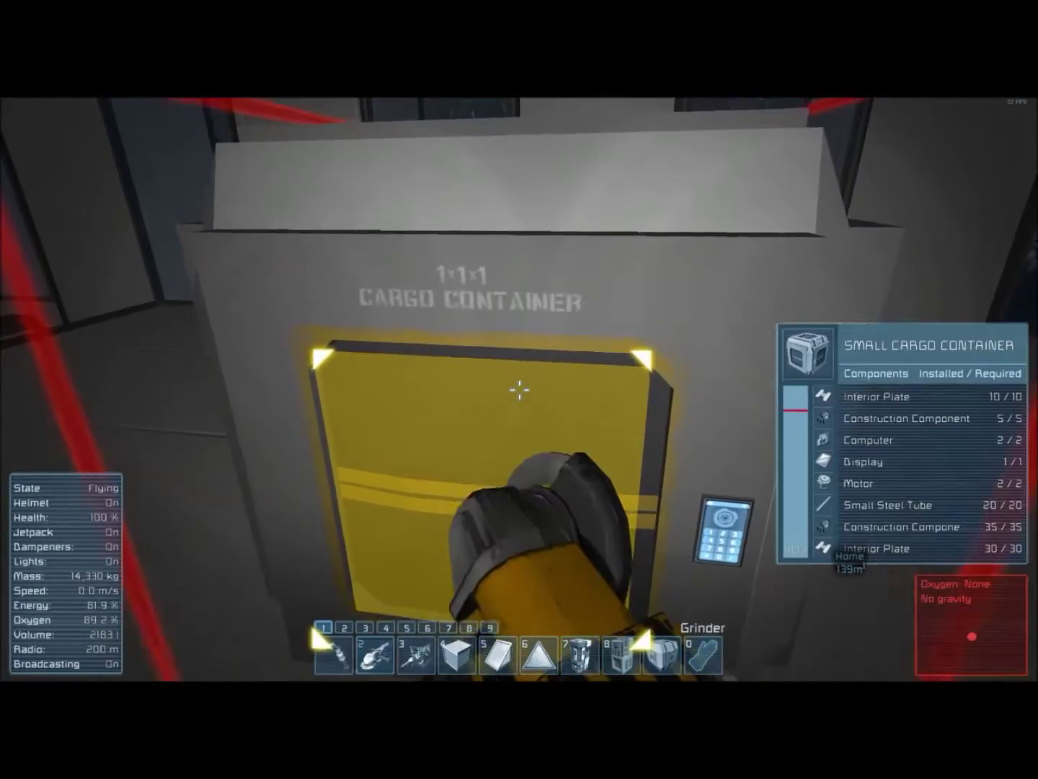
Grind down the small cargo container and ready the Large Cargo Container over the pit.
{"action": "left_click_drag", "start_coordinate": [519, 390], "coordinate": [519, 390]}
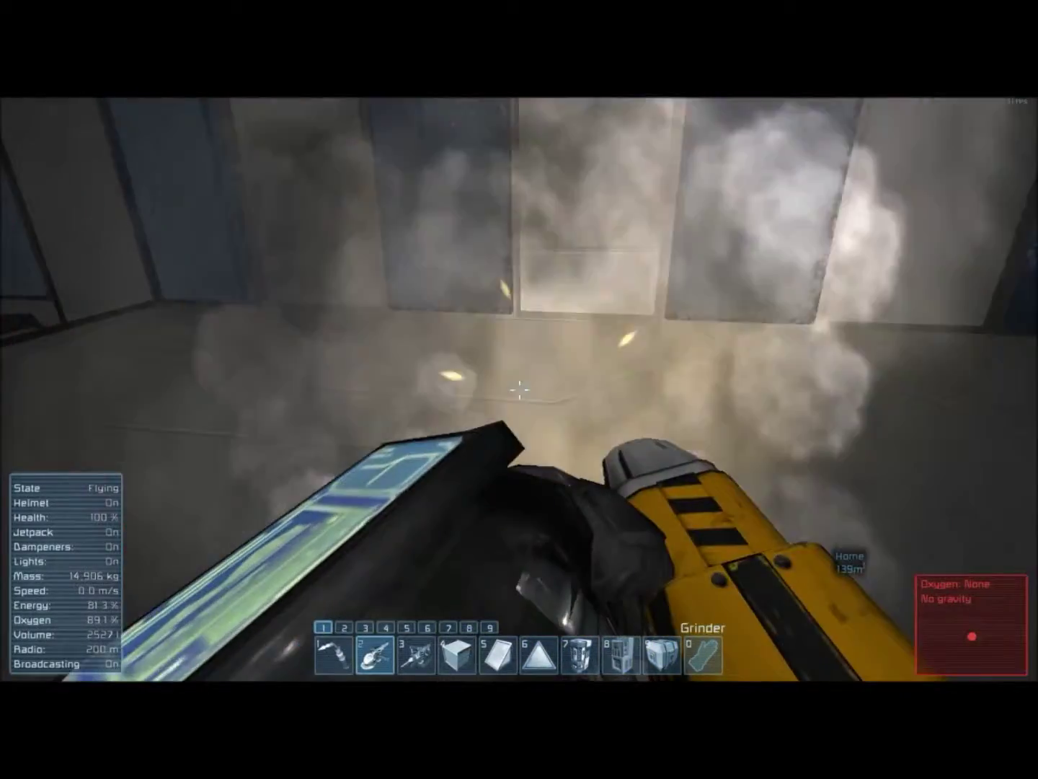
{"action": "key", "text": "w"}
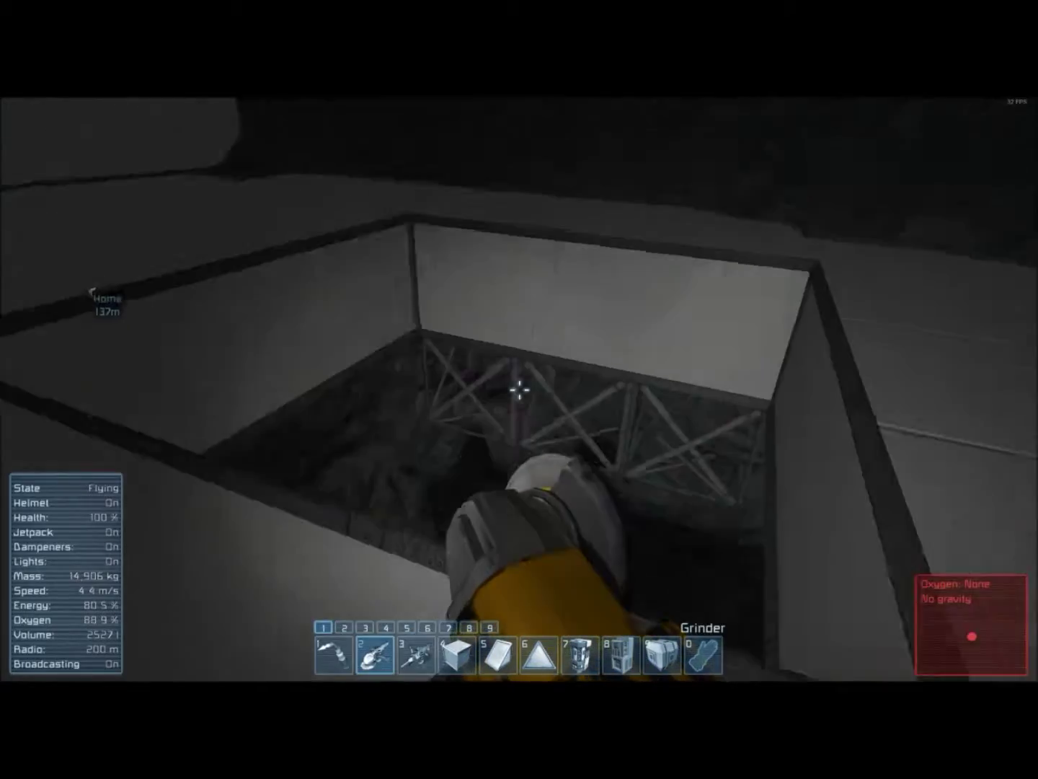
{"action": "key", "text": "9"}
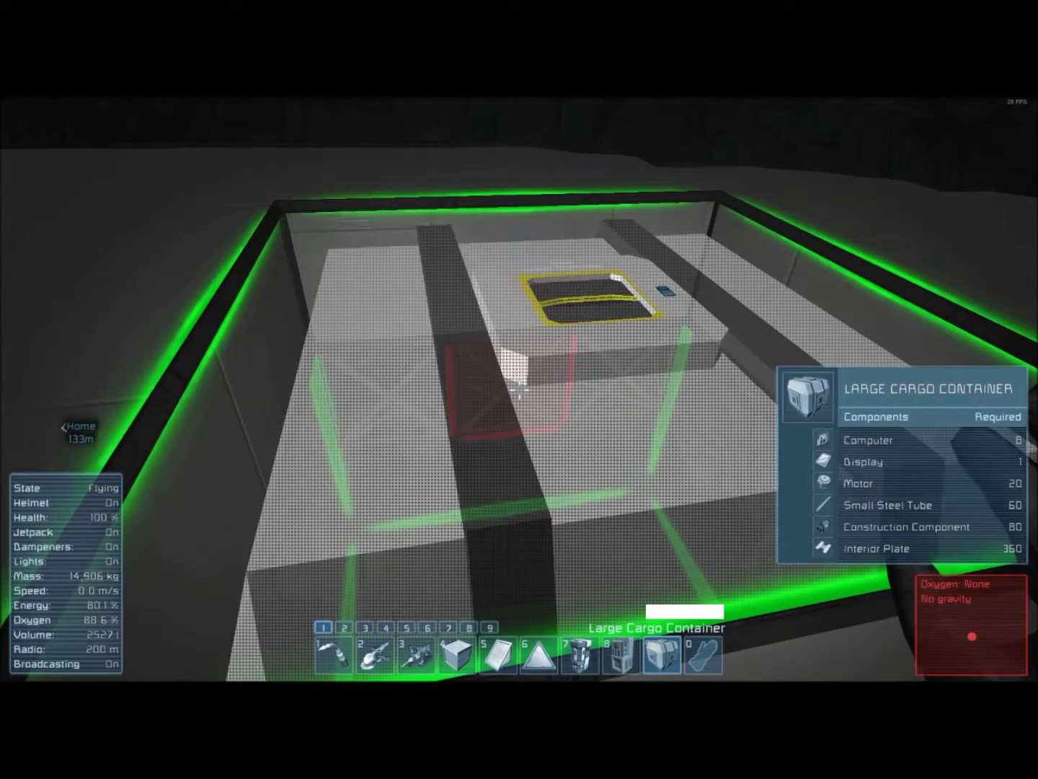
Place the Large Cargo Container in the pit and weld it to about 6% with the Welder.
{"action": "left_click", "coordinate": [519, 391]}
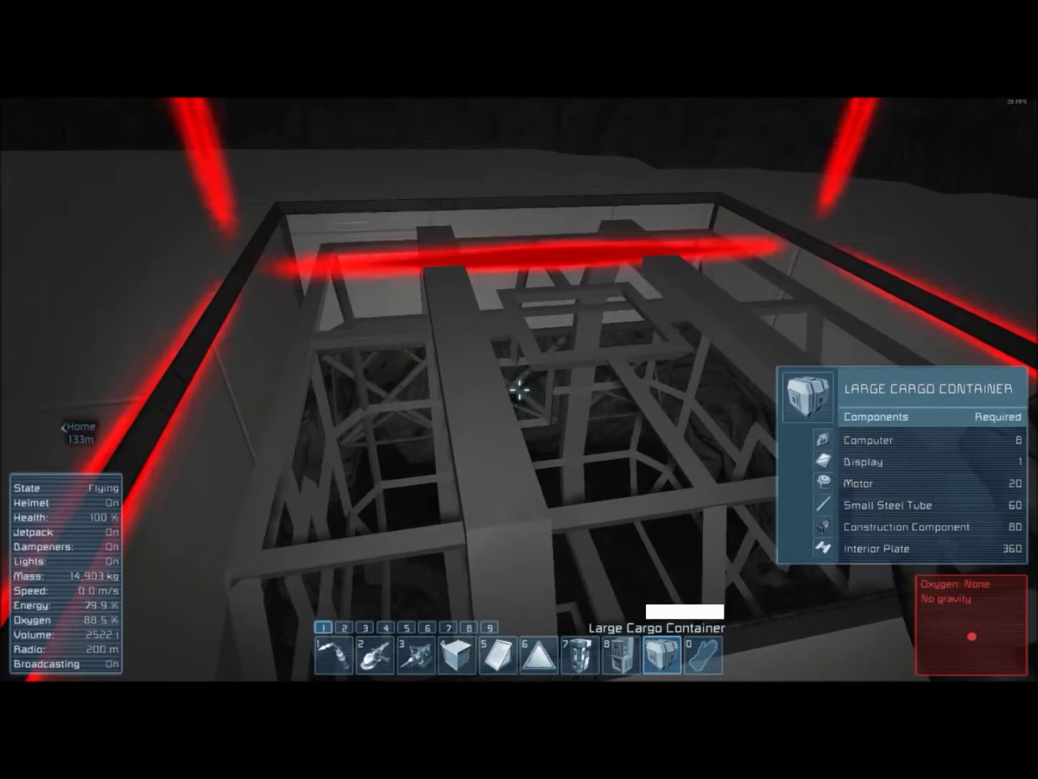
{"action": "key", "text": "1"}
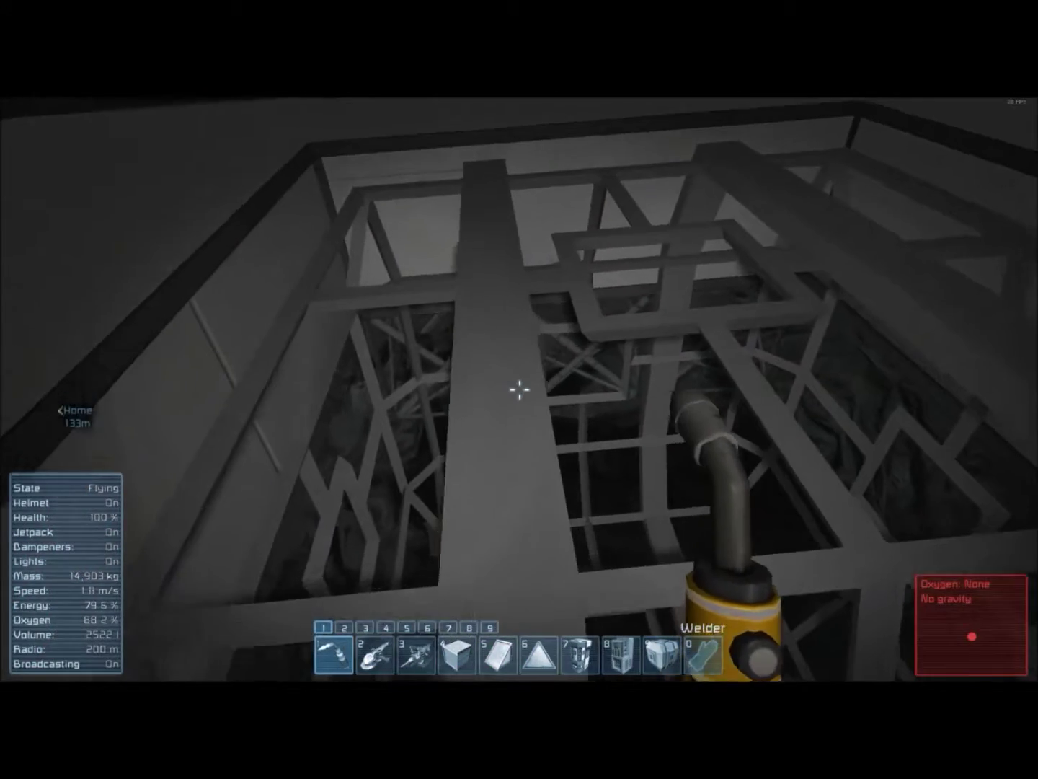
{"action": "left_click", "coordinate": [519, 391]}
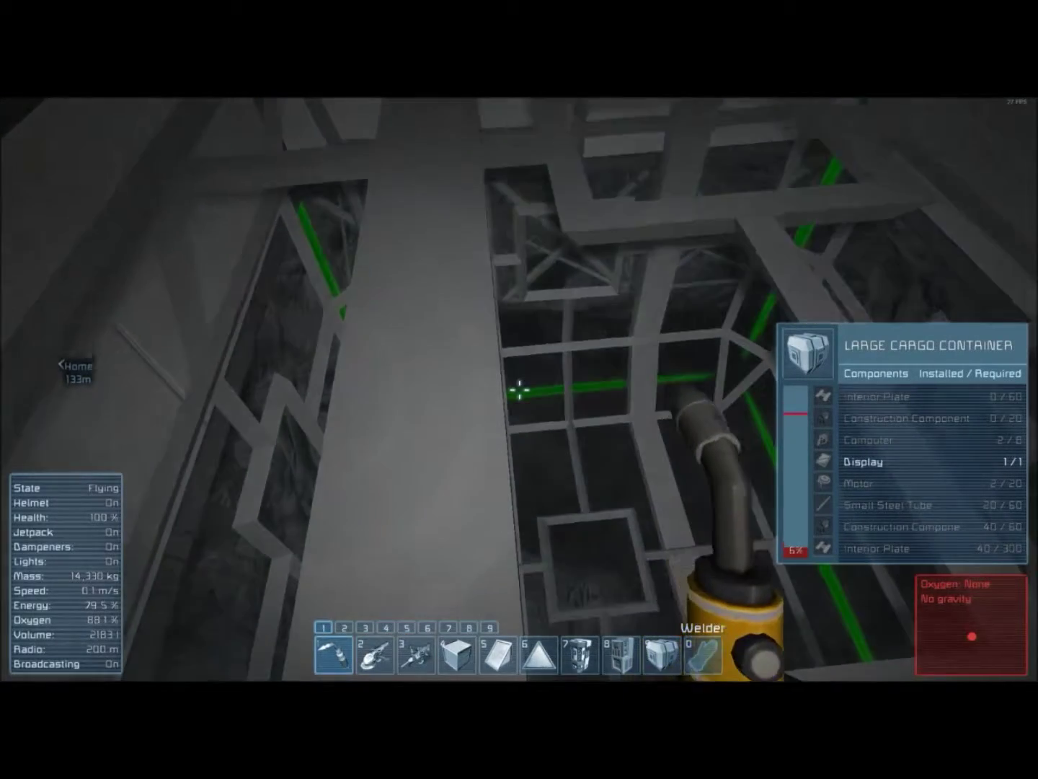